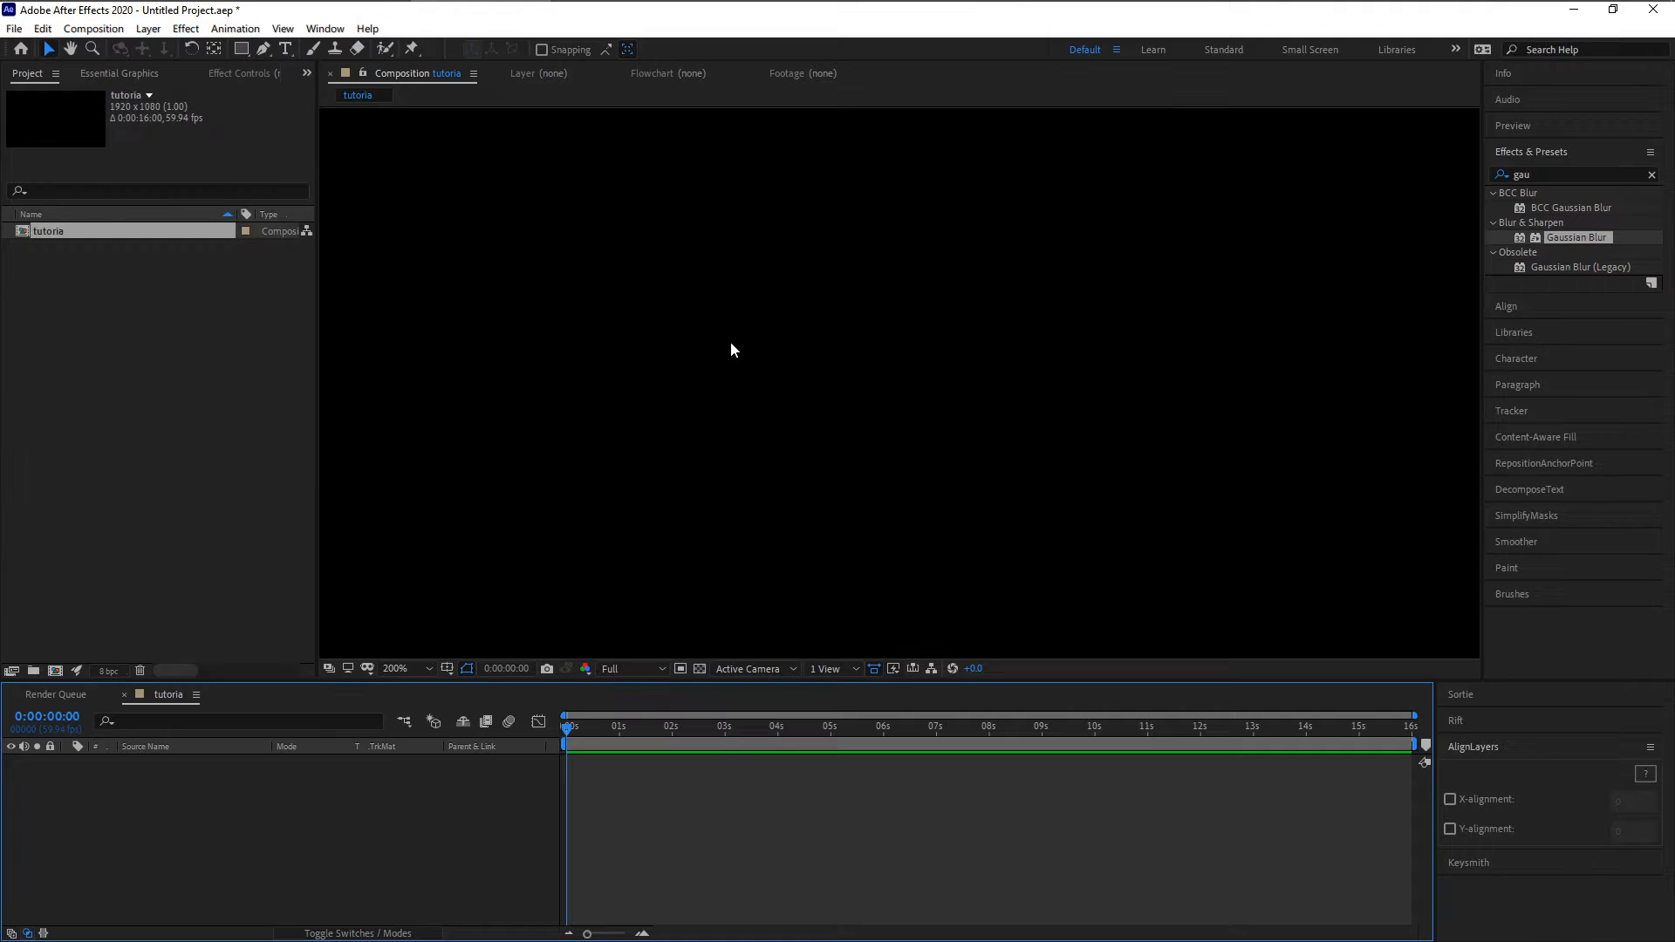
Import the Counter-Strike gameplay clip into the tutoria composition and fit the whole frame in the viewer
scroll(604, 364, "down", 2)
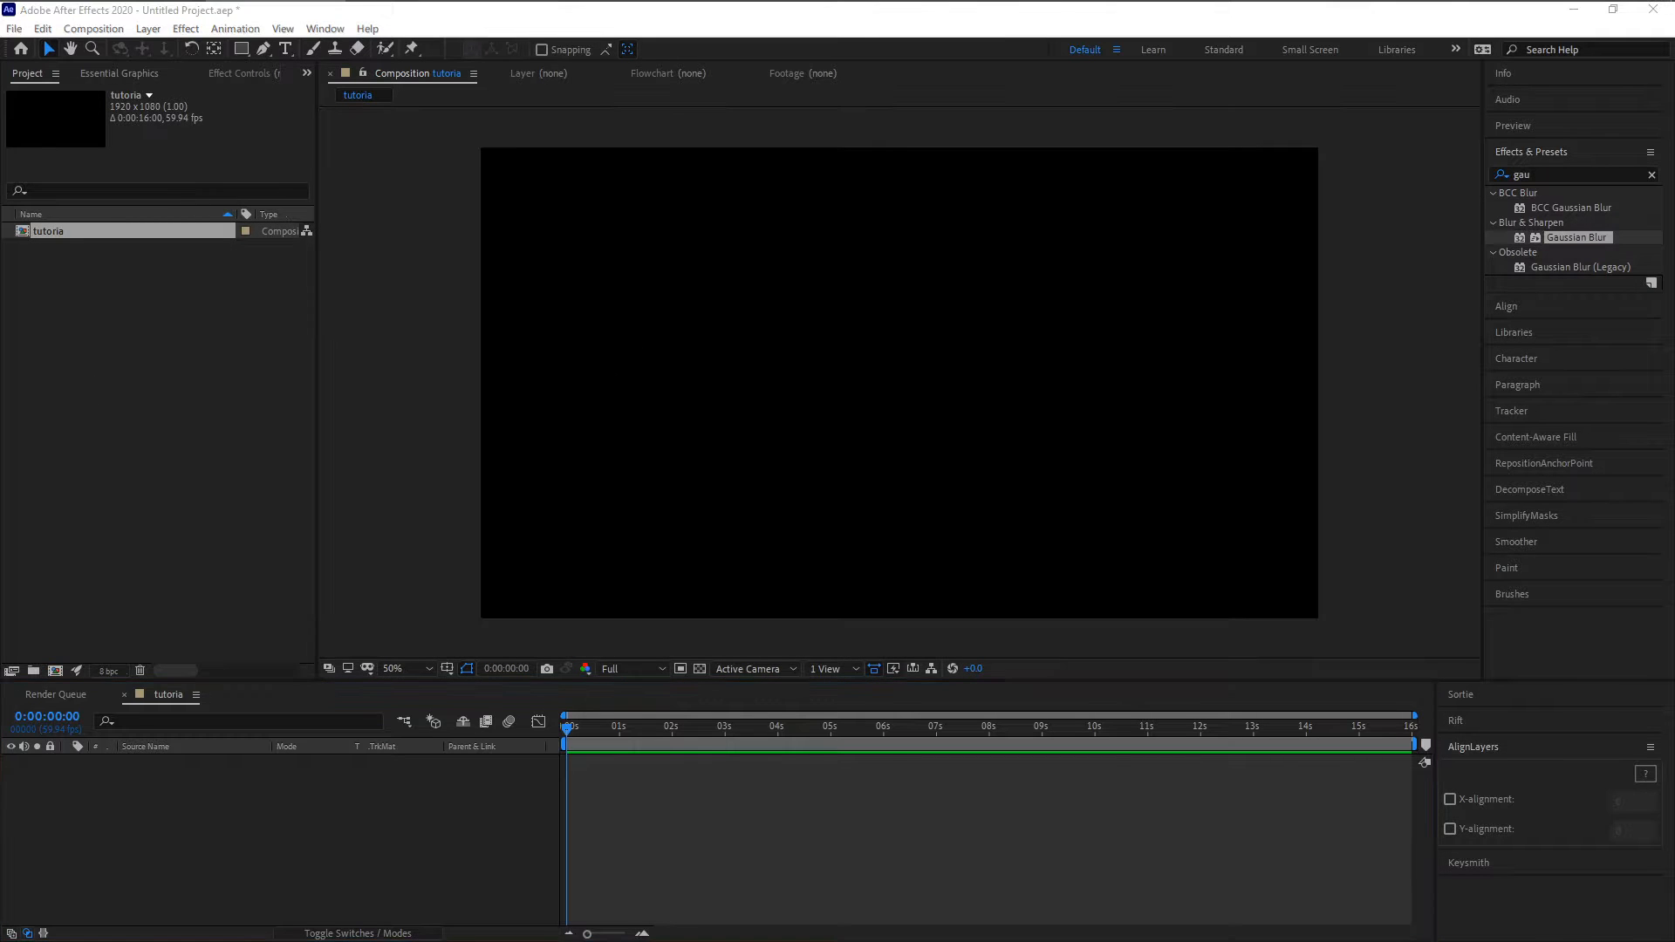
left_click_drag(1, 314, 706, 319)
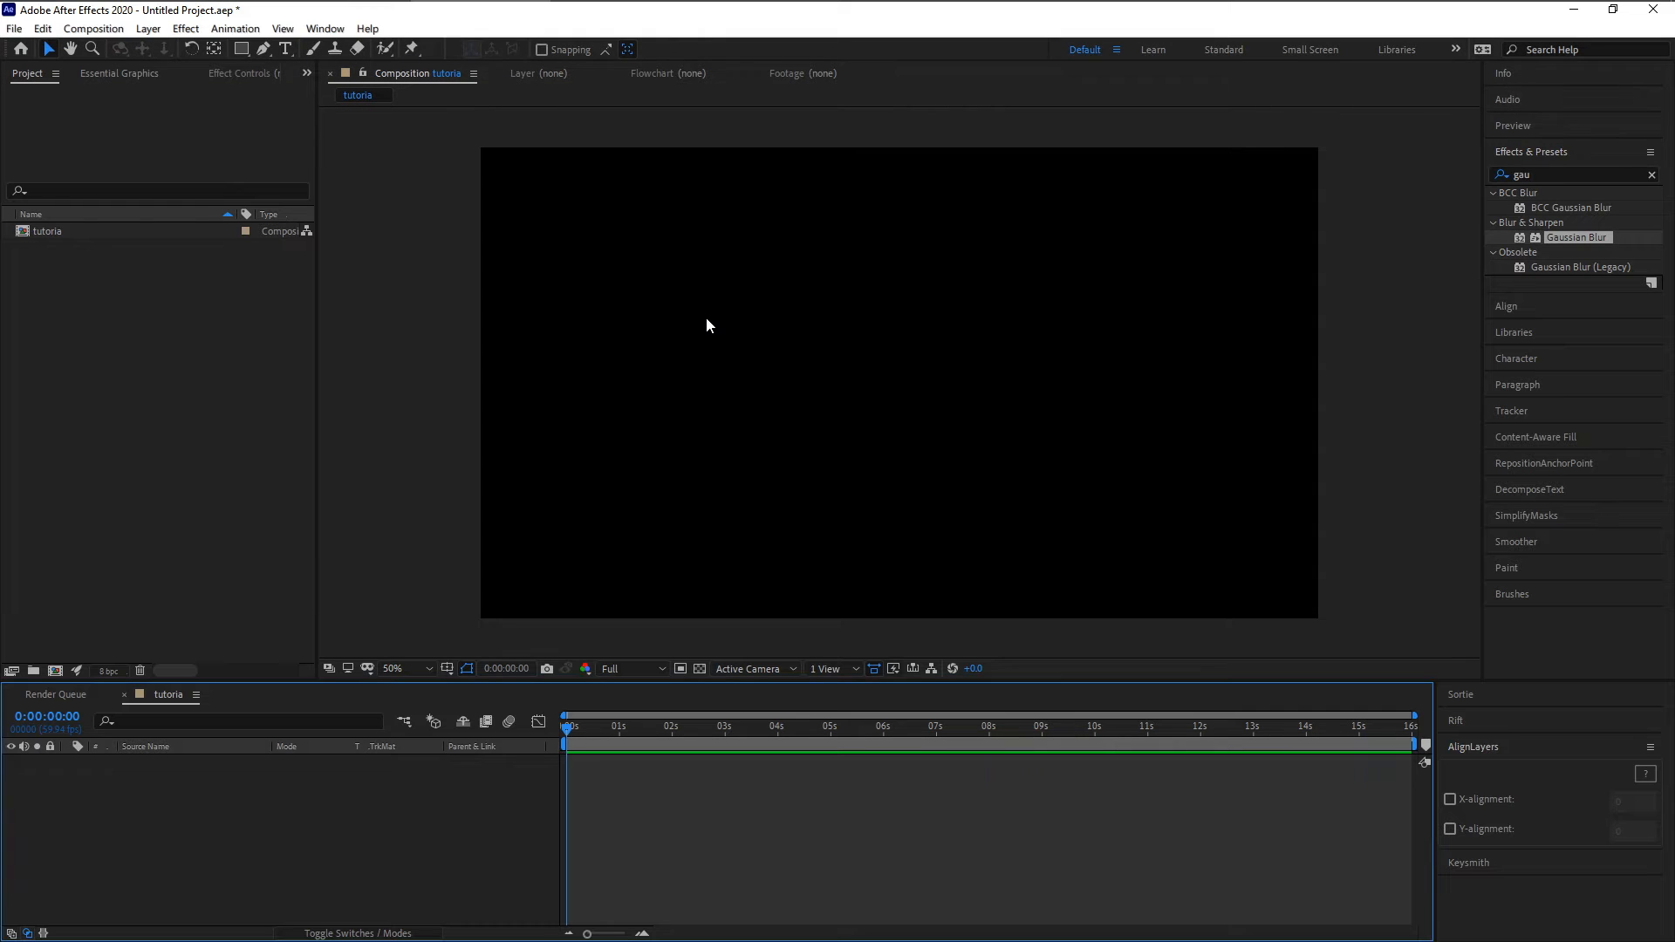
scroll(809, 598, "up", 2)
left_click_drag(812, 599, 881, 9)
scroll(508, 561, "up", 1)
left_click_drag(508, 562, 818, 368)
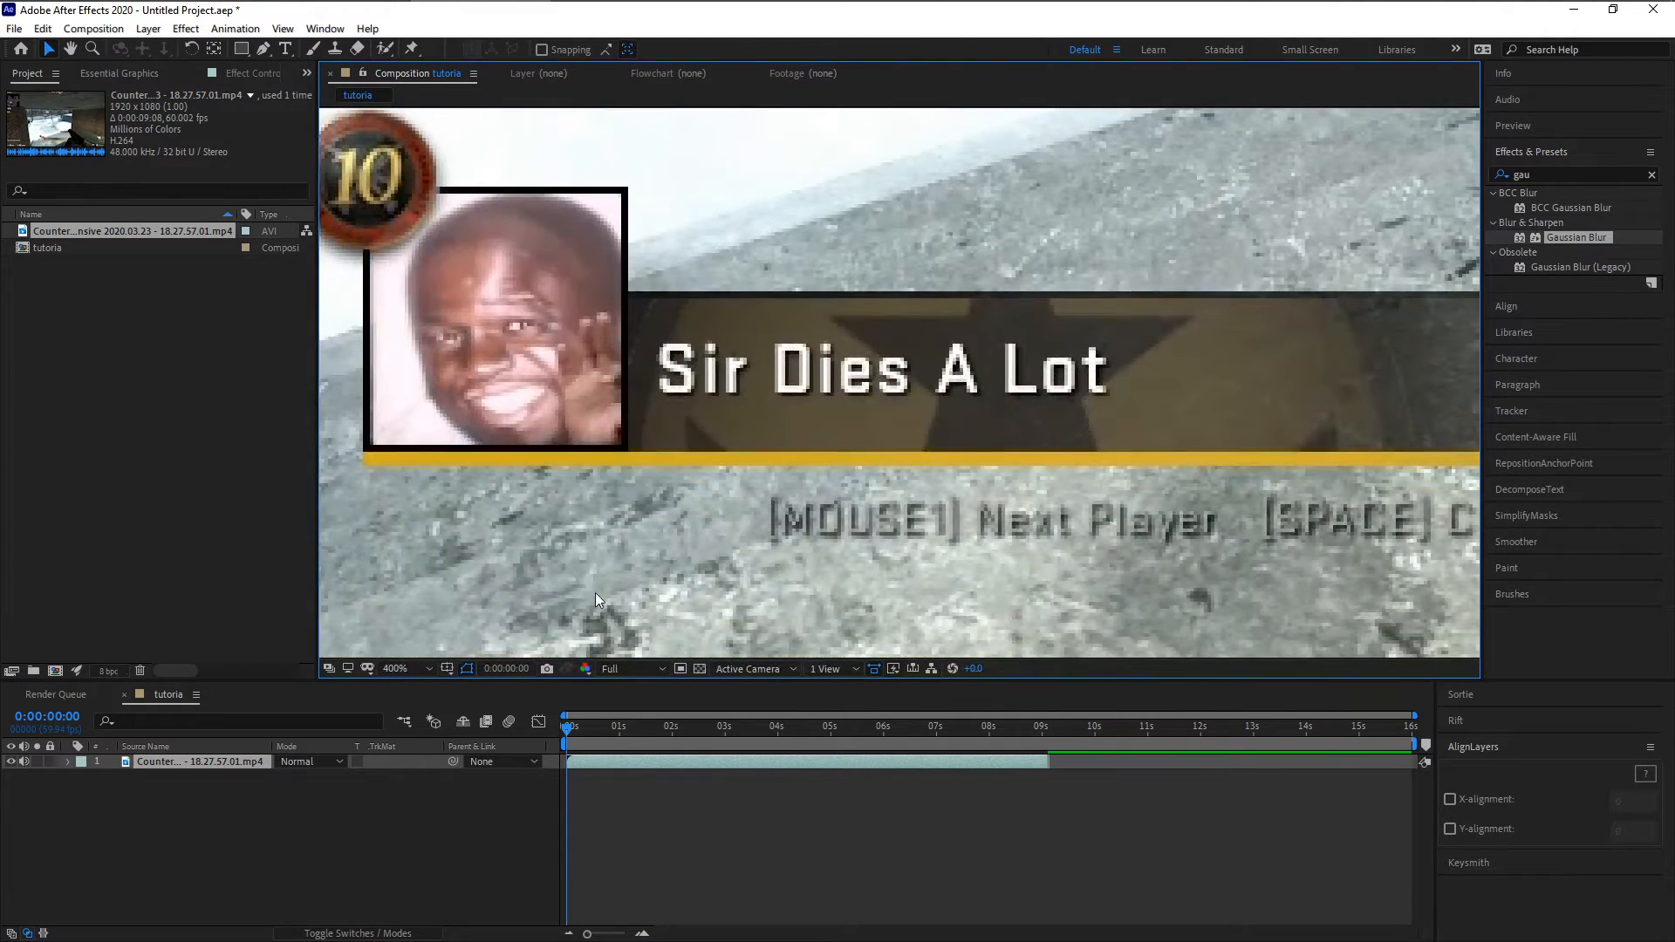
key("comma")
left_click(428, 668)
left_click(427, 377)
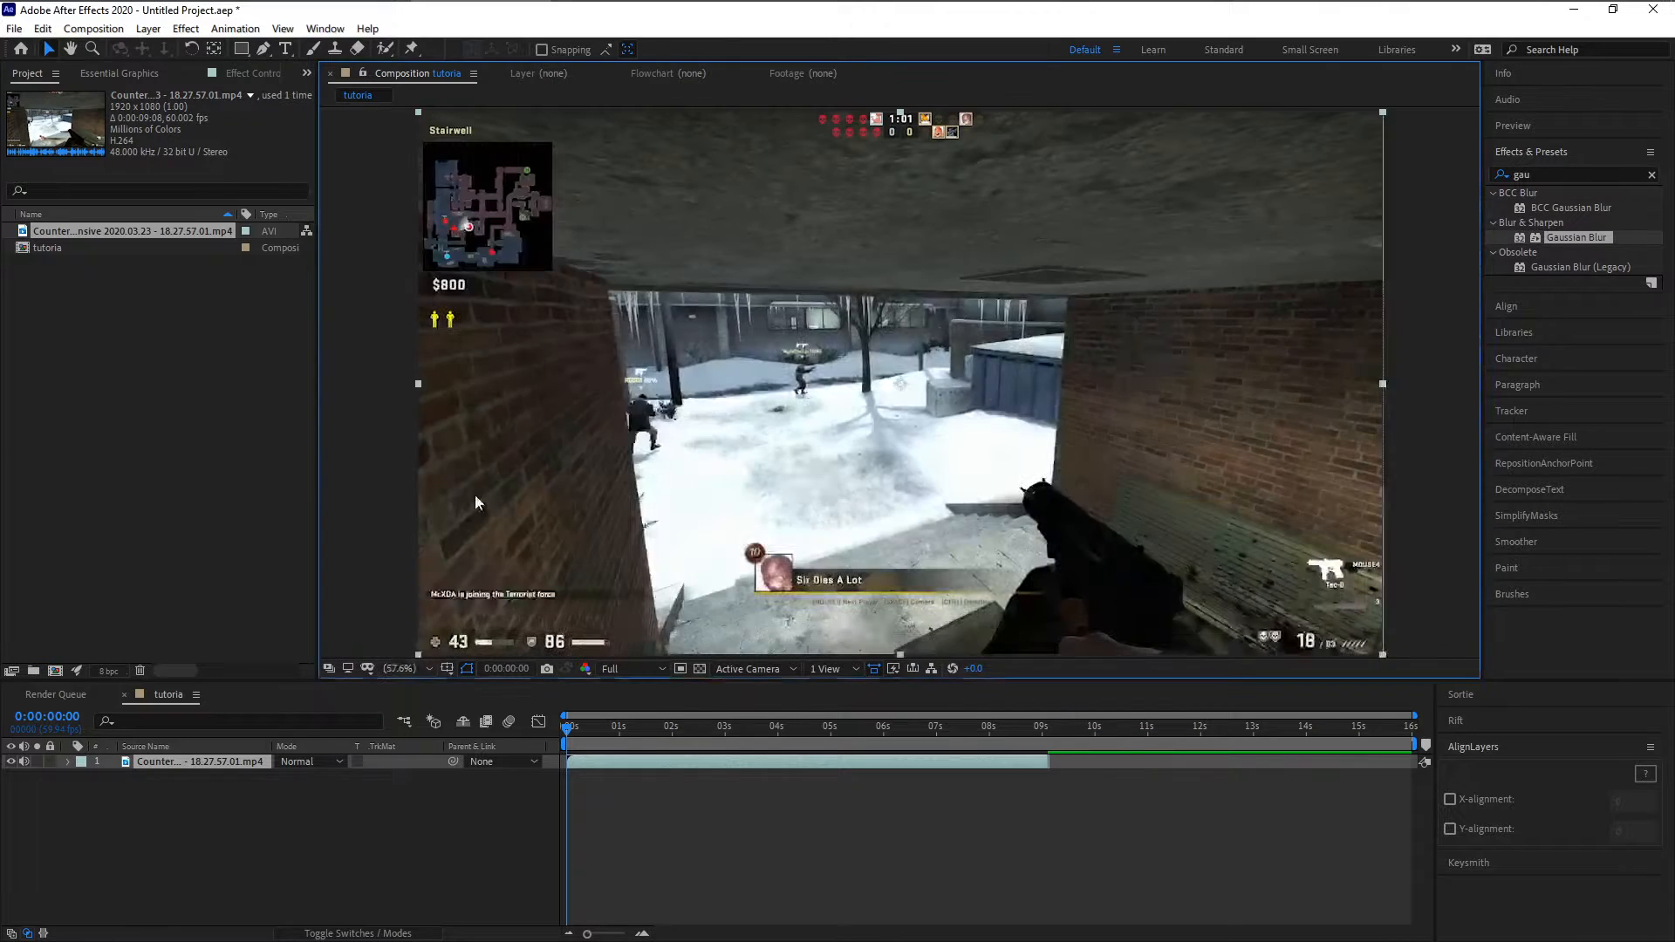
Duplicate the gameplay clip layer twice from the start of the timeline to have three copies
left_click(194, 765)
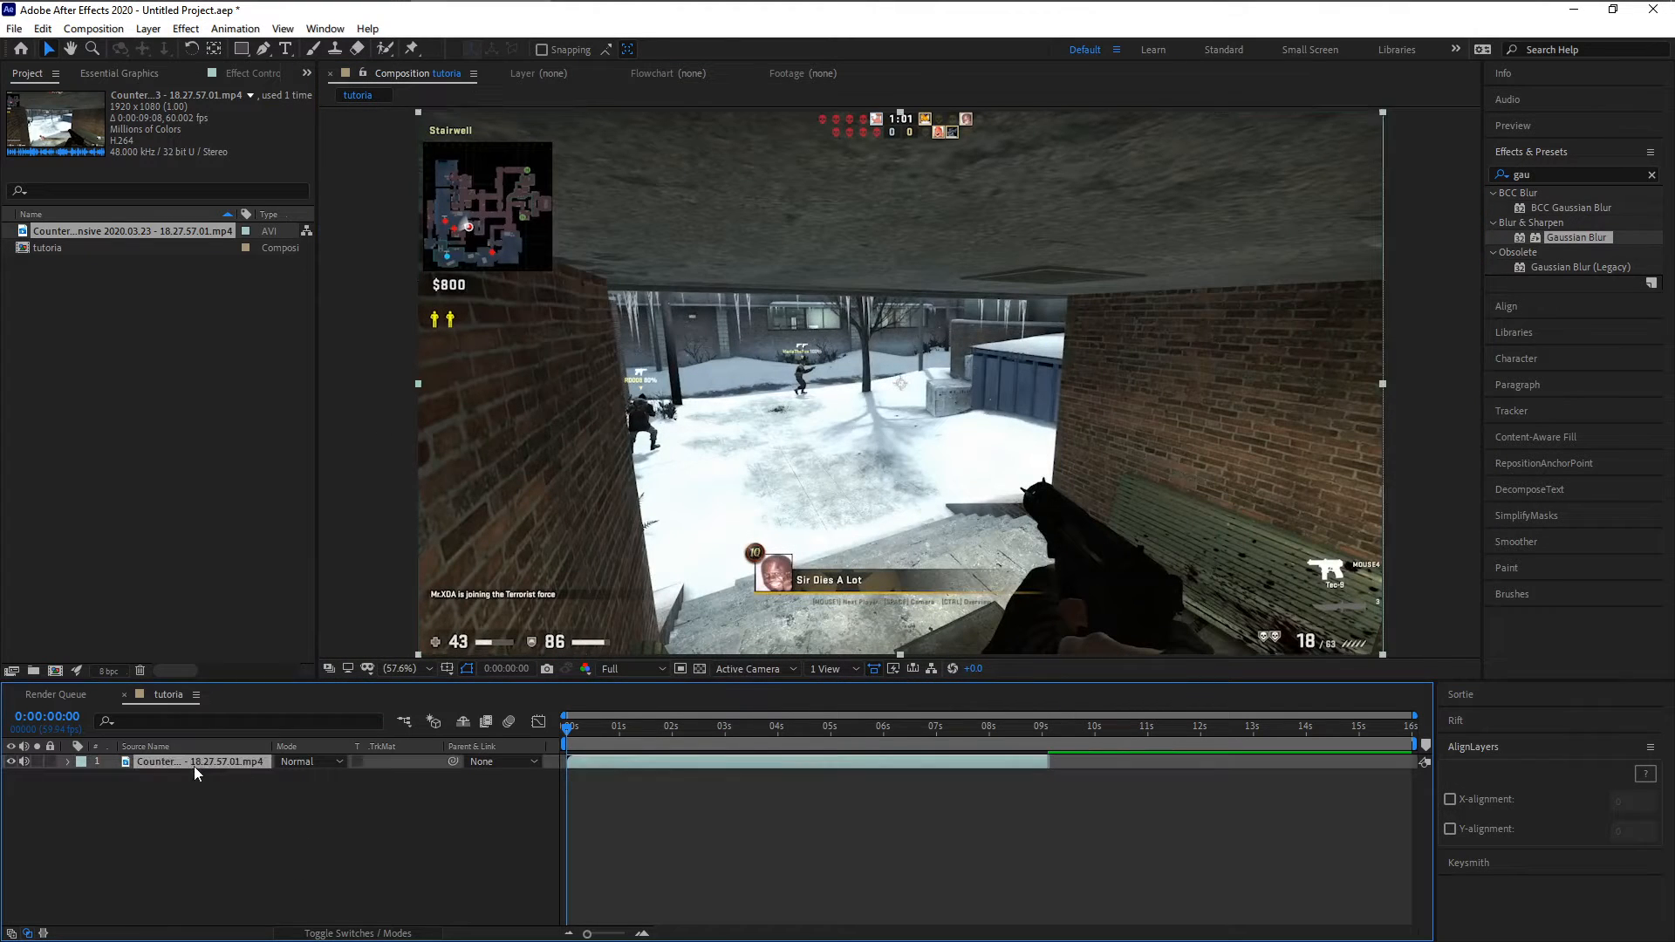
left_click_drag(569, 740, 485, 766)
key("ctrl+d")
key("ctrl+d")
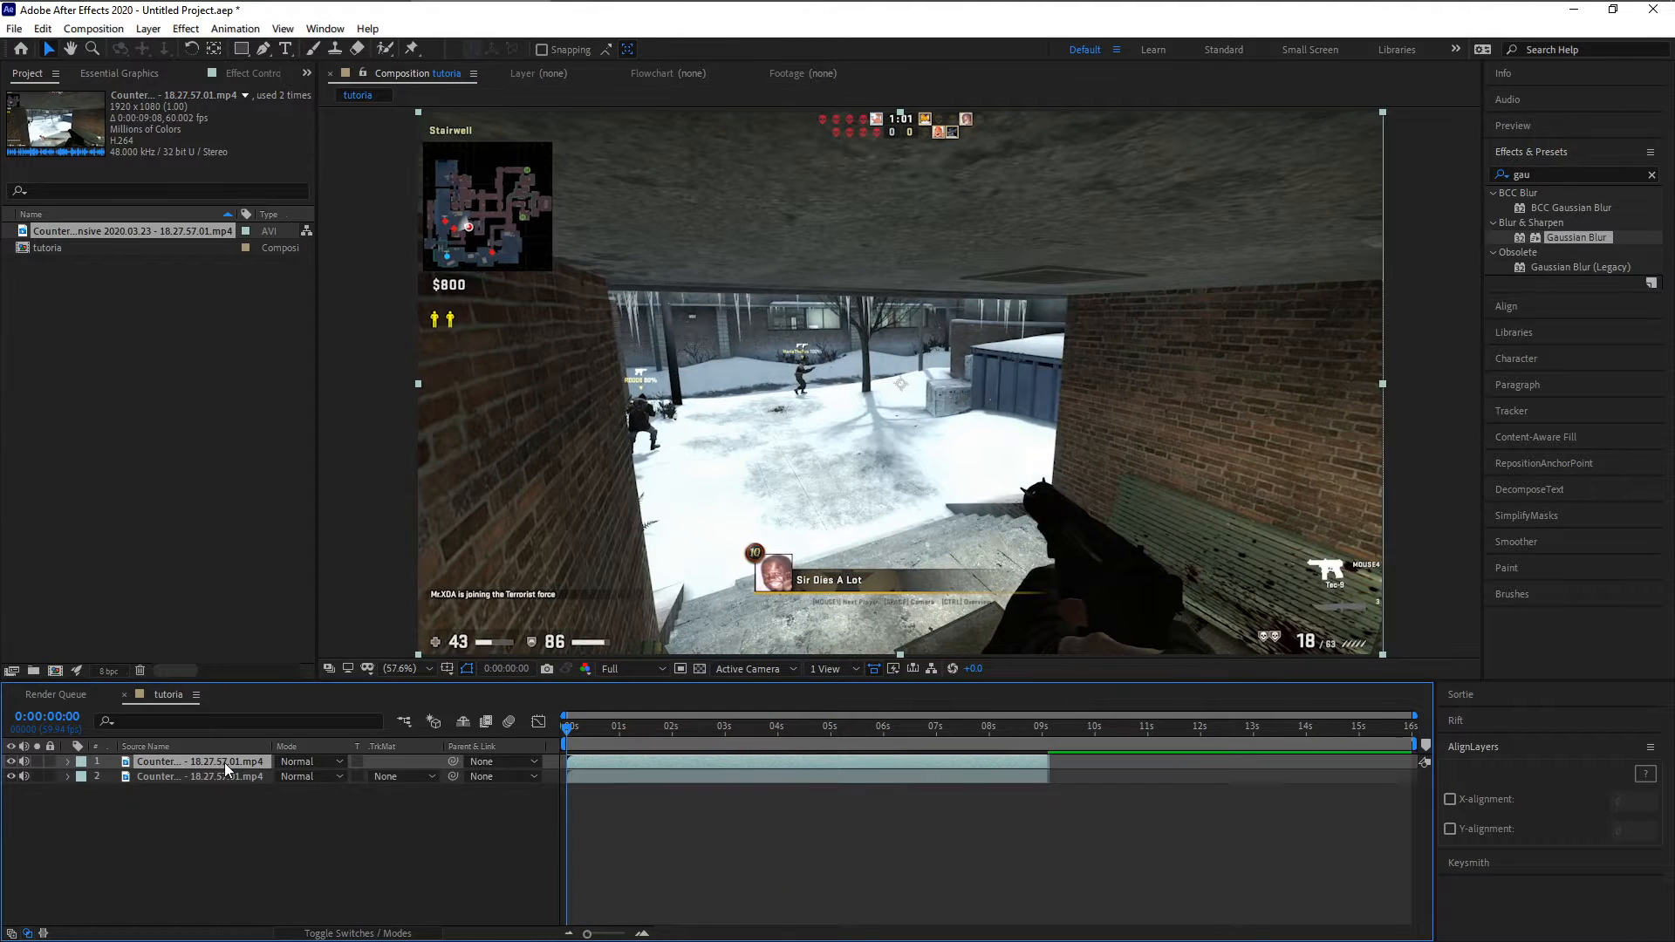
Search for the Threshold effect and apply it to the top two clip layers
left_click(1599, 175)
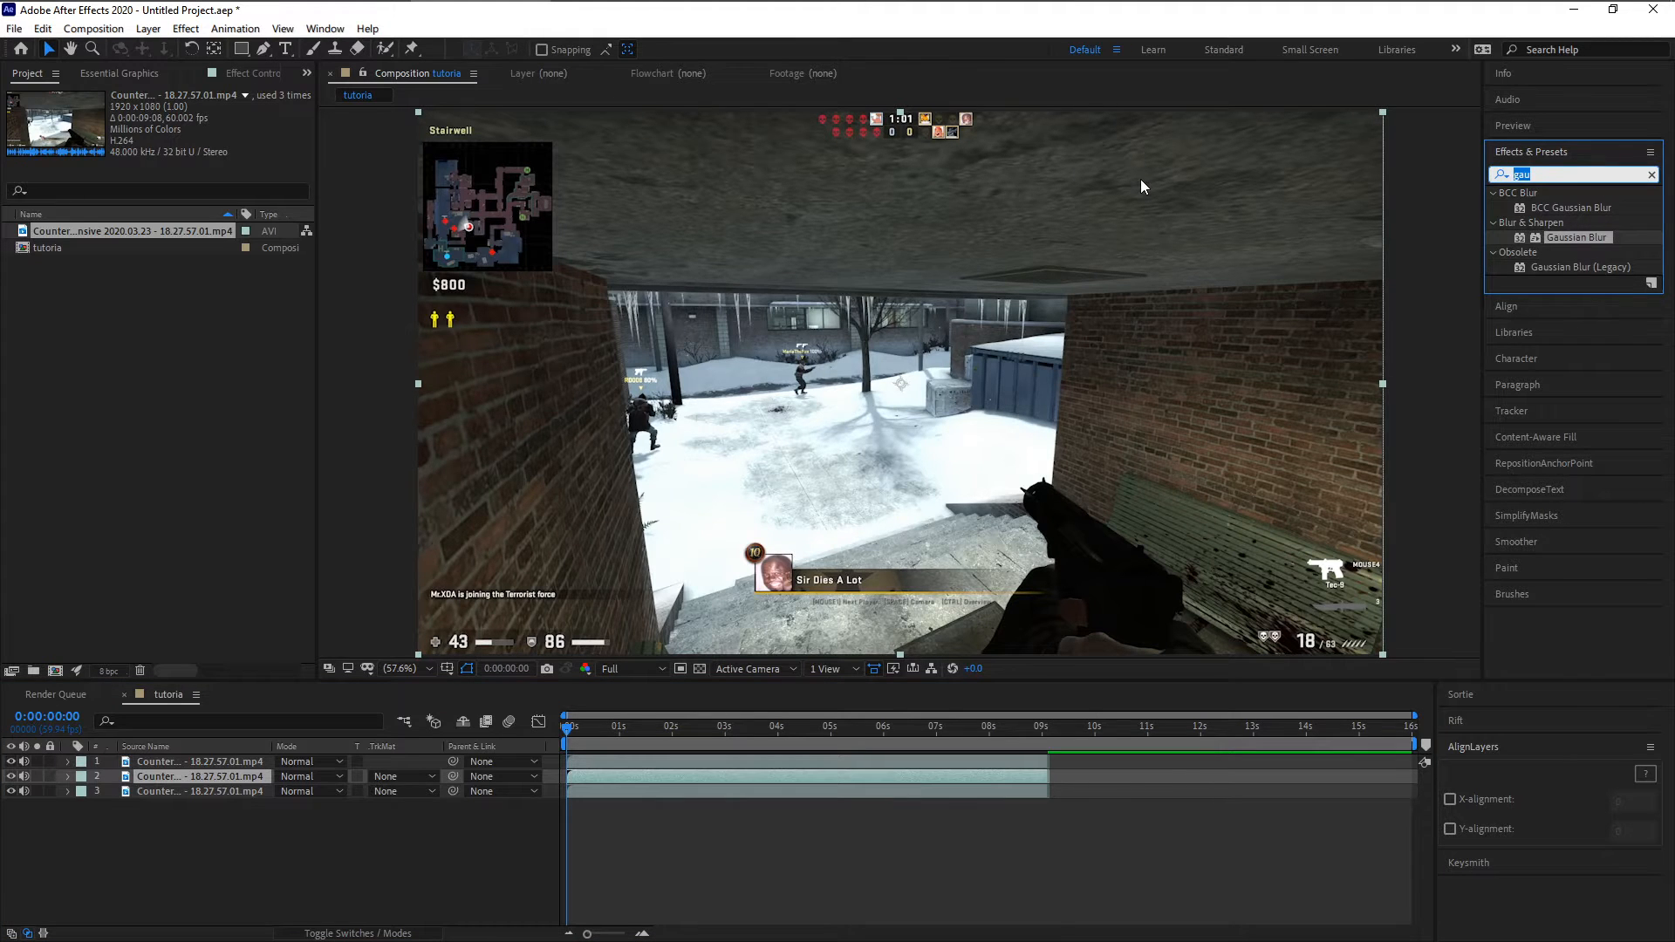
type("thre")
left_click_drag(1552, 326, 177, 778)
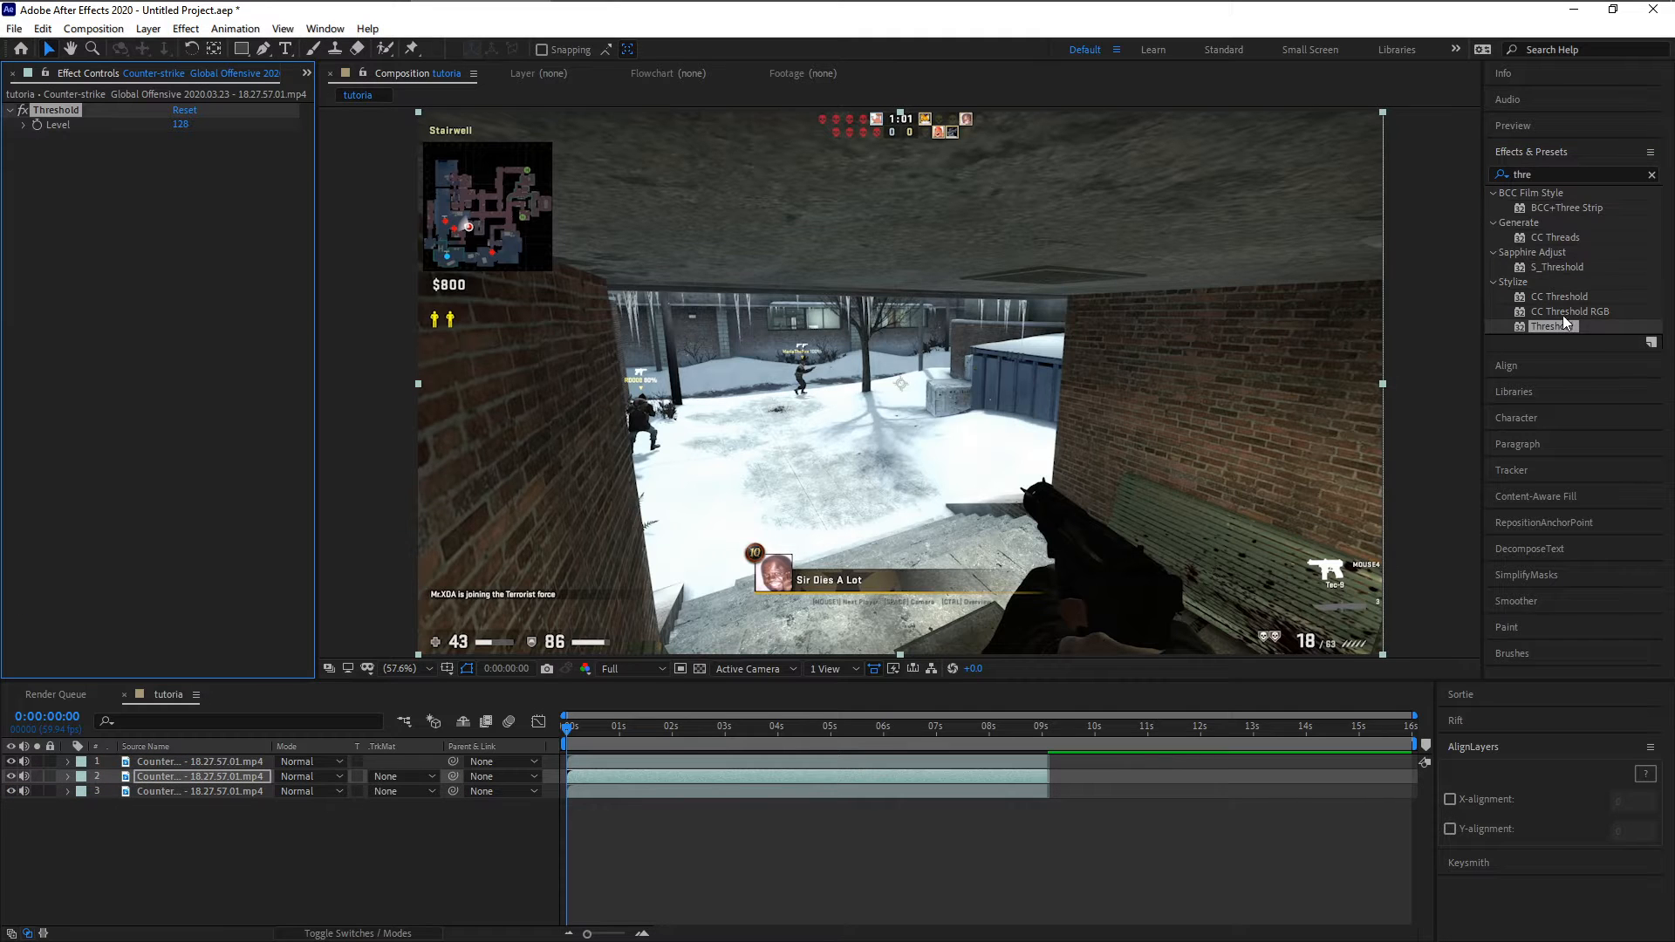
left_click_drag(1553, 328, 171, 764)
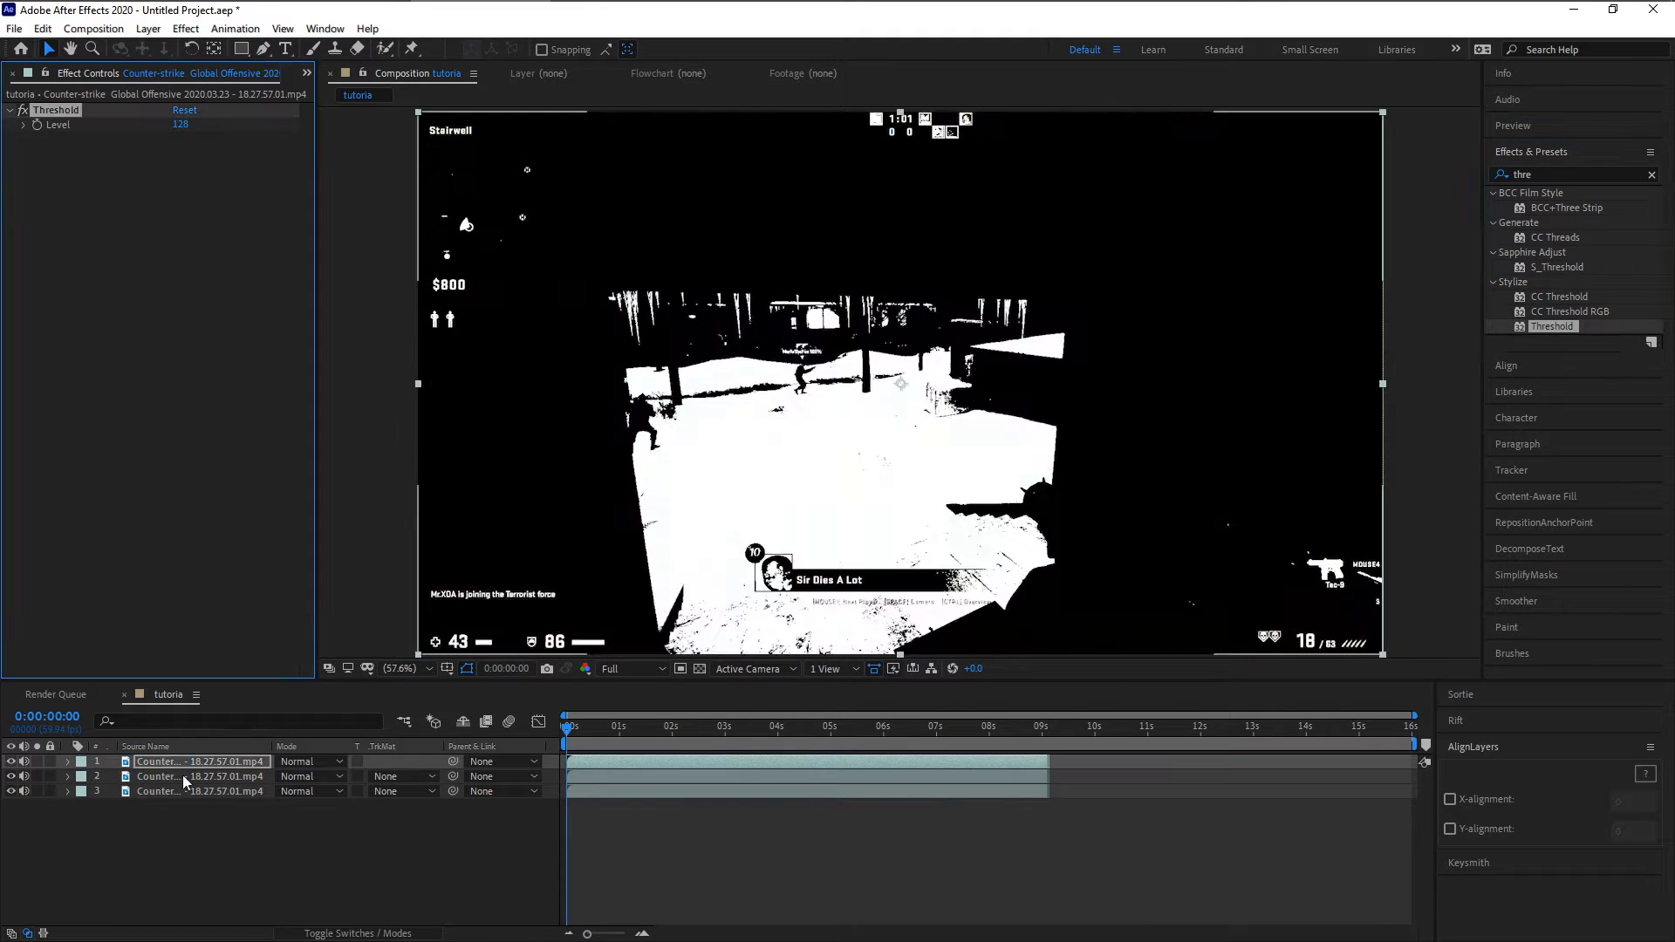
Pre-compose the two Threshold layers into a new composition named Outlines, moving all attributes and opening it
left_click(195, 778)
left_click(194, 761, "shift")
right_click(201, 763)
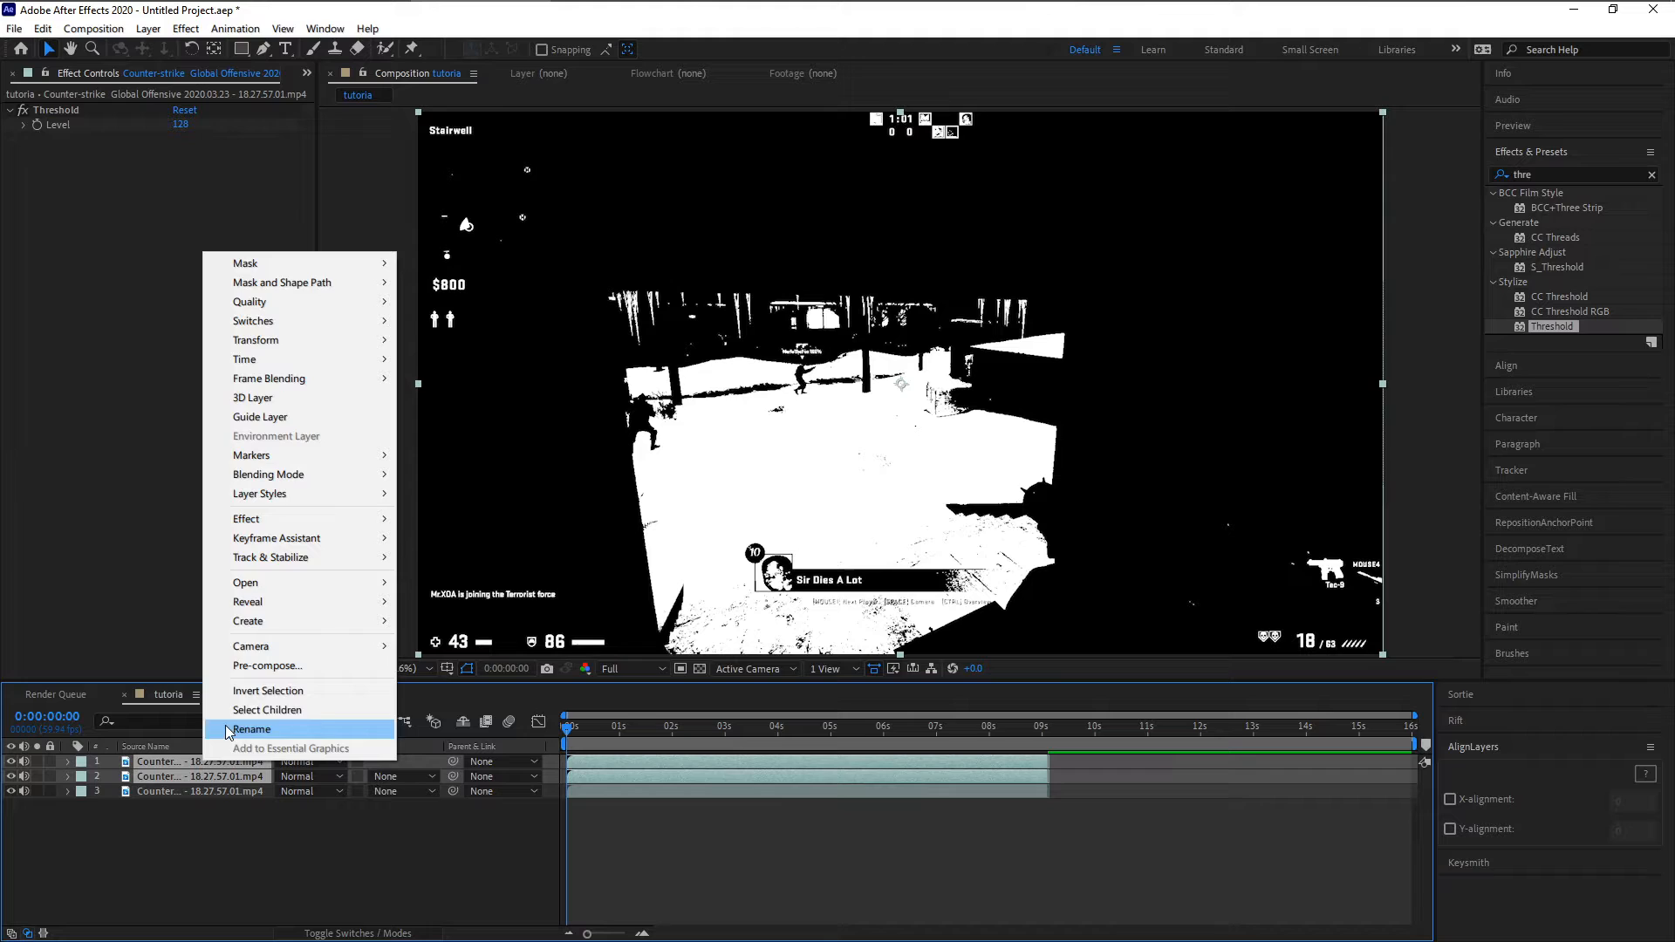
left_click(246, 662)
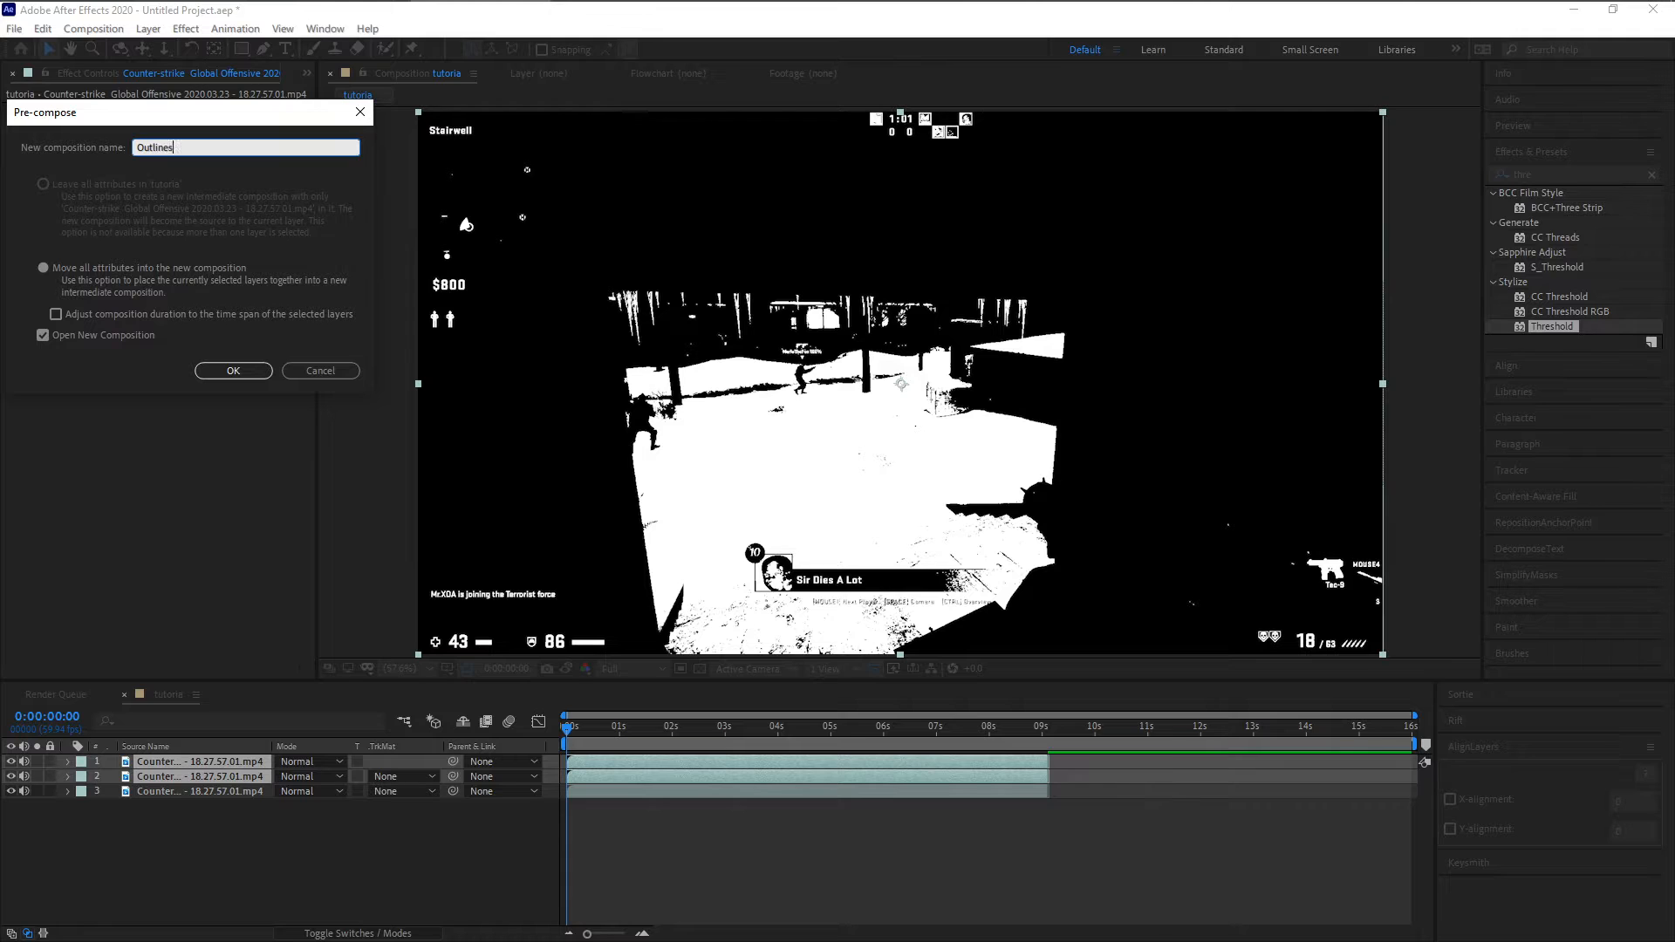
key("Return")
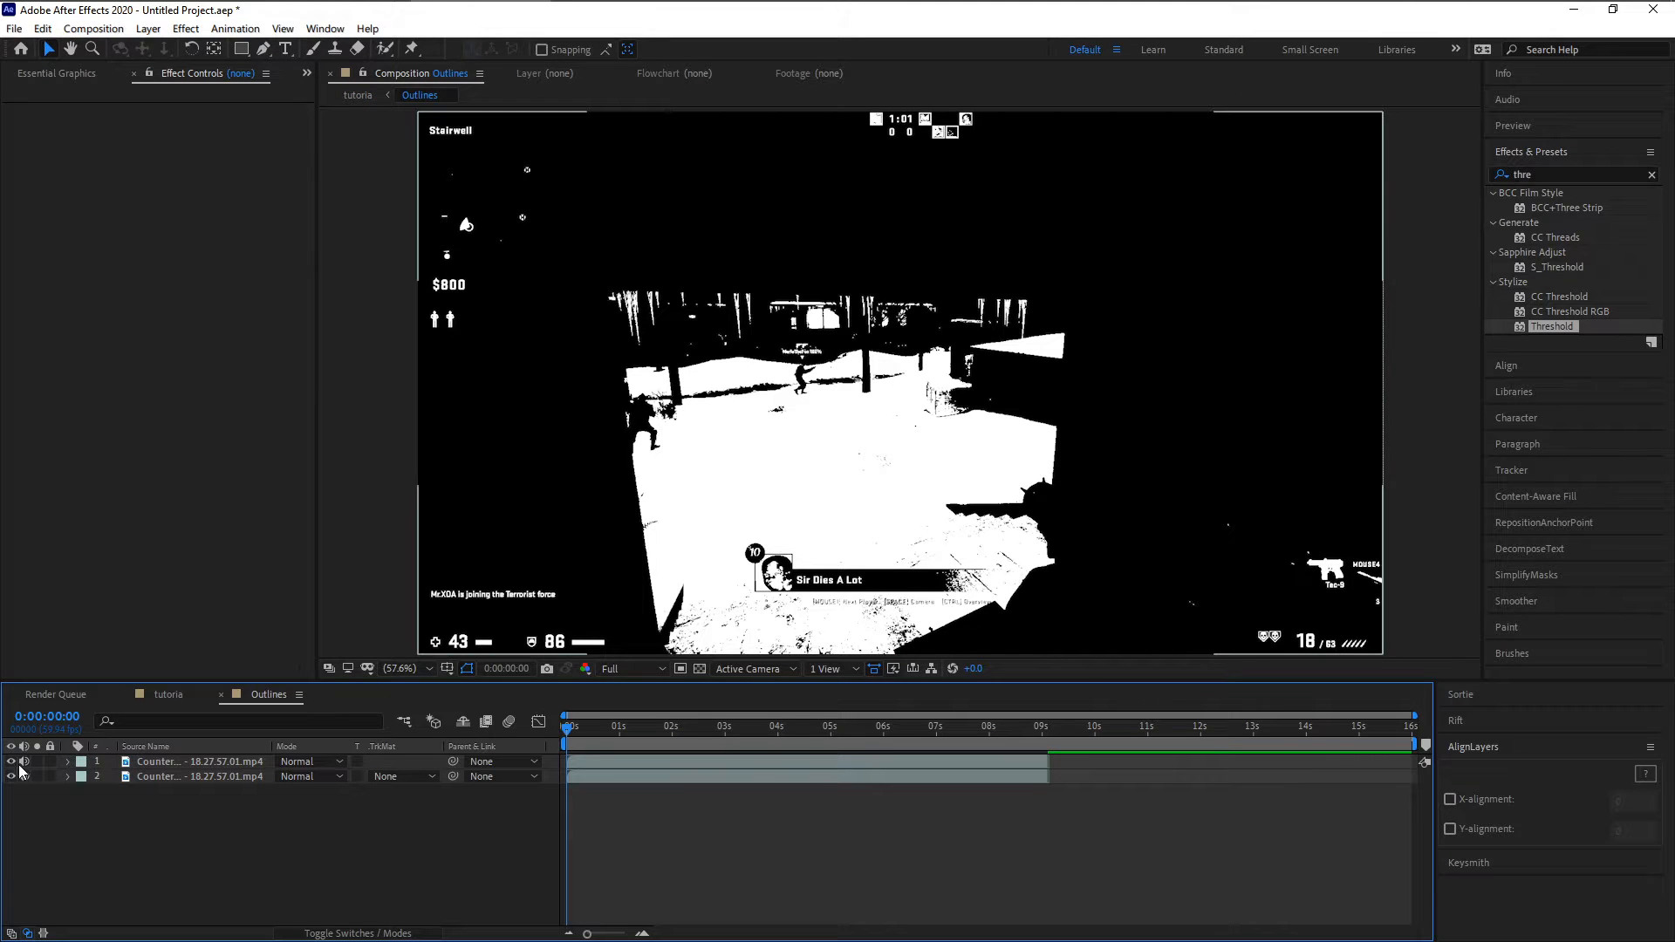
Set the lower layer's Threshold level to 214 and the upper layer's blending mode to Silhouette Luma
left_click(169, 776)
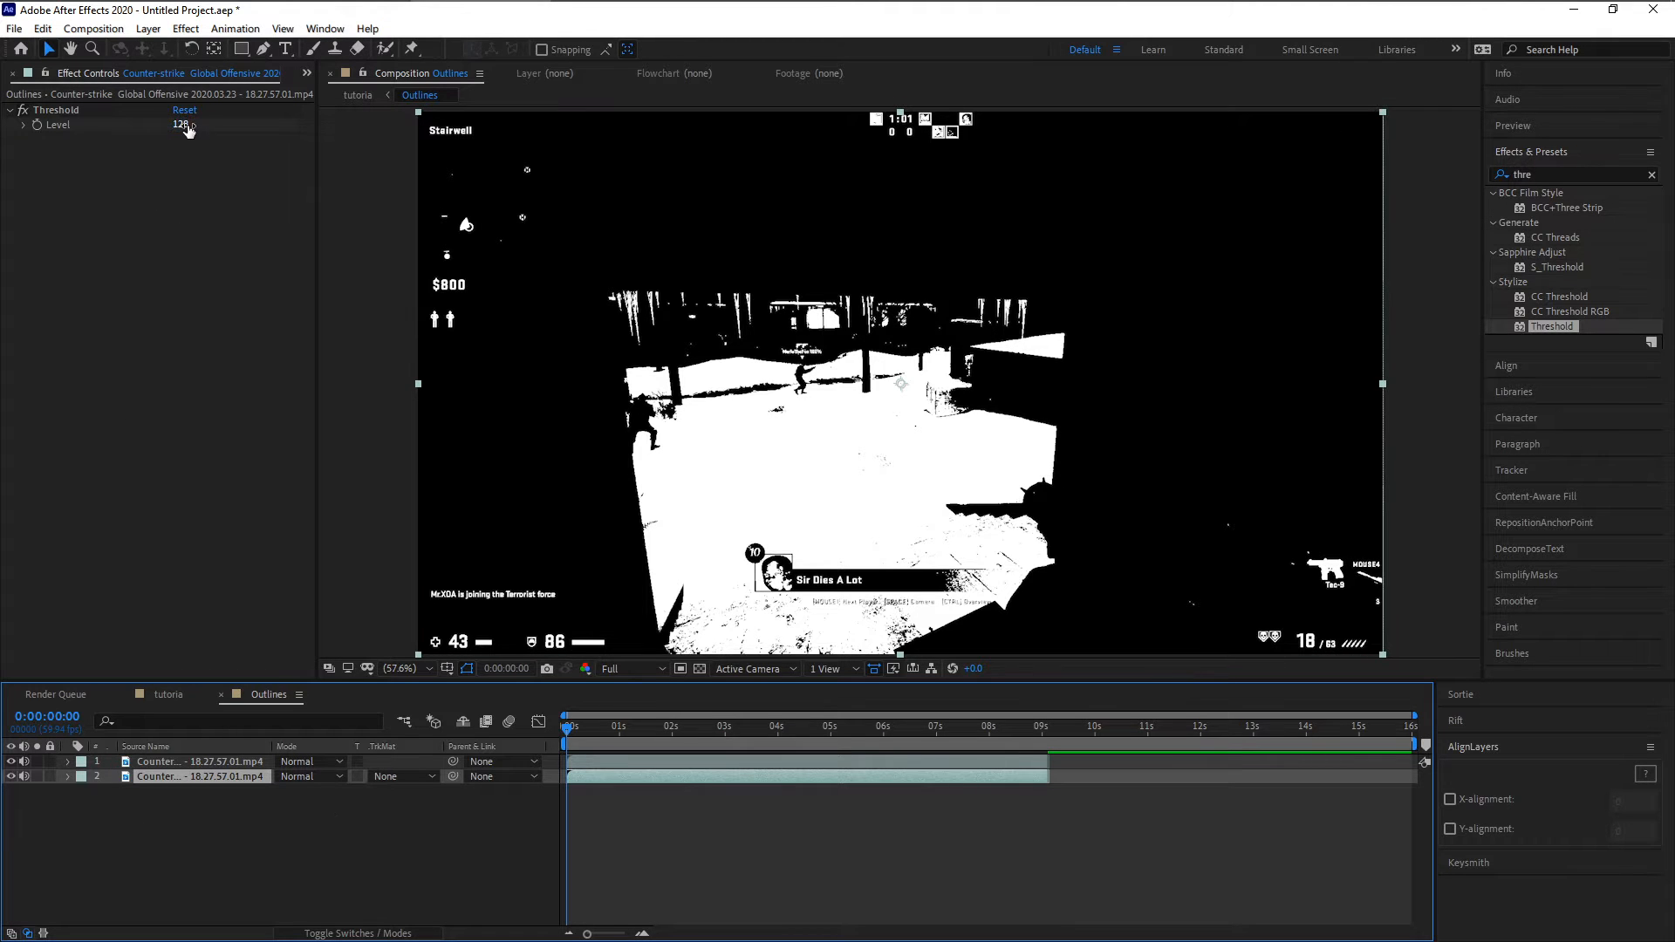
left_click_drag(189, 125, 227, 241)
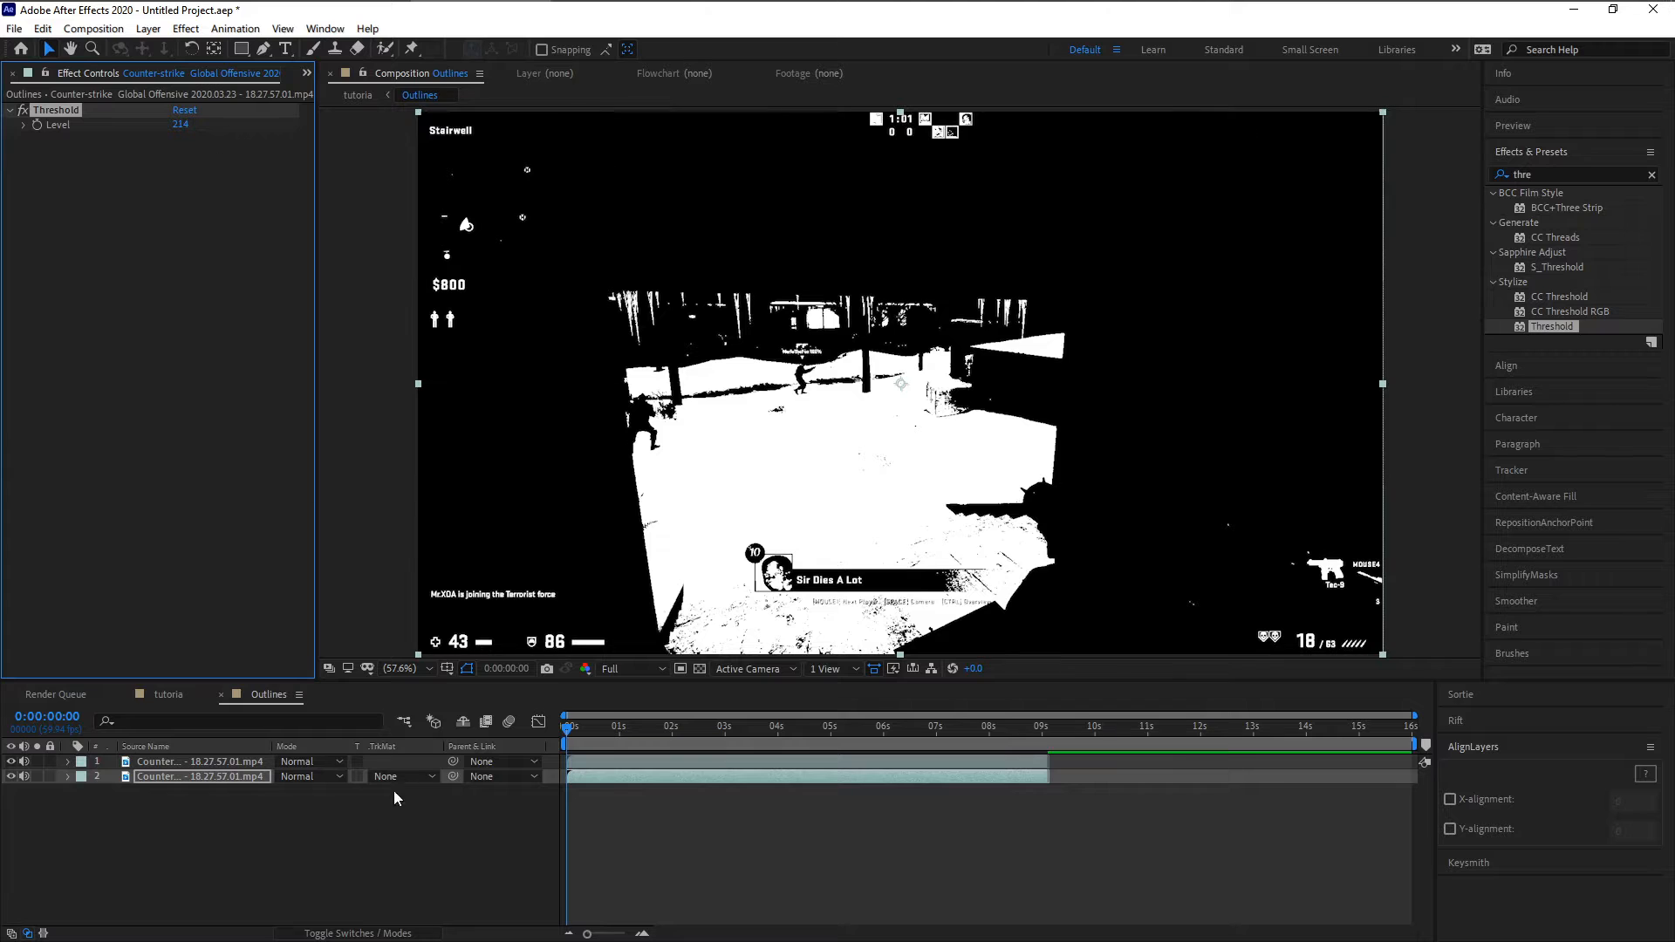
left_click(307, 764)
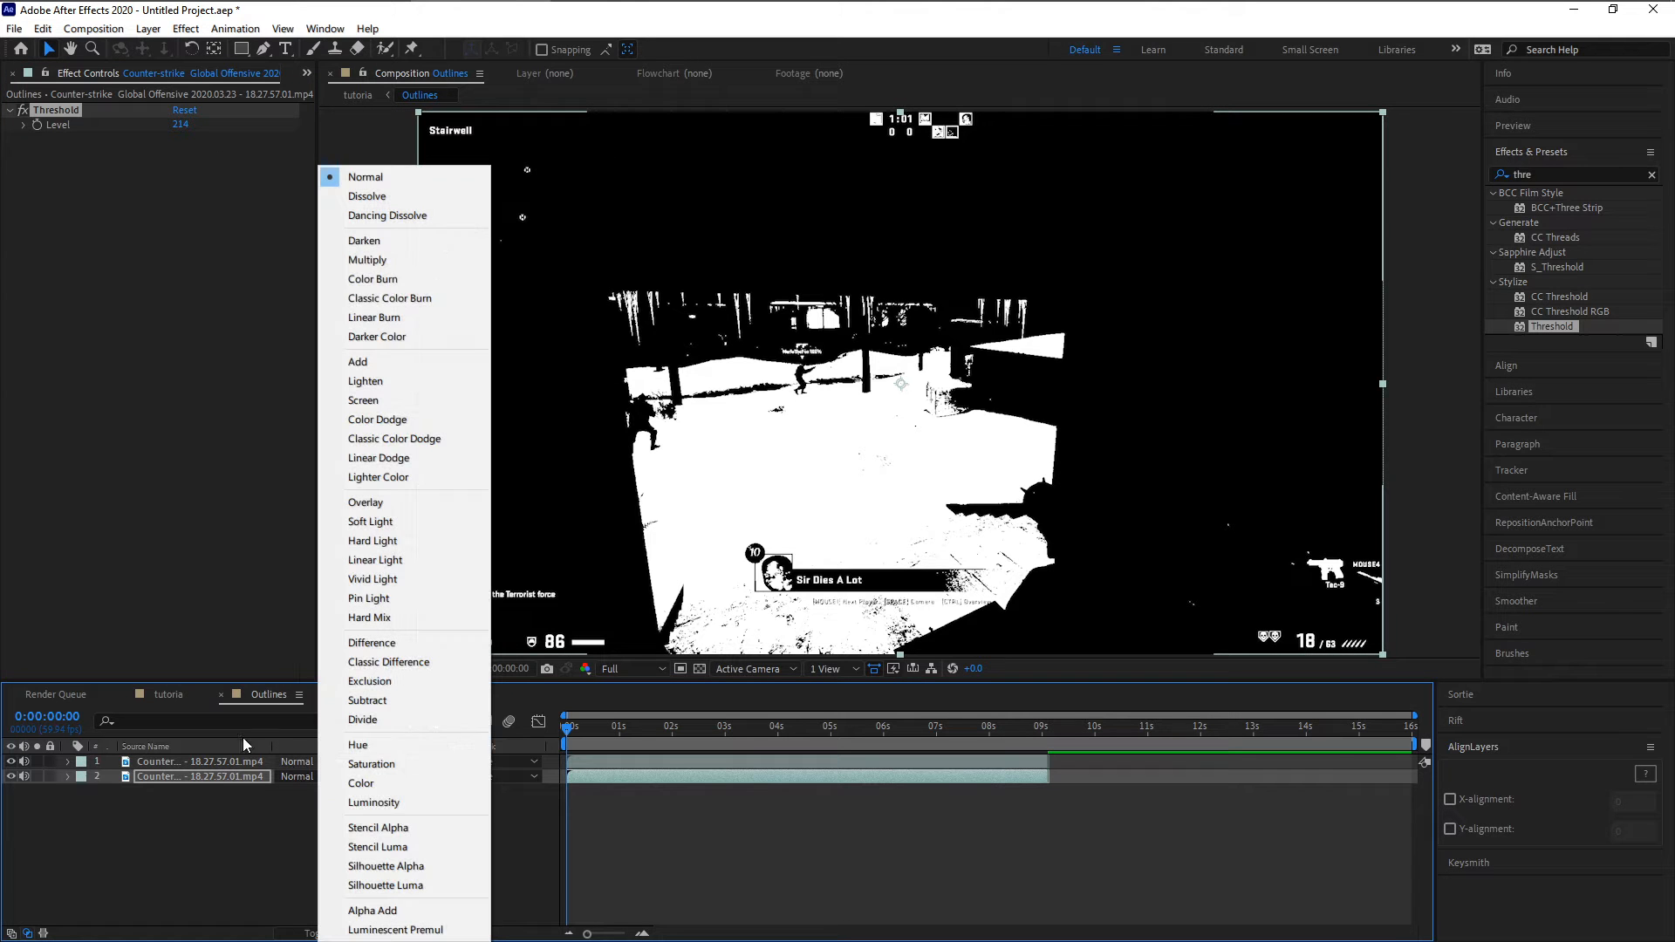
left_click(412, 882)
Try the Stencil Luma blending mode on the upper layer and return it to Silhouette Luma
left_click(322, 757)
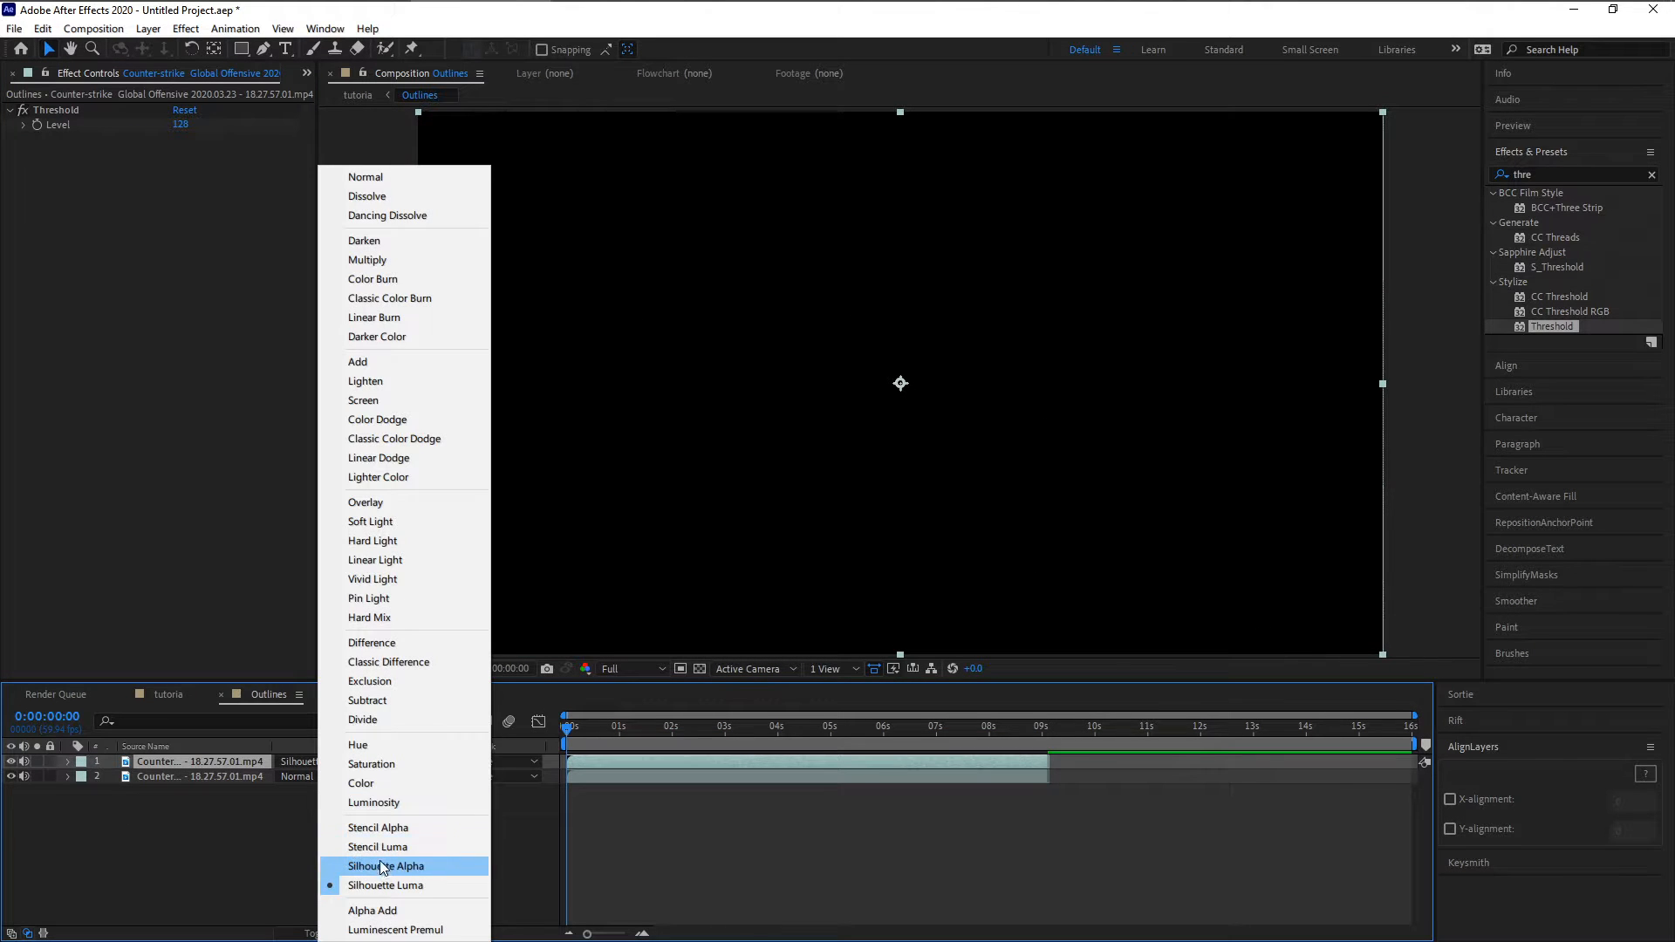
left_click(383, 847)
left_click(307, 765)
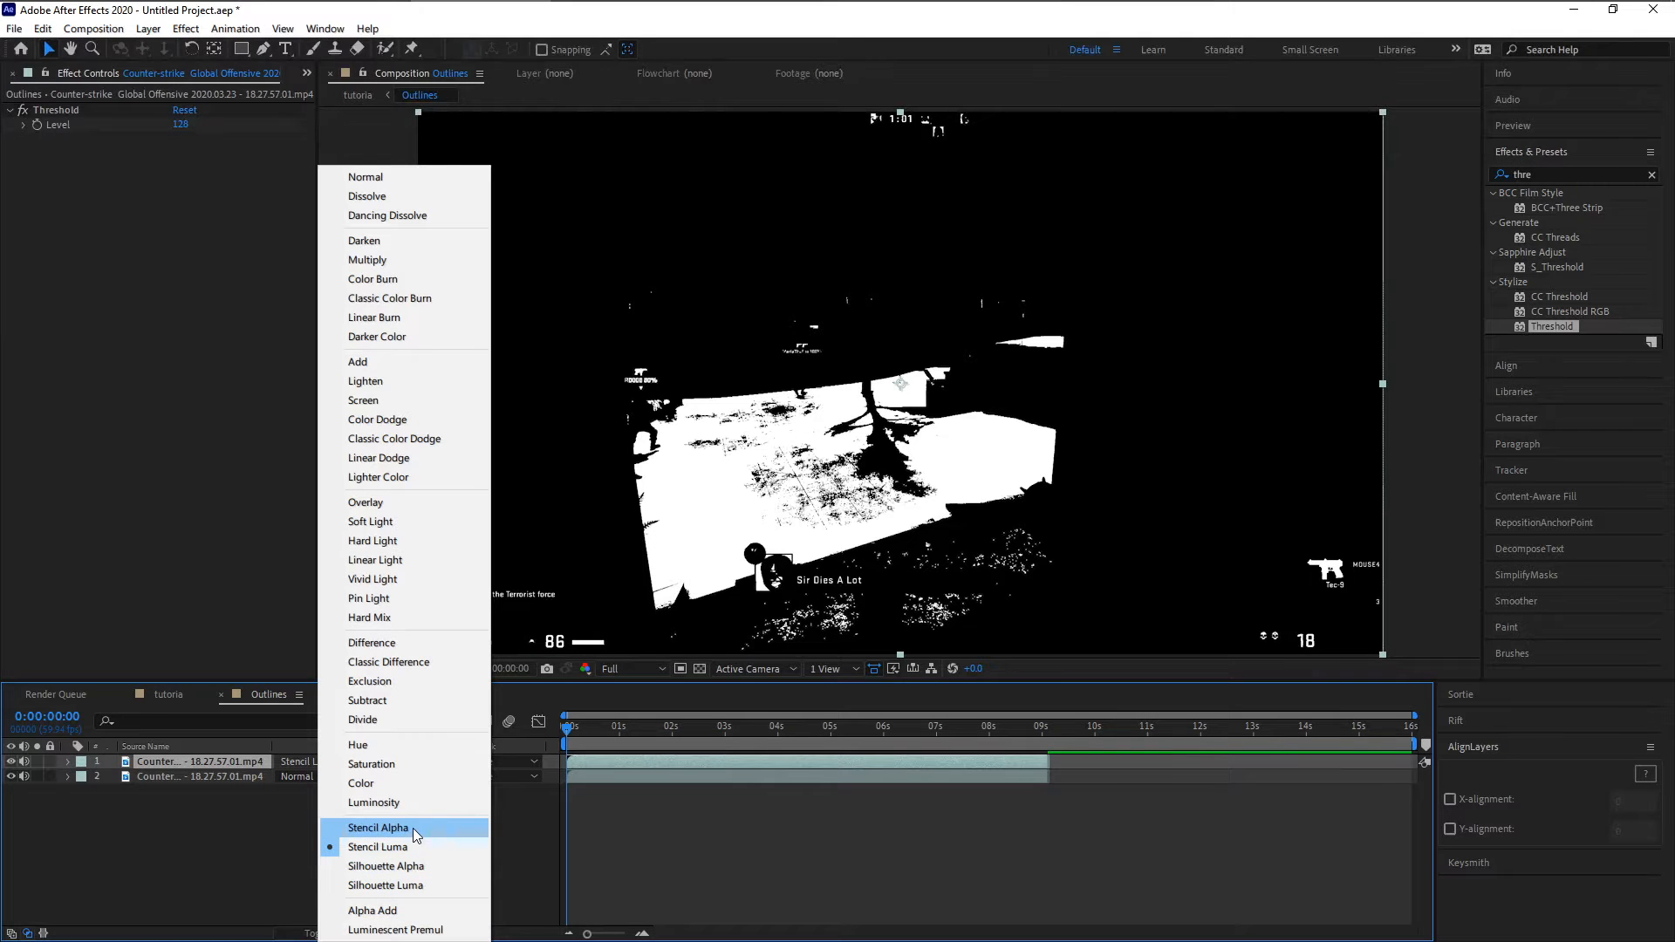
left_click(417, 884)
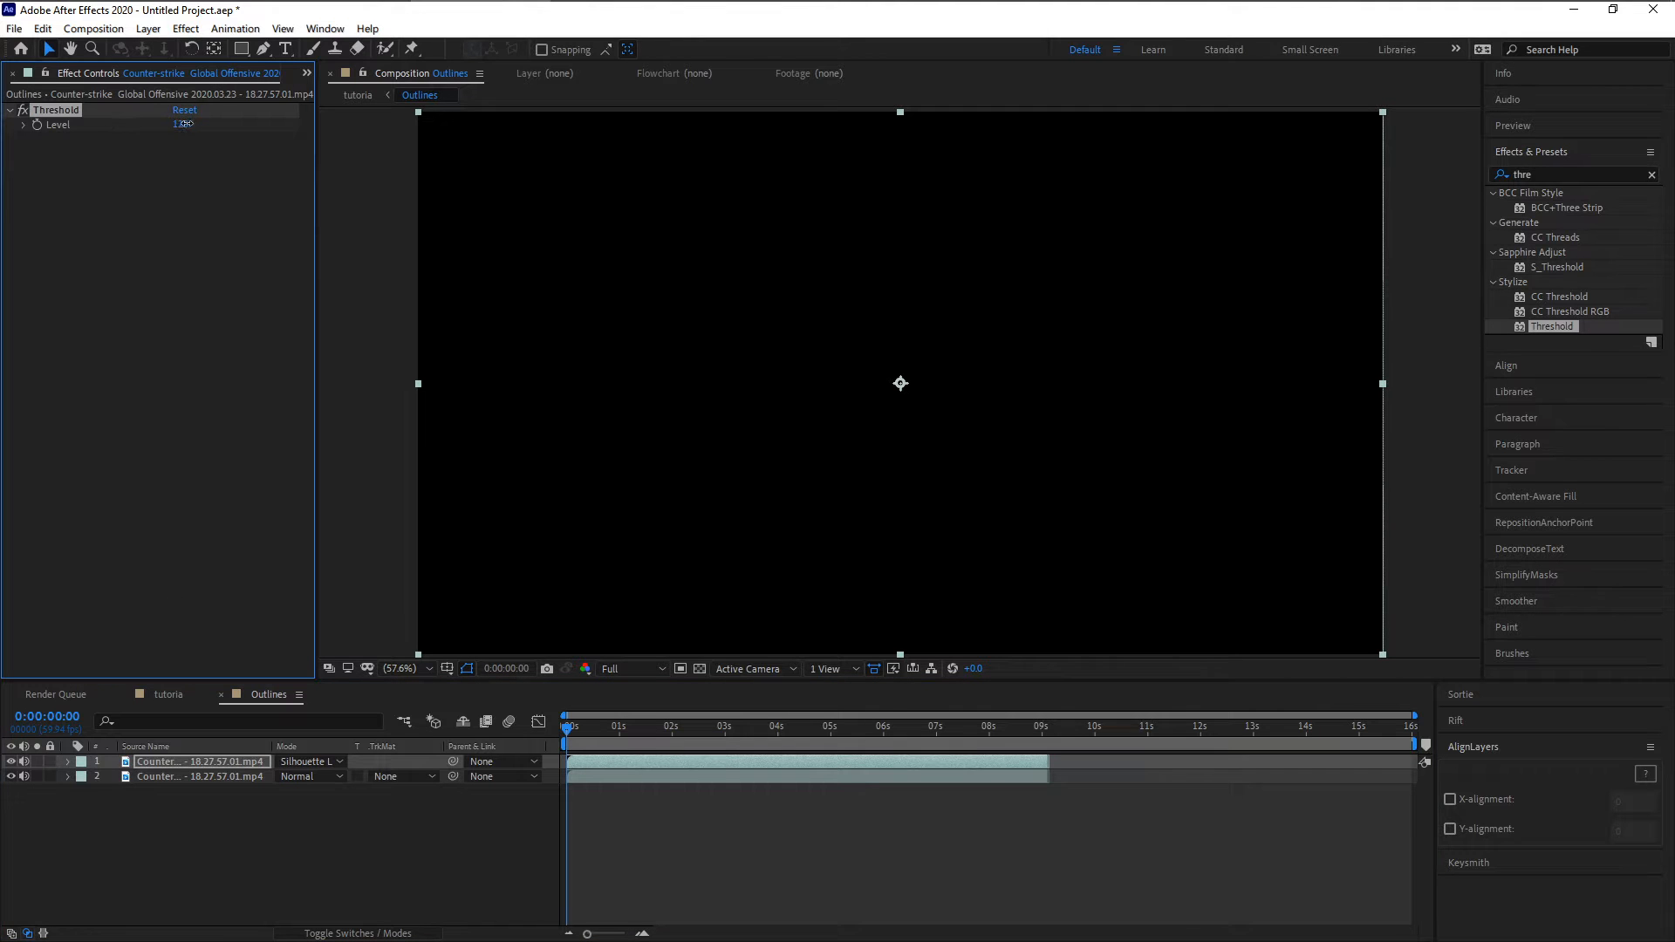
Raise the upper layer's Threshold level to 237
left_click(141, 225)
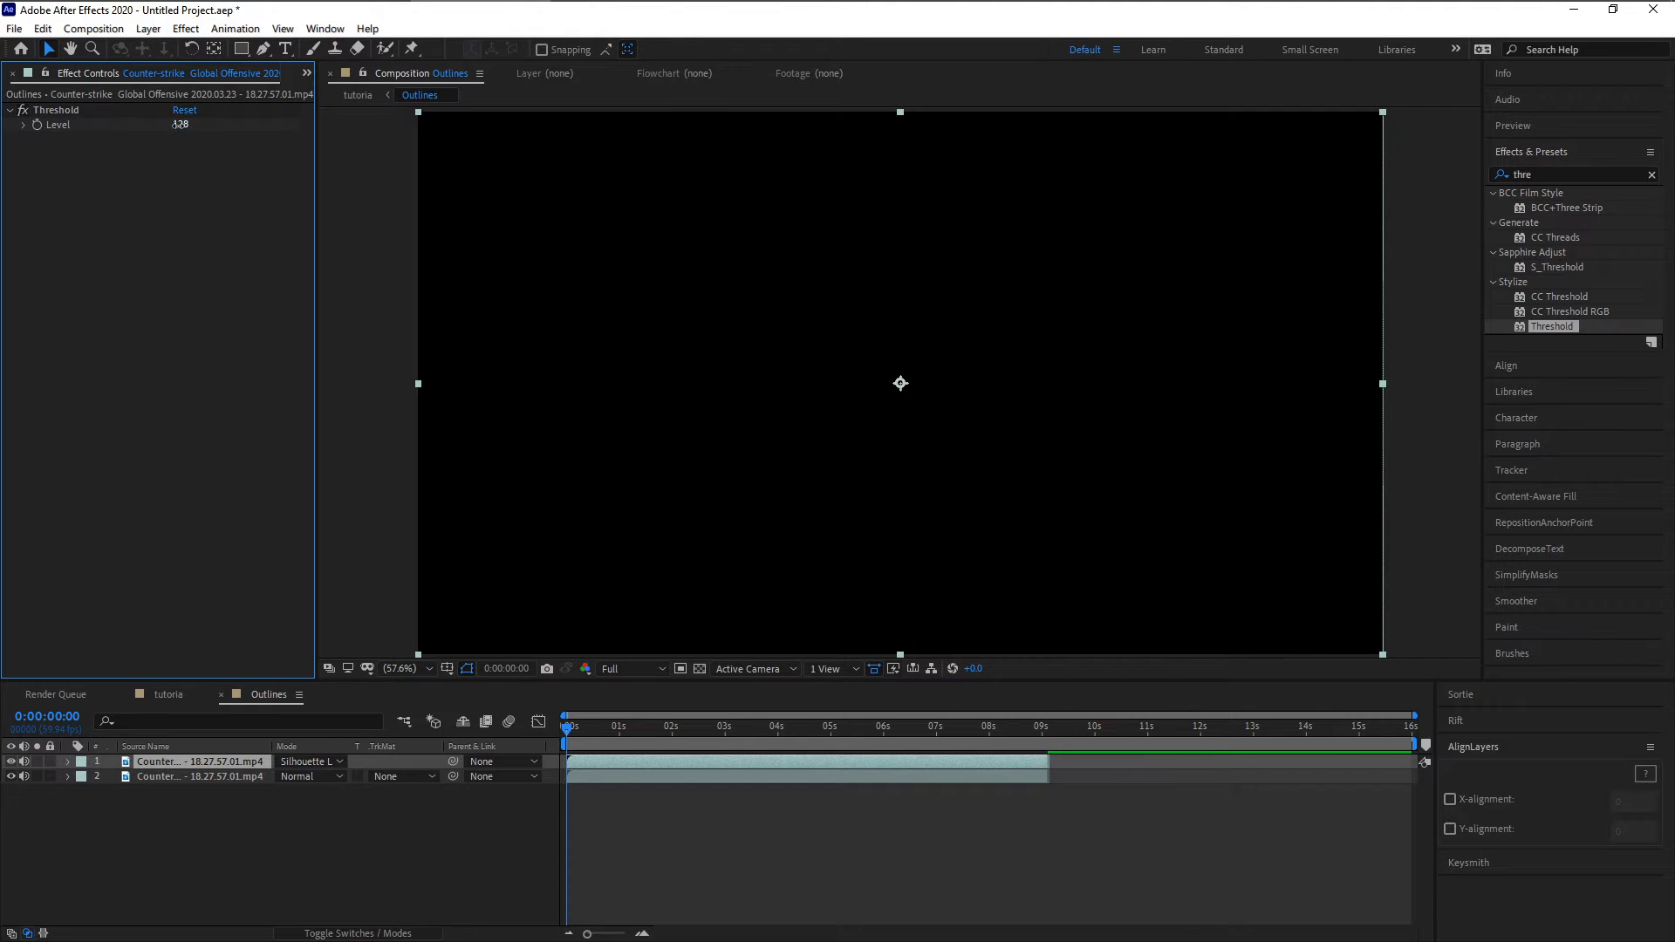
left_click_drag(180, 124, 214, 123)
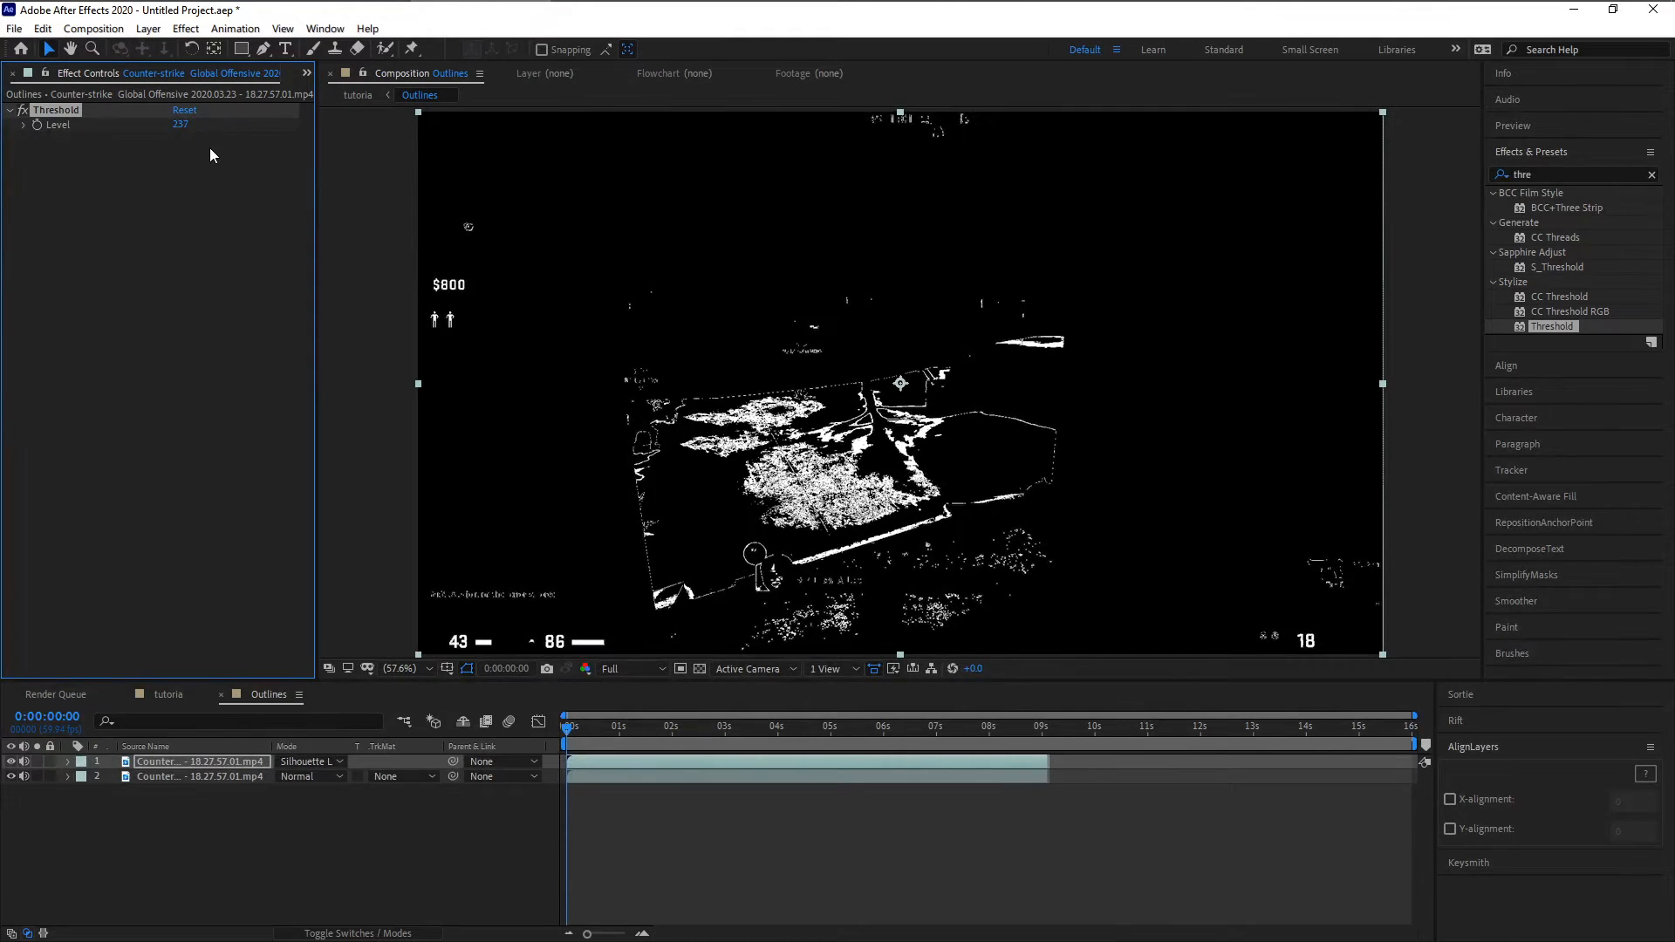
Start Threshold Level keyframes on both layers at the first frame, and set the lower layer's level to 0 at 0:00:01:00
left_click(218, 776)
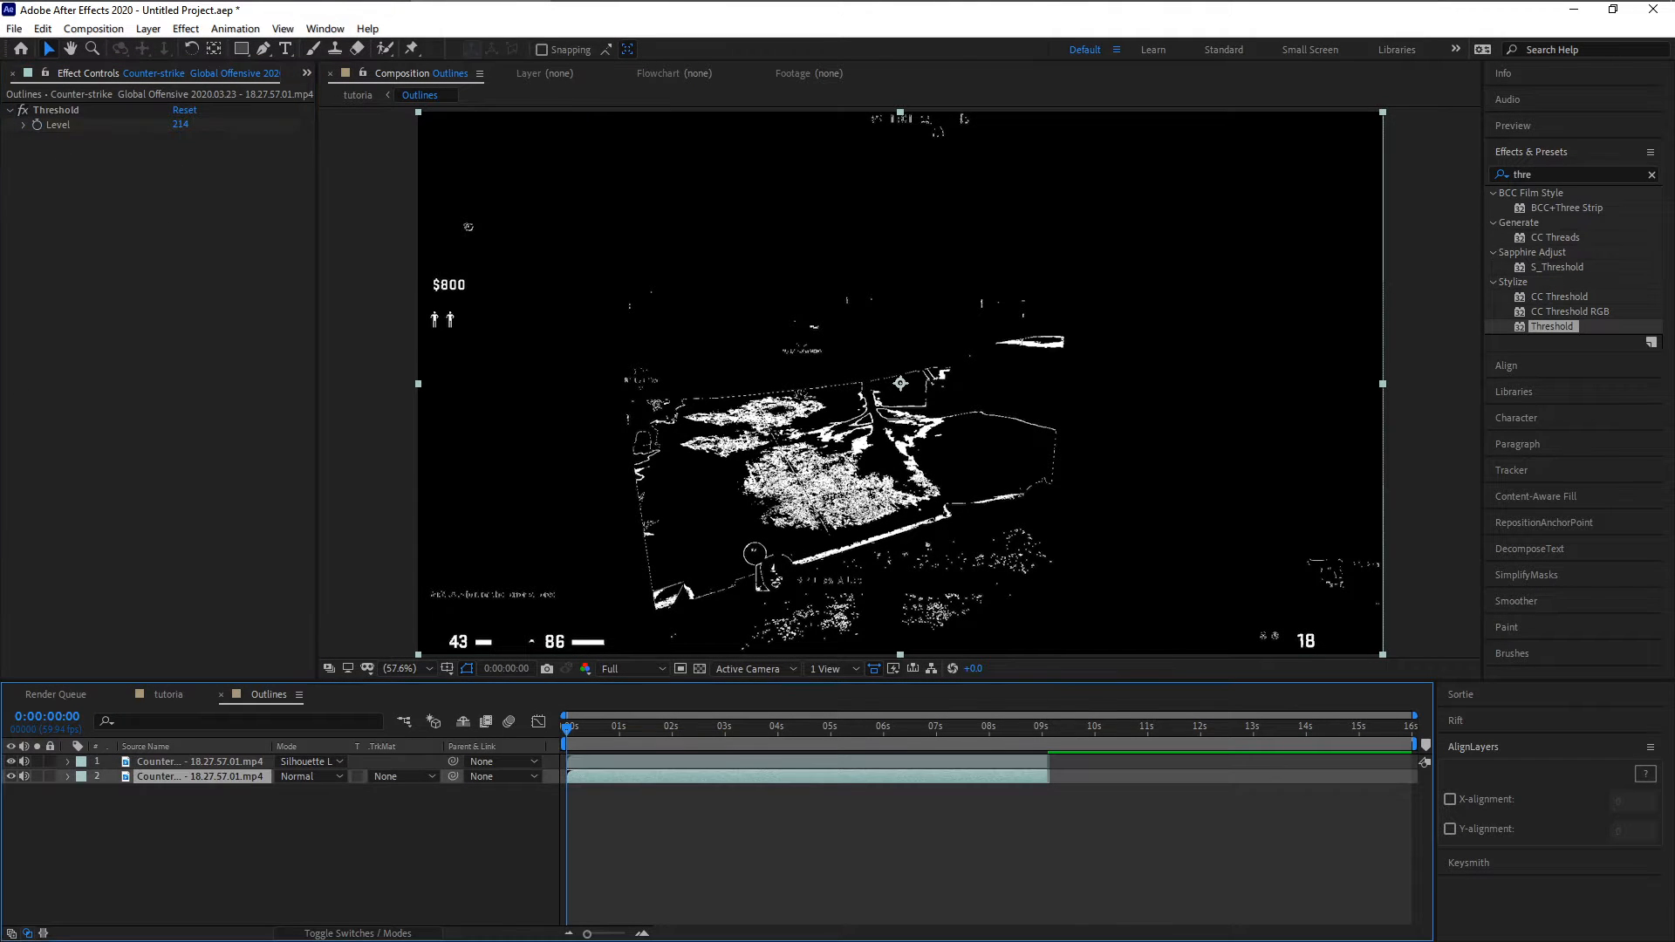
left_click(52, 110)
left_click(643, 934)
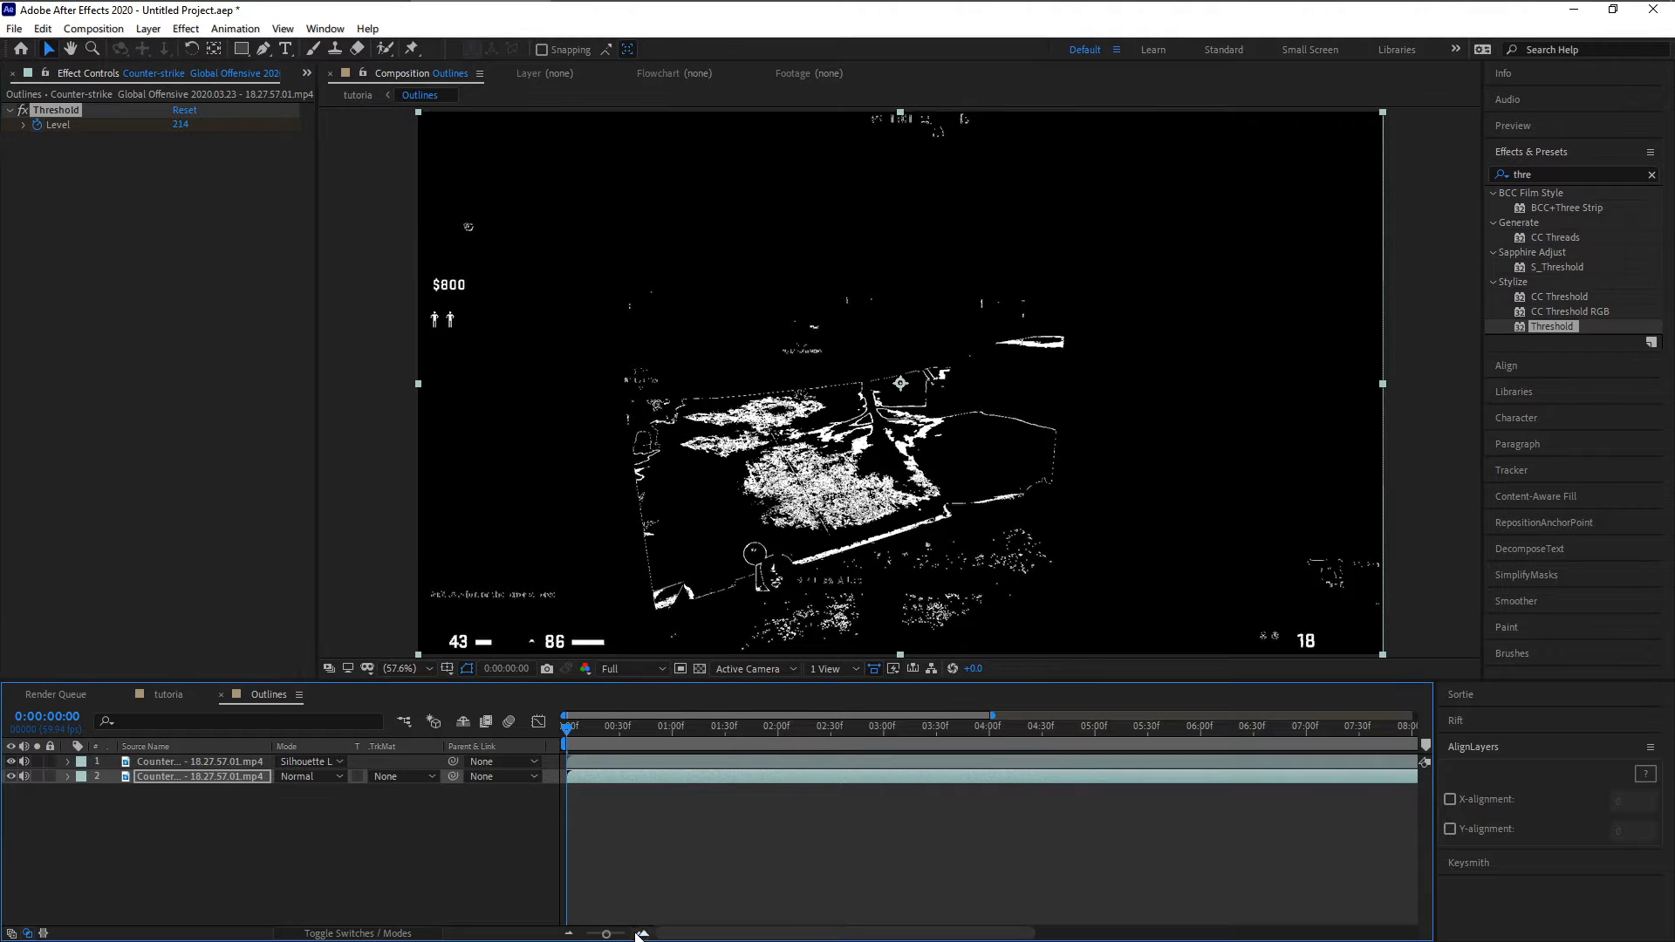
left_click(646, 934)
left_click(779, 730)
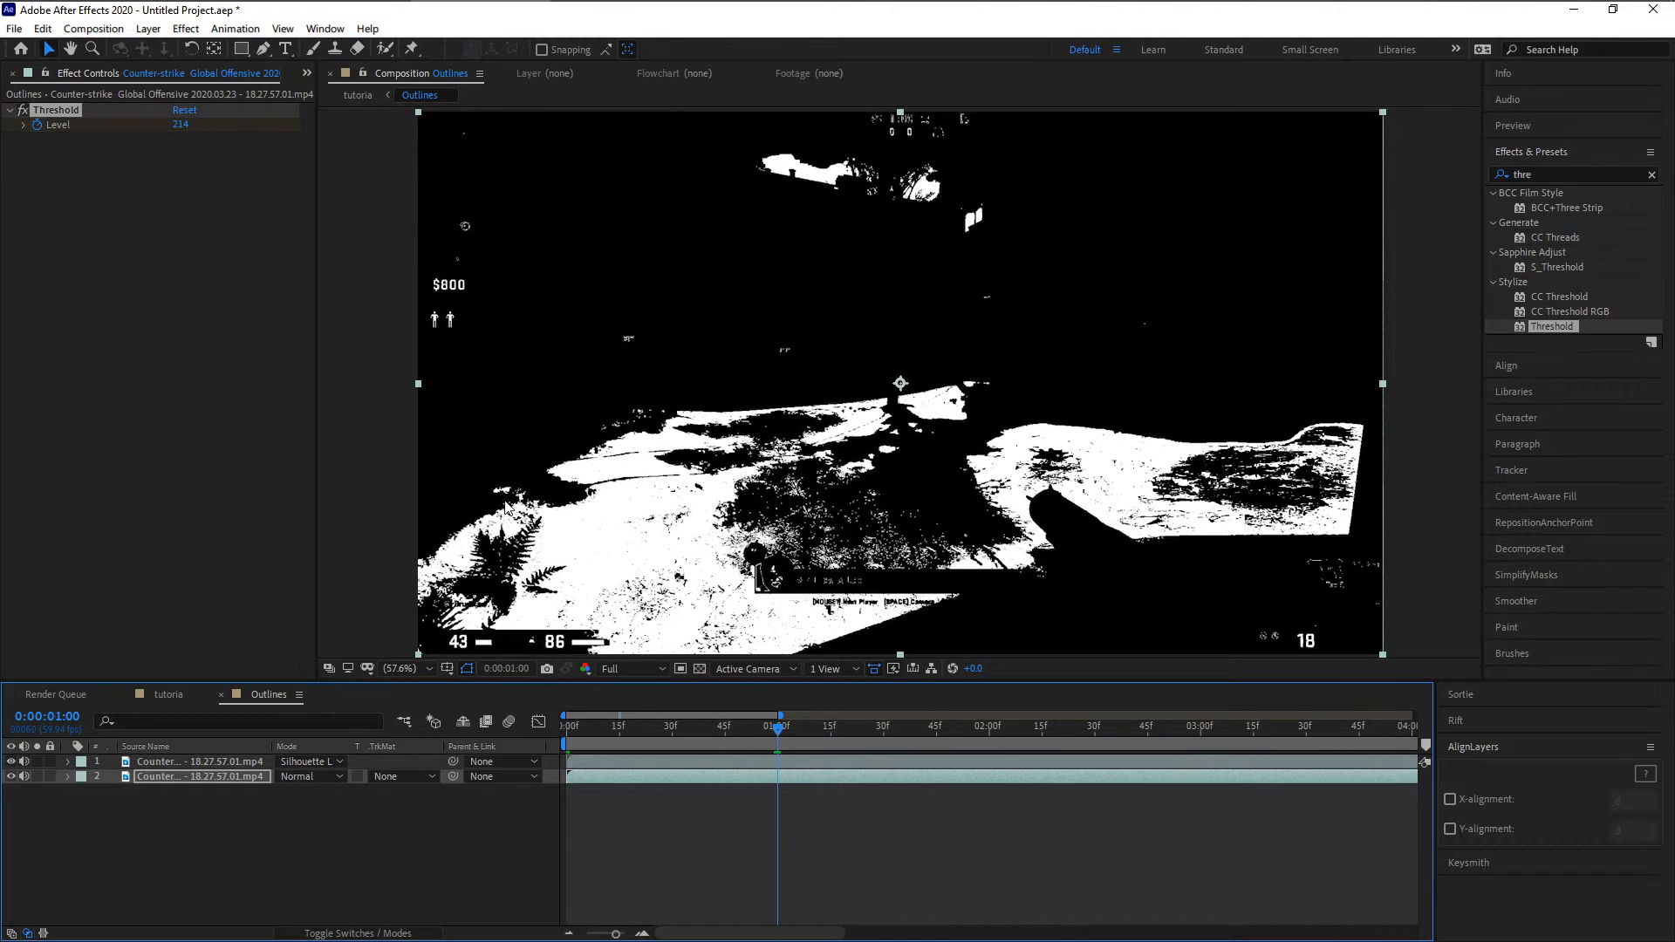
left_click(87, 193)
mouse_move(181, 128)
left_mouse_down()
mouse_move(109, 128)
mouse_move(171, 130)
left_mouse_up()
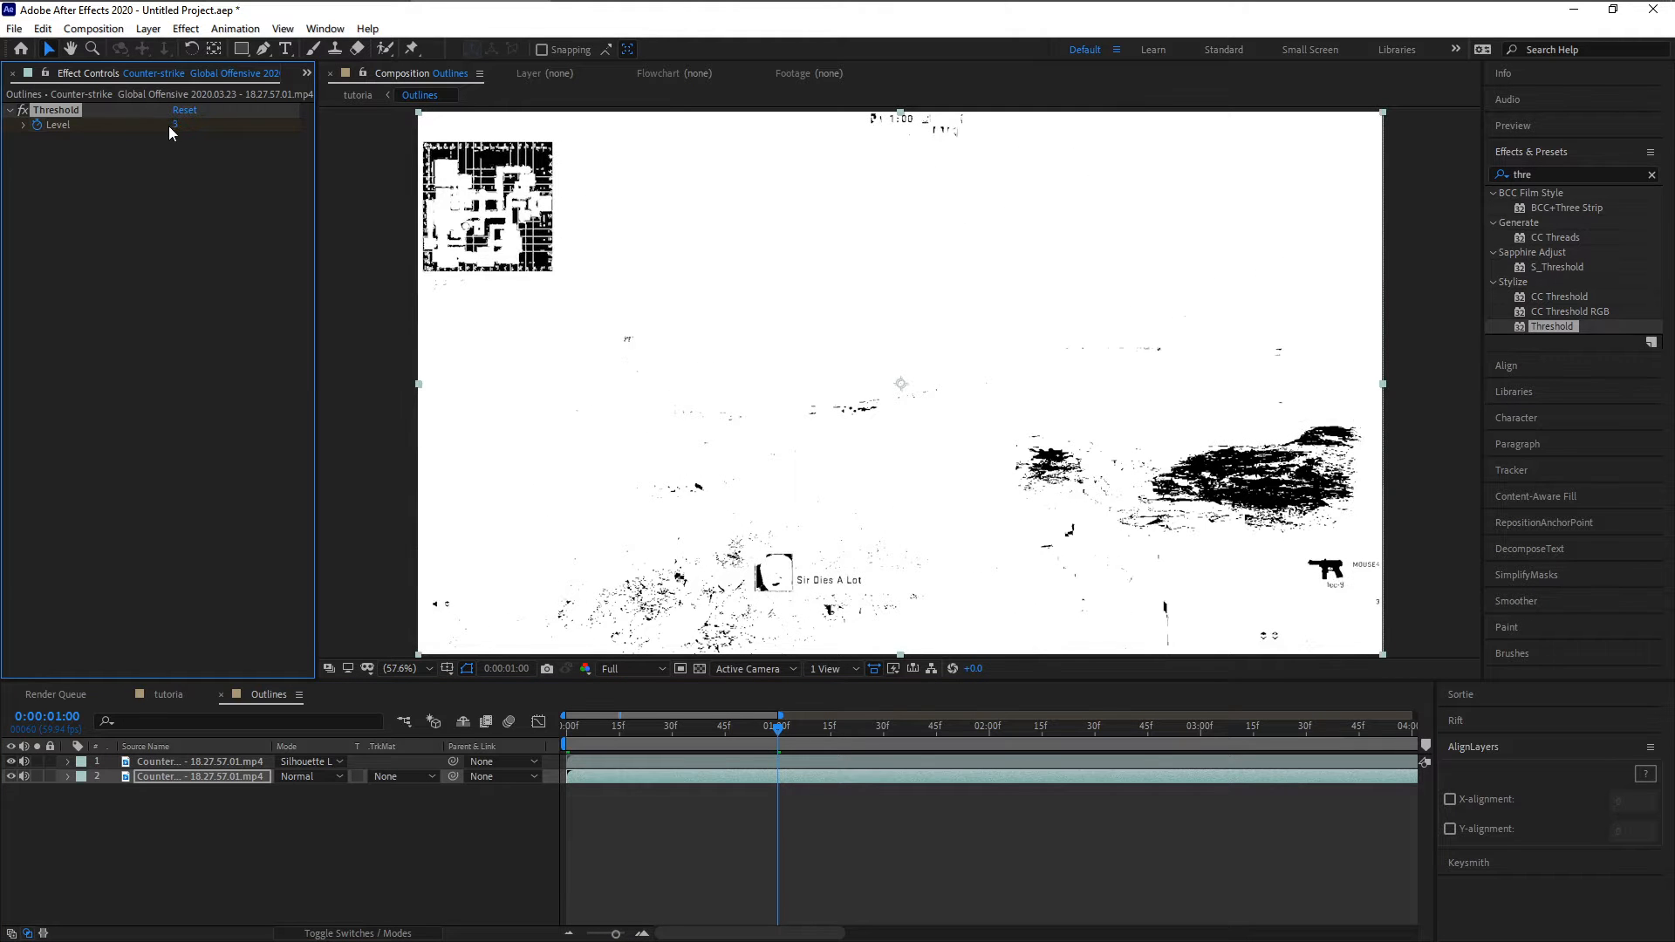
type("0")
left_click(184, 512)
Set the upper layer's Threshold level to 0 at 0:00:01:00
left_click(195, 758)
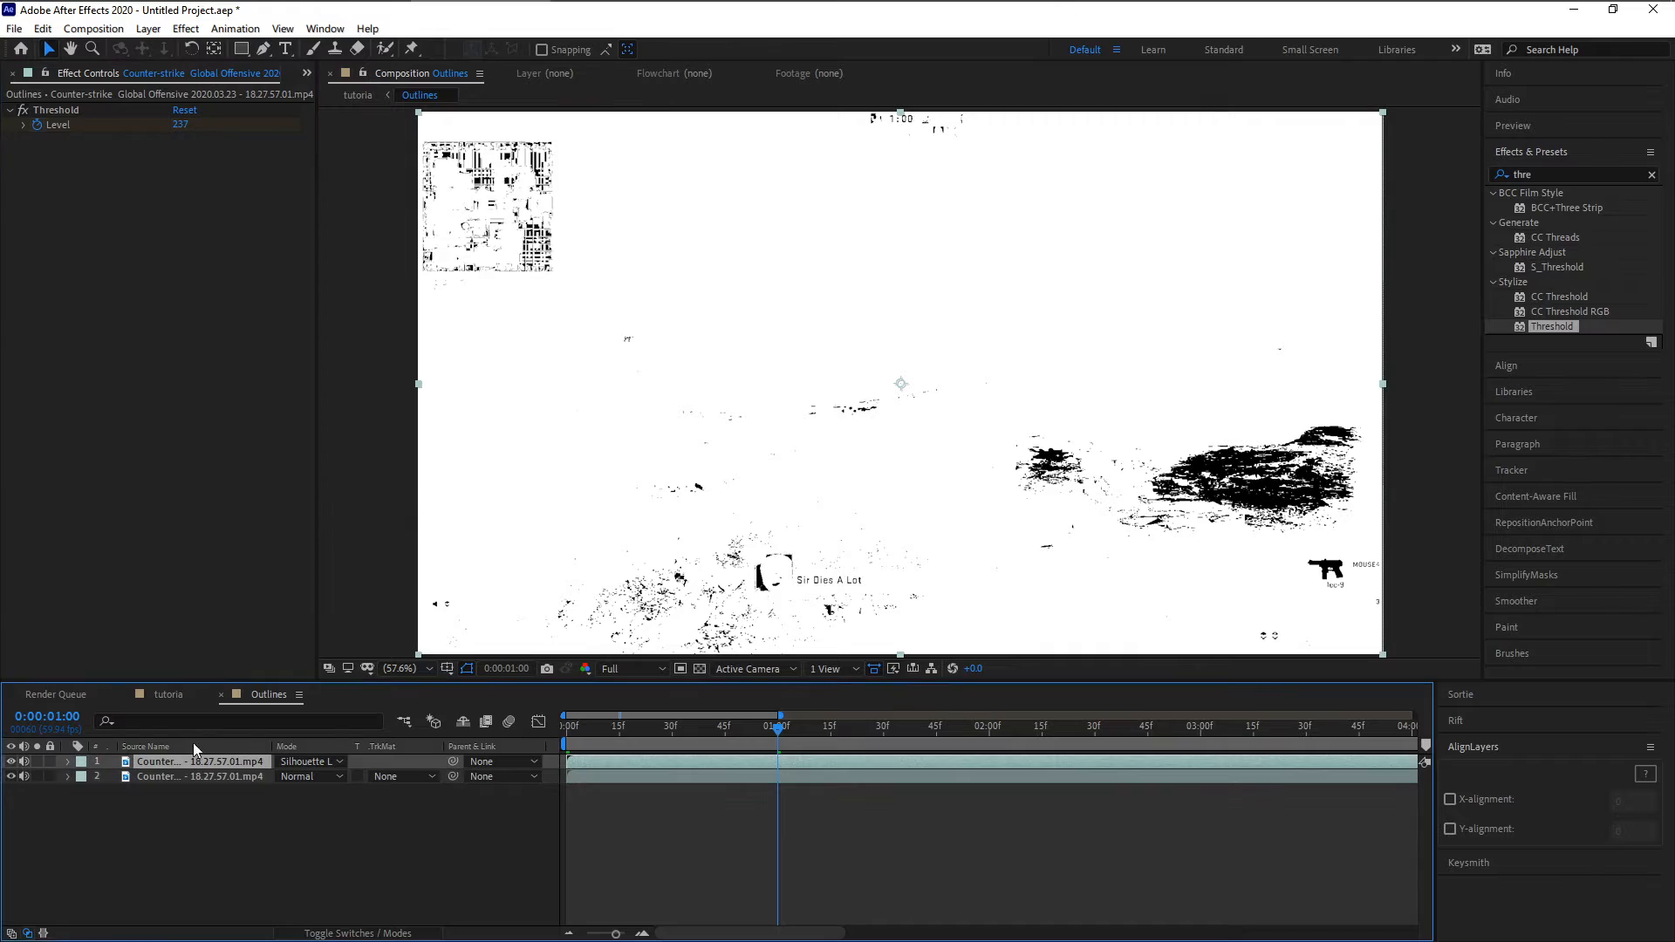
left_click(179, 125)
type("0")
left_click(235, 296)
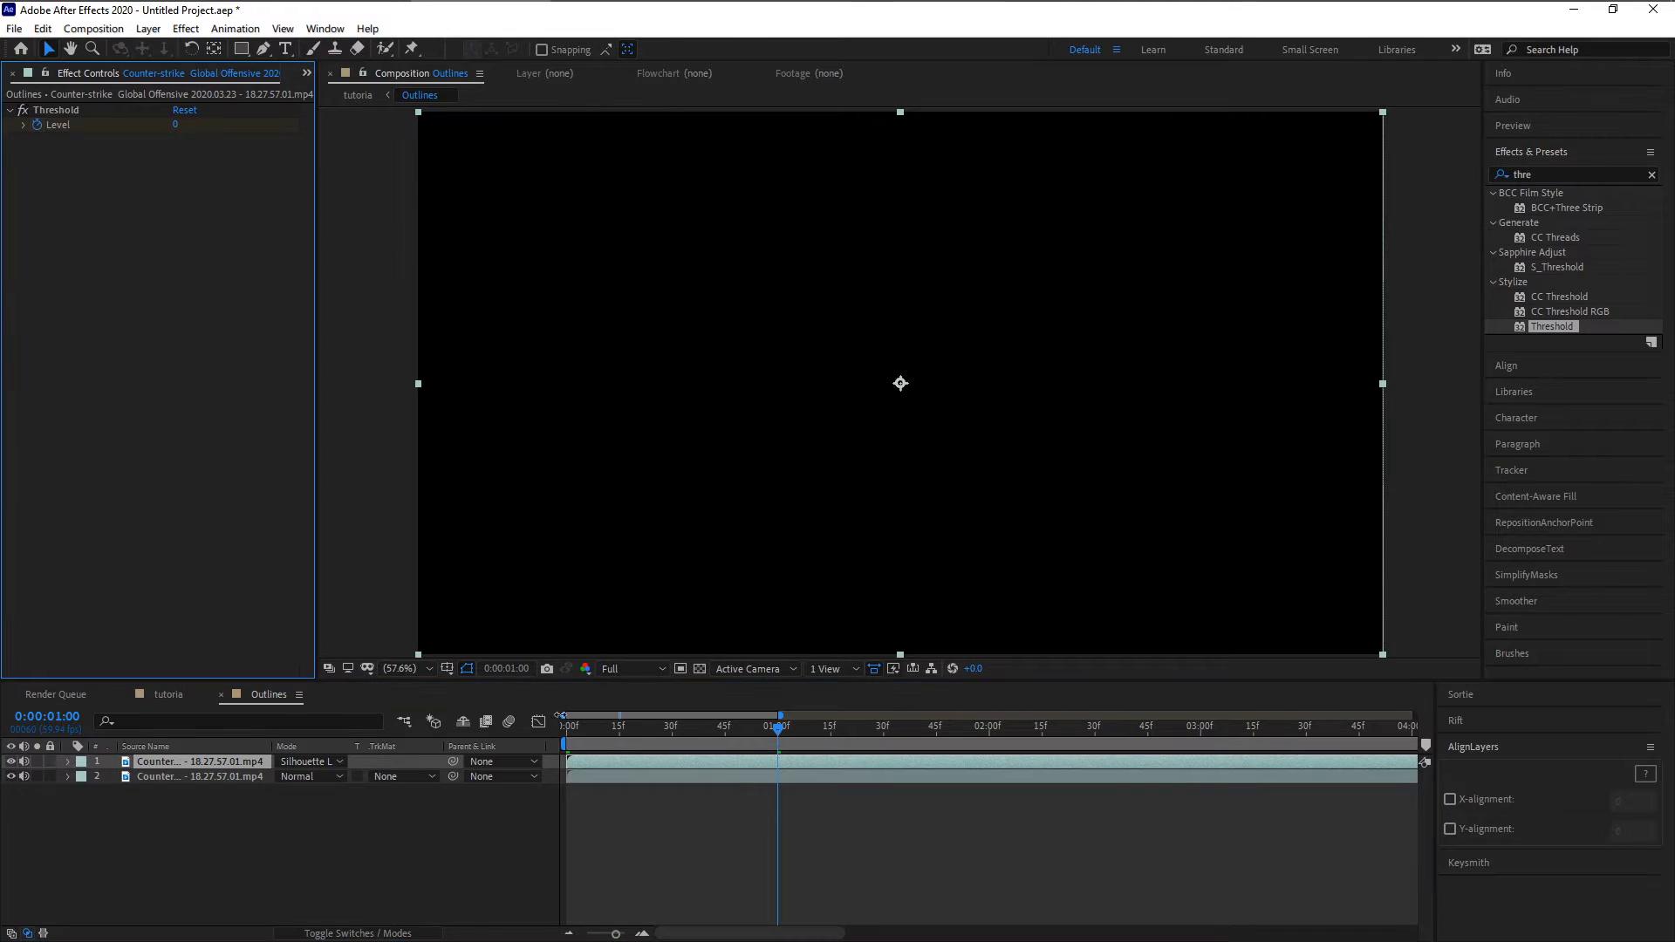
Fine-tune the upper layer's Threshold level at the first frame and scrub through the outline animation to check it
mouse_move(568, 739)
left_mouse_down()
mouse_move(771, 740)
mouse_move(580, 724)
mouse_move(611, 730)
mouse_move(548, 745)
left_mouse_up()
left_click(218, 790)
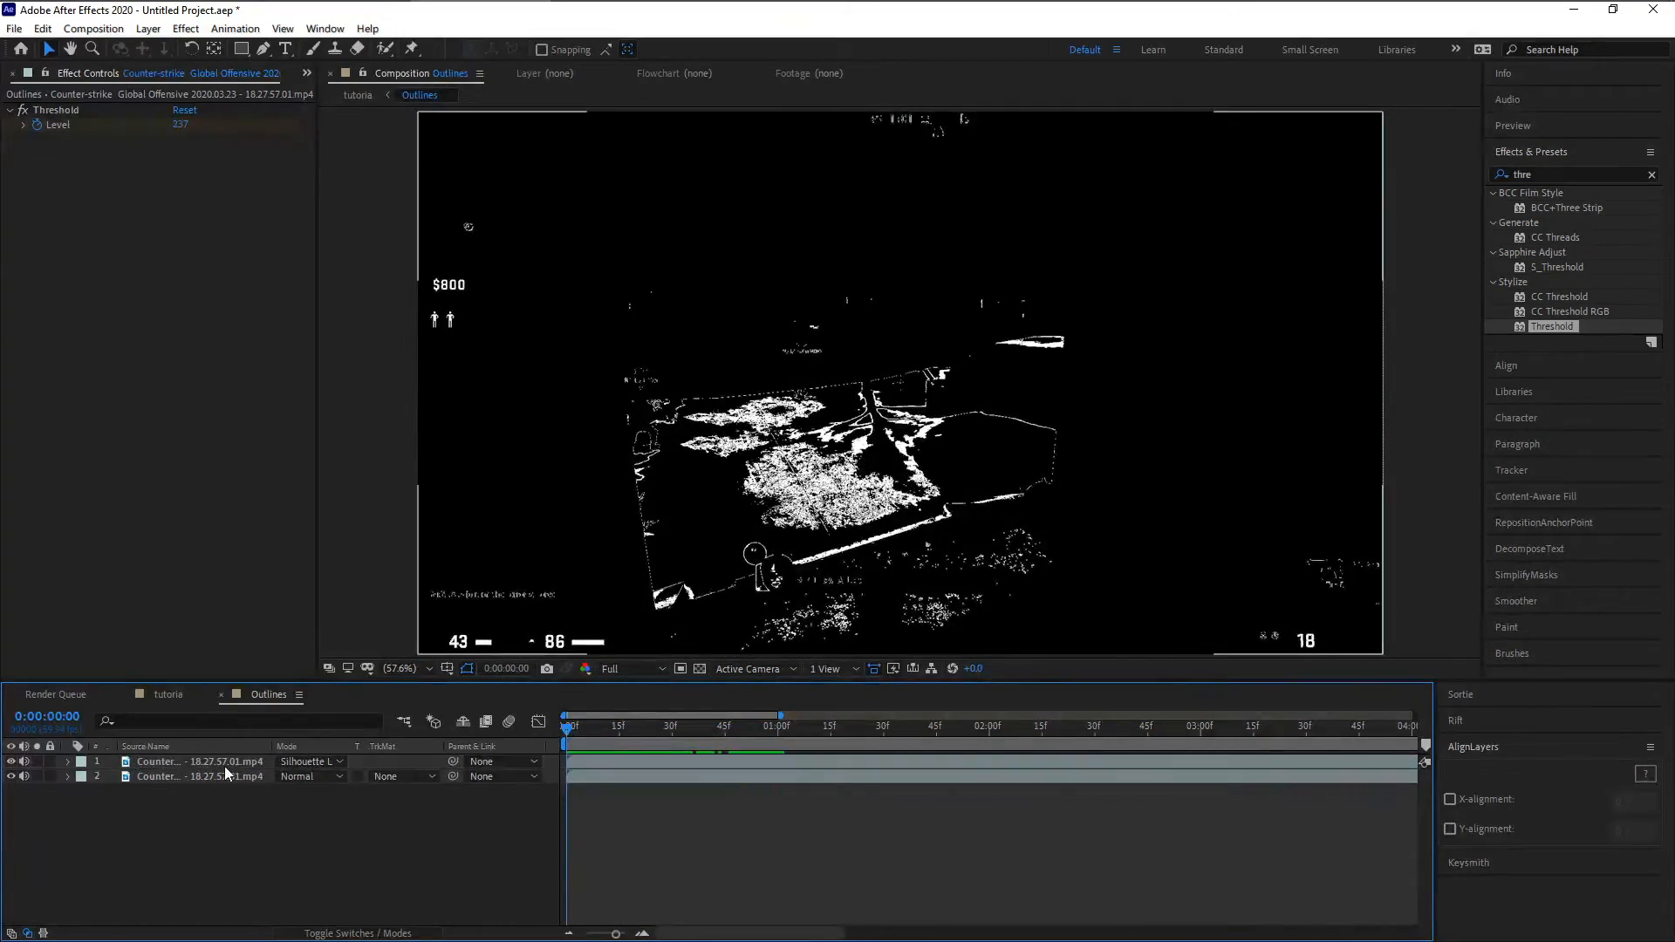
left_click(227, 776)
left_click(229, 761)
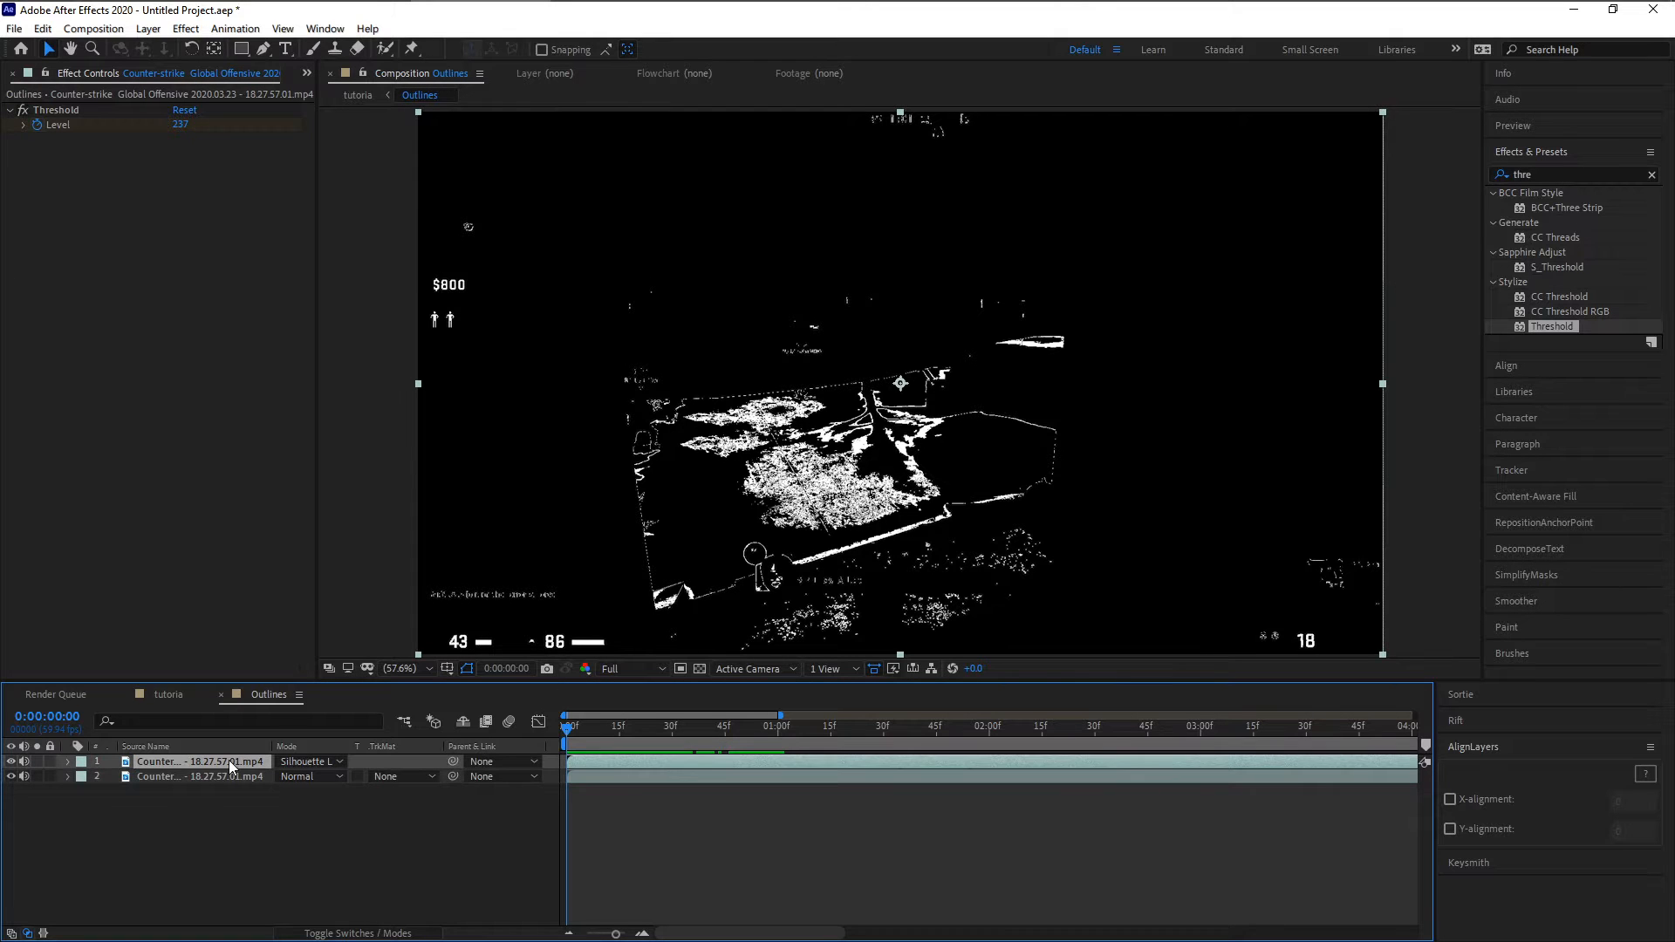
mouse_move(179, 123)
left_mouse_down()
mouse_move(199, 128)
mouse_move(180, 125)
left_mouse_up()
left_click_drag(566, 729, 647, 696)
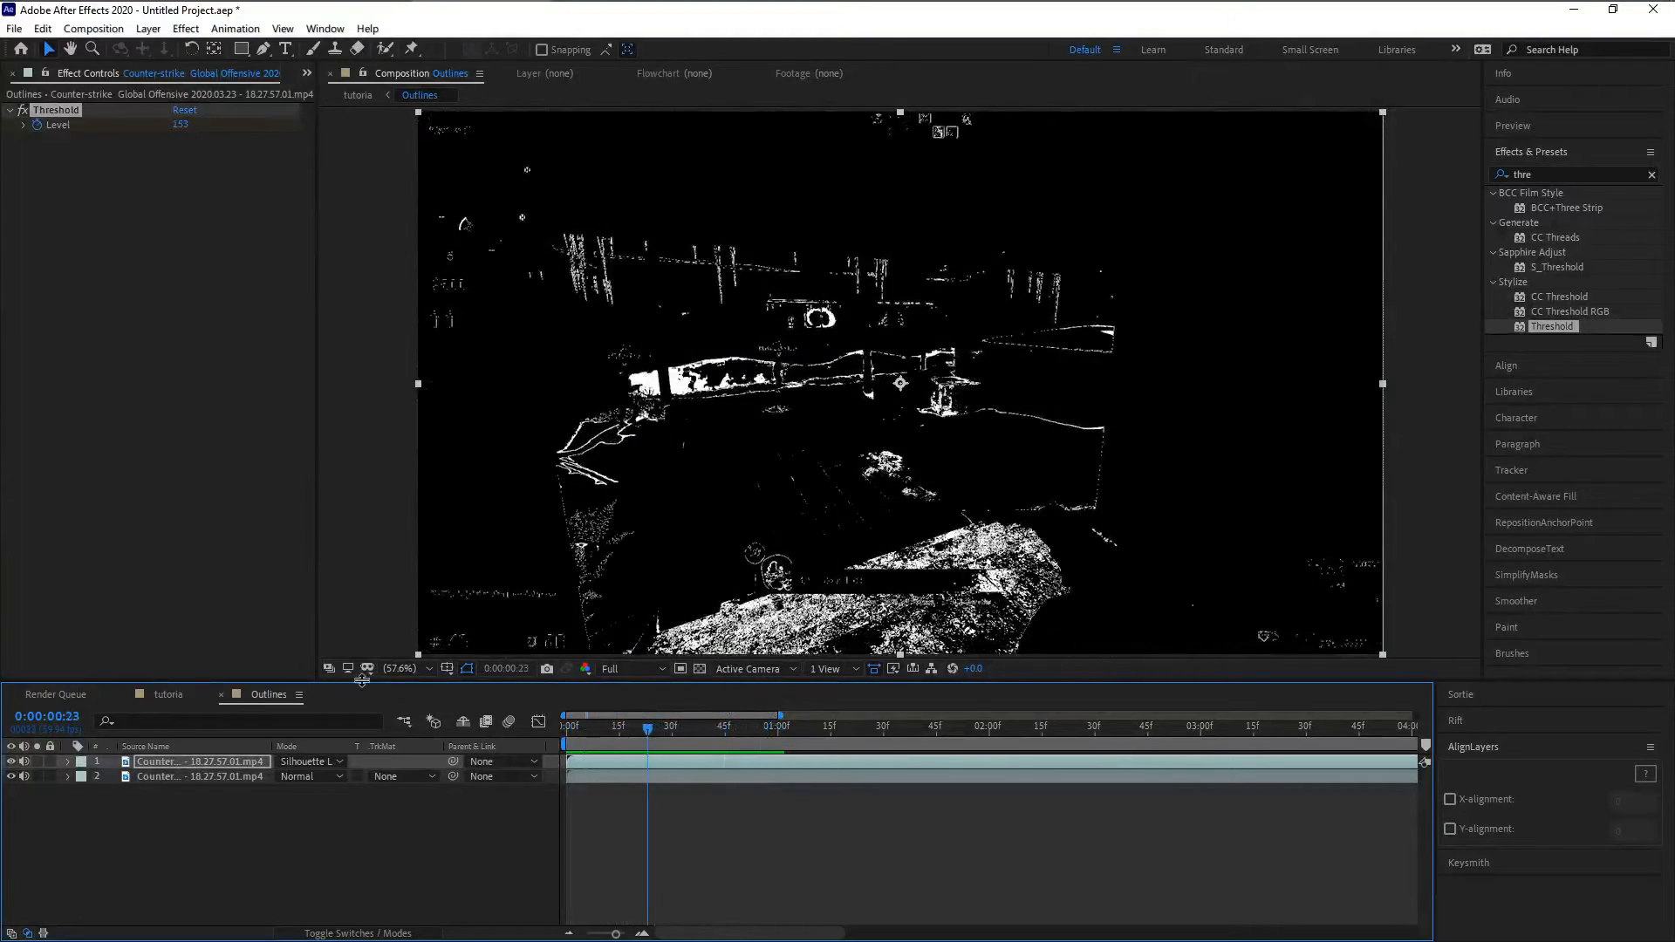
Examine the Outlines layer over the footage in the tutoria composition, scrubbing the first second and toggling the base clip's visibility
left_click(182, 698)
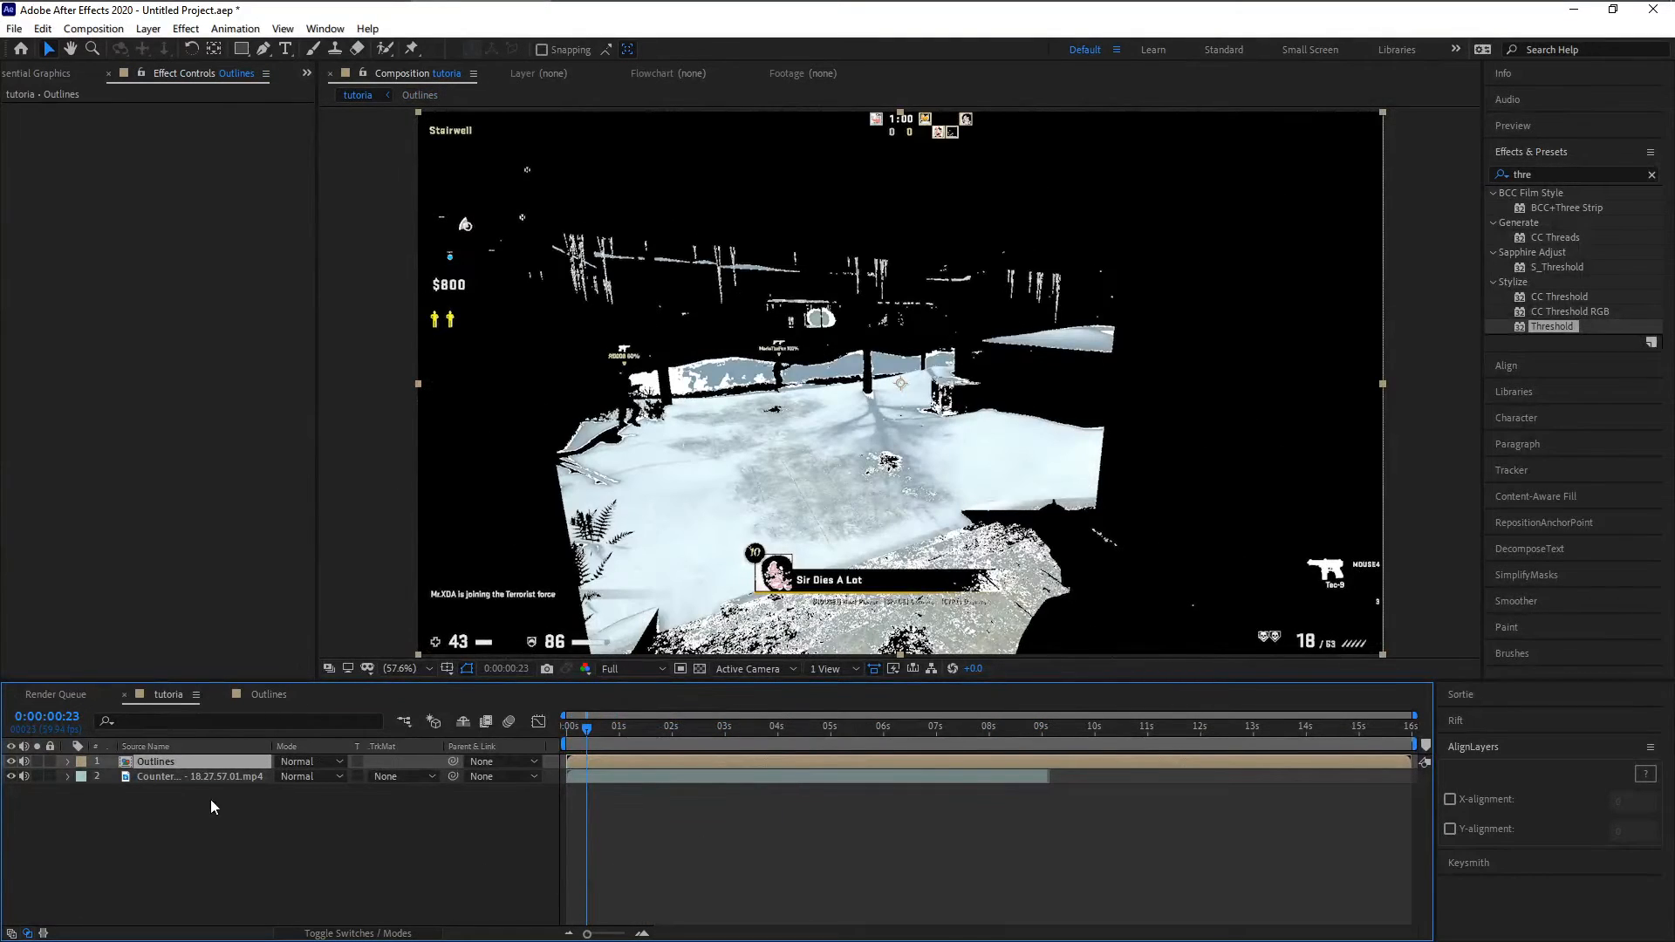
left_click_drag(601, 724, 568, 730)
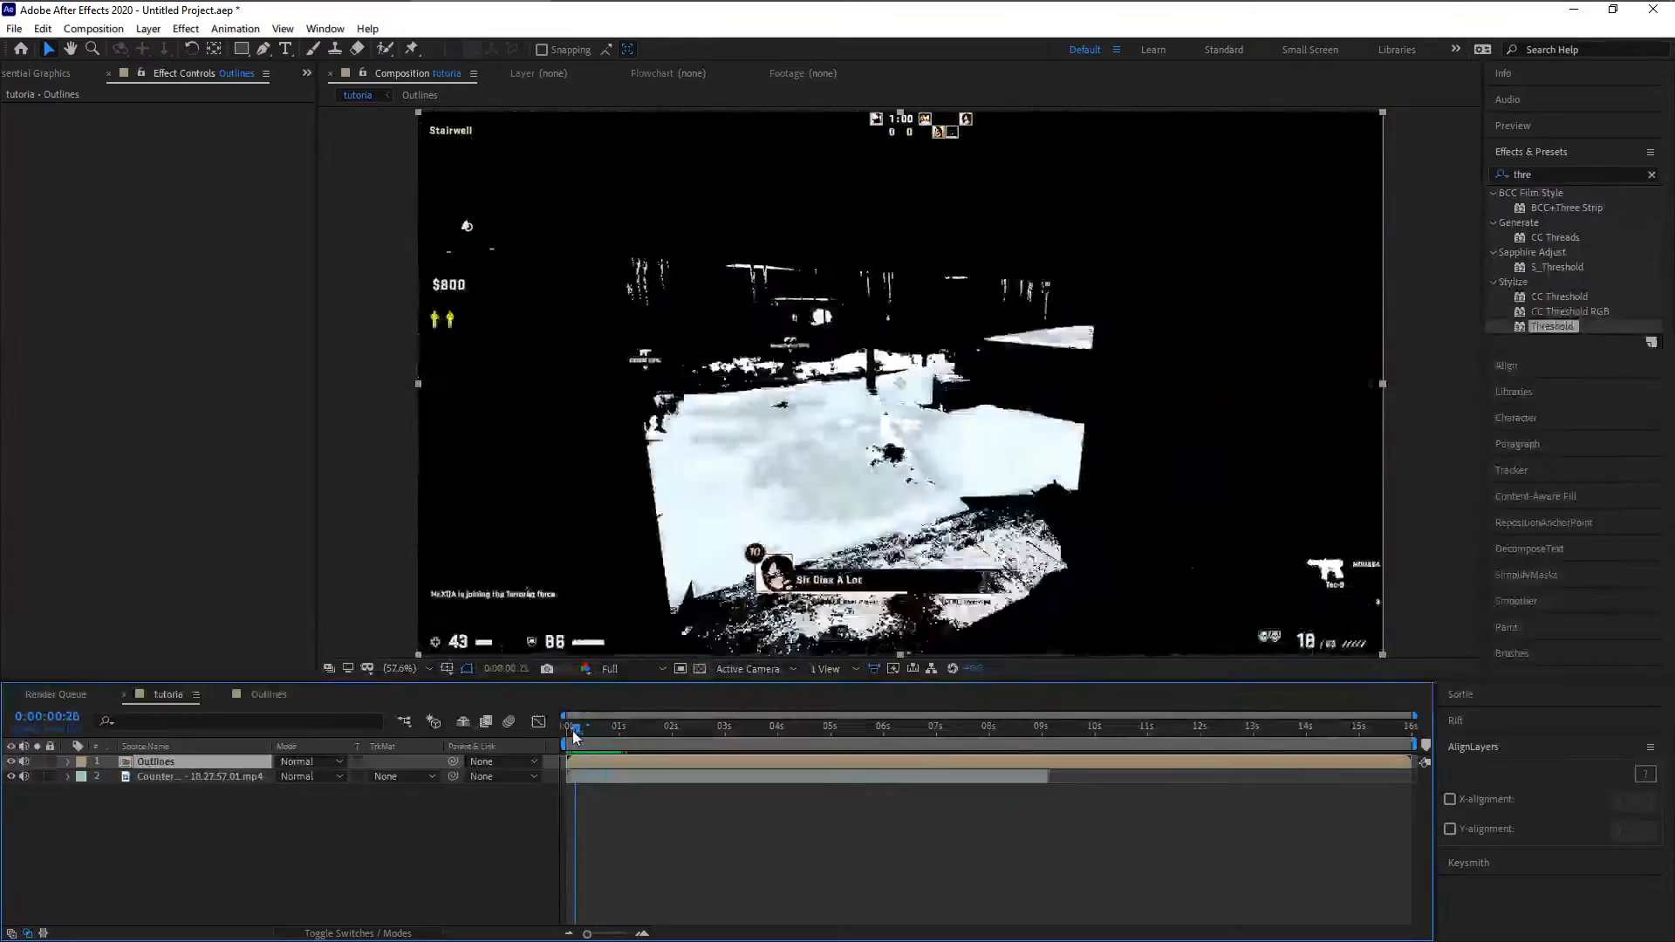
left_click(261, 702)
left_click(165, 696)
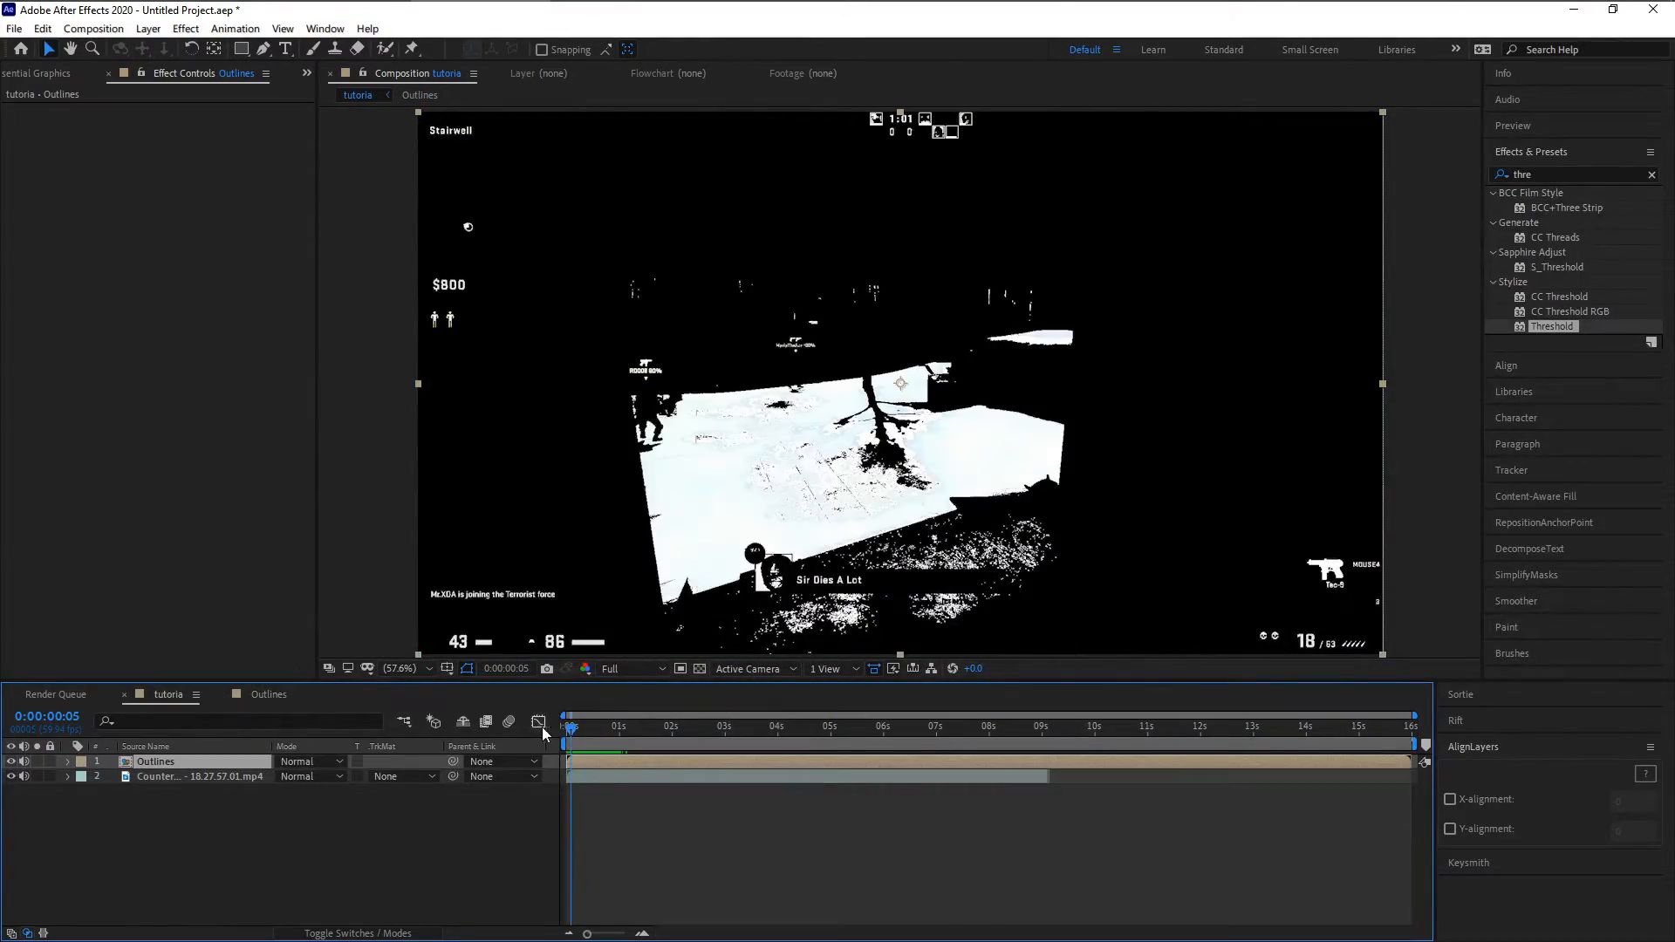
left_click(577, 730)
mouse_move(578, 731)
left_mouse_down()
mouse_move(550, 738)
mouse_move(597, 733)
left_mouse_up()
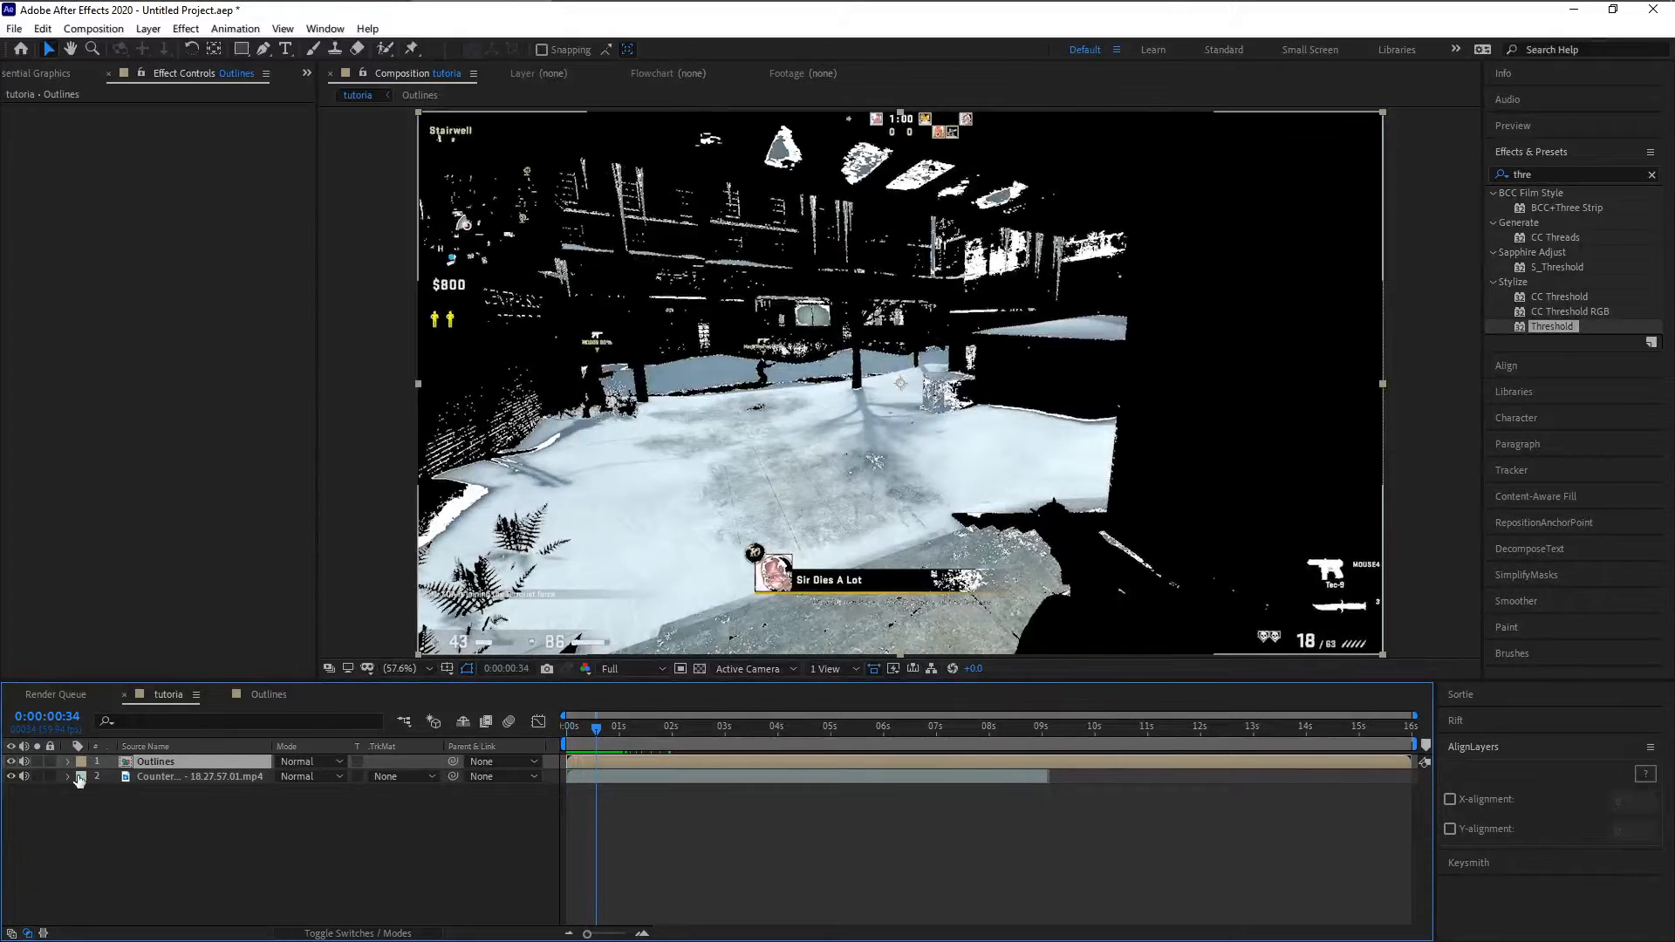
left_click(10, 777)
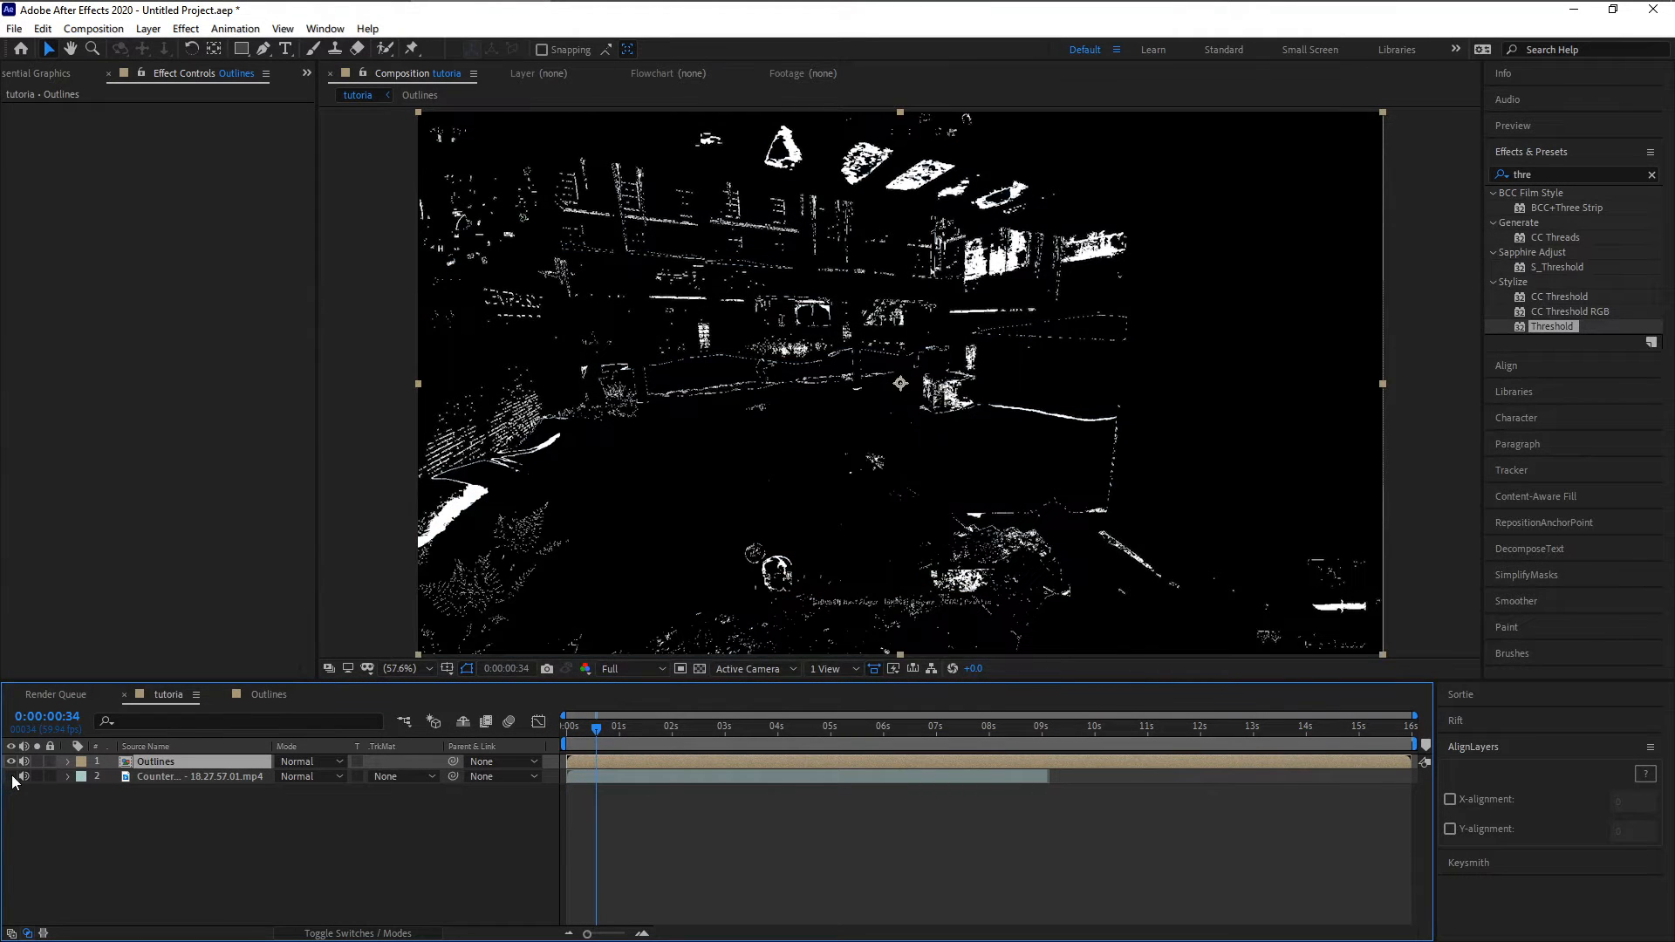
left_click(10, 776)
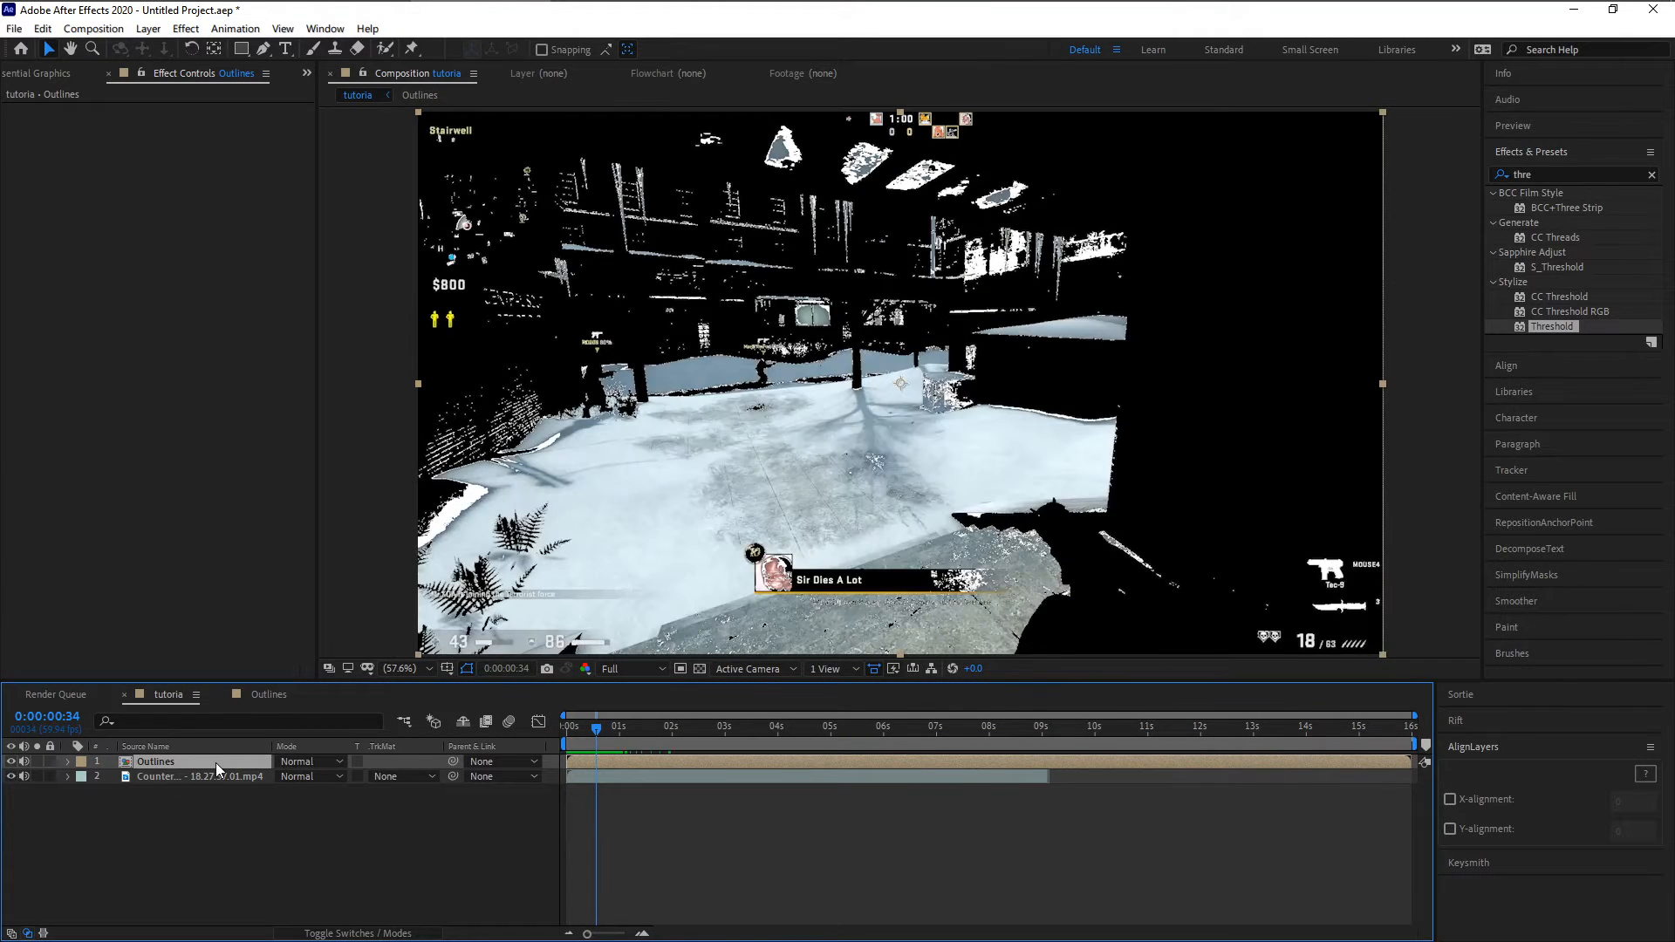
Set the Outlines layer's blending mode to Screen and scrub back to the first frame to check the overlay
left_click(294, 762)
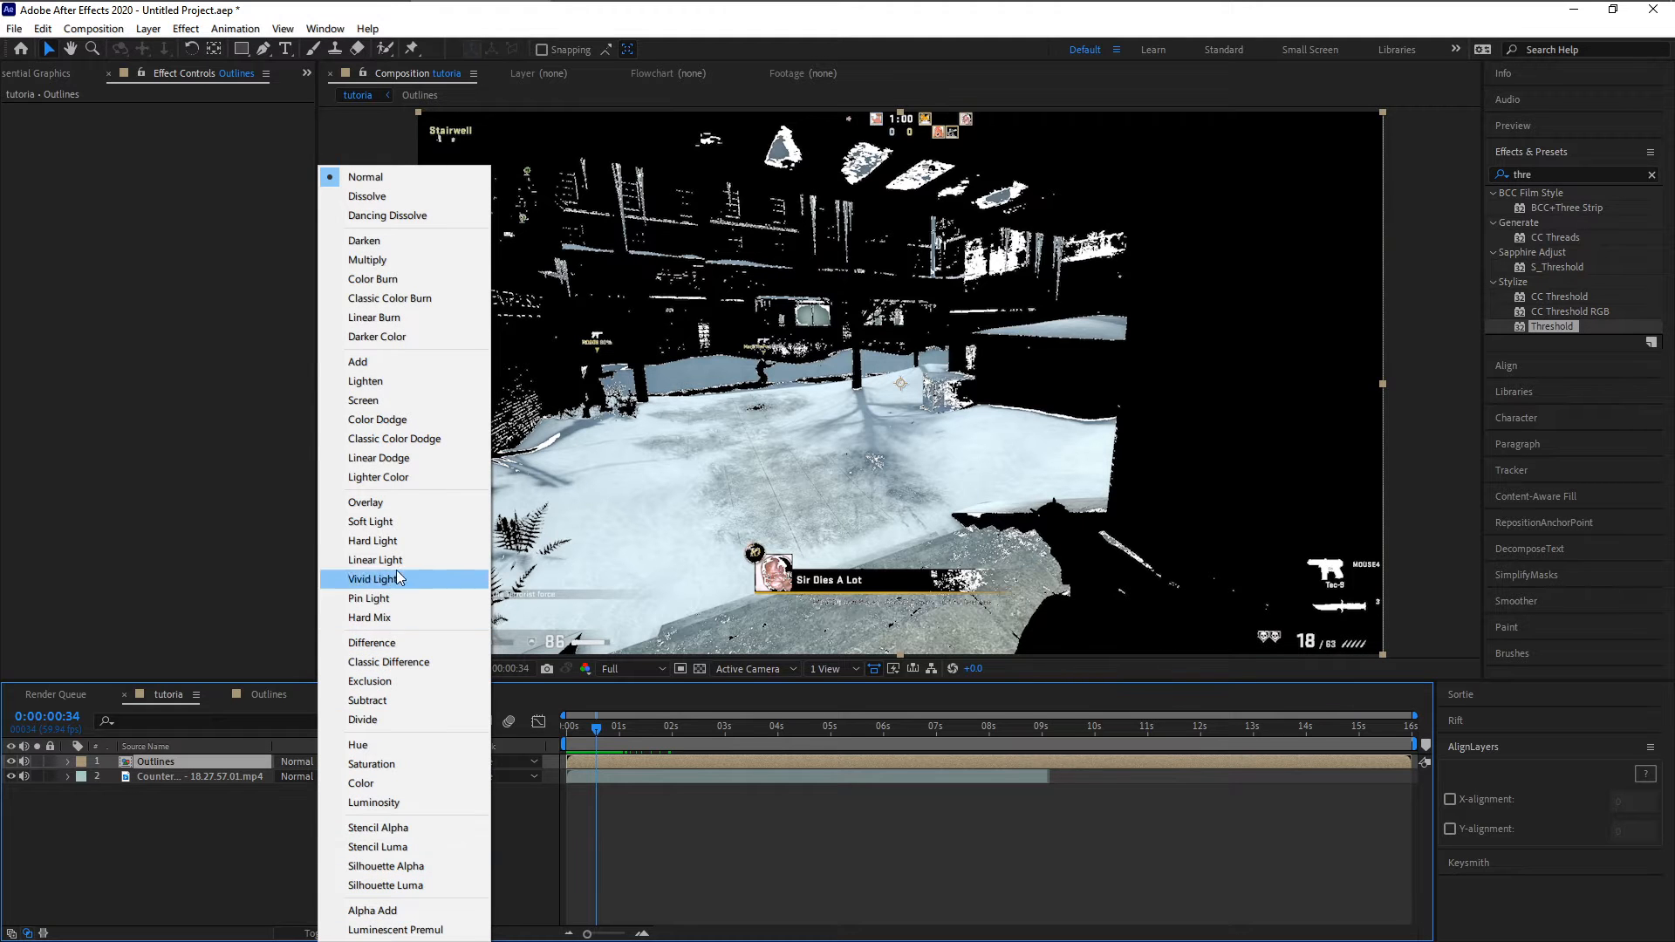
left_click(394, 400)
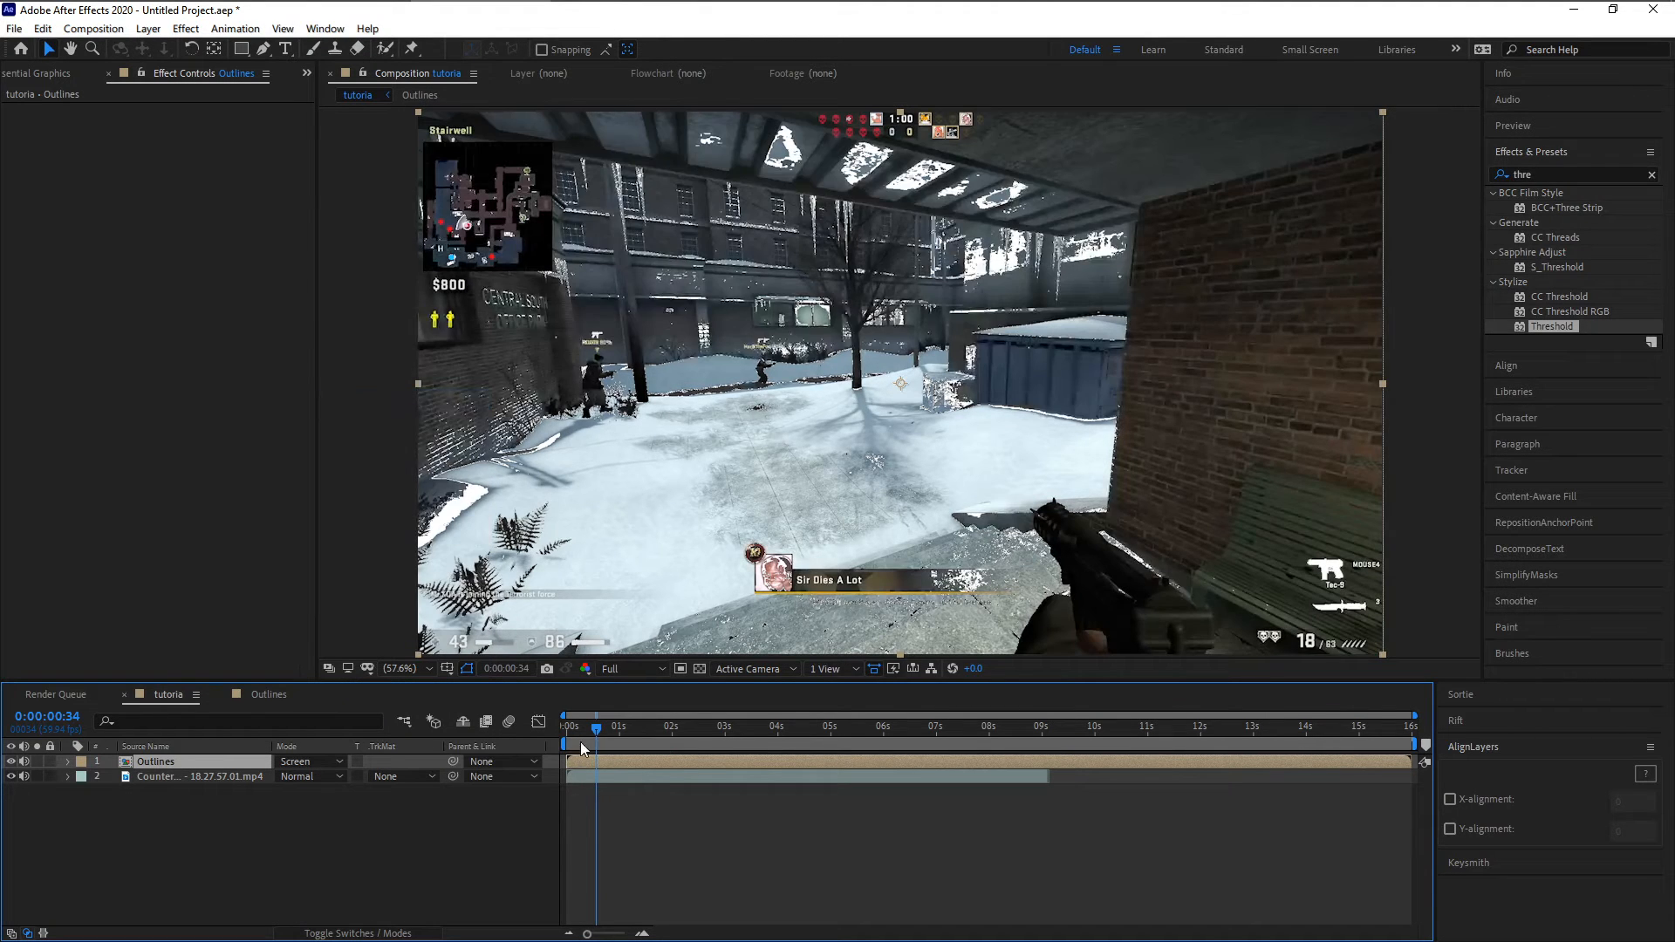
left_click(578, 729)
left_click_drag(581, 733, 458, 761)
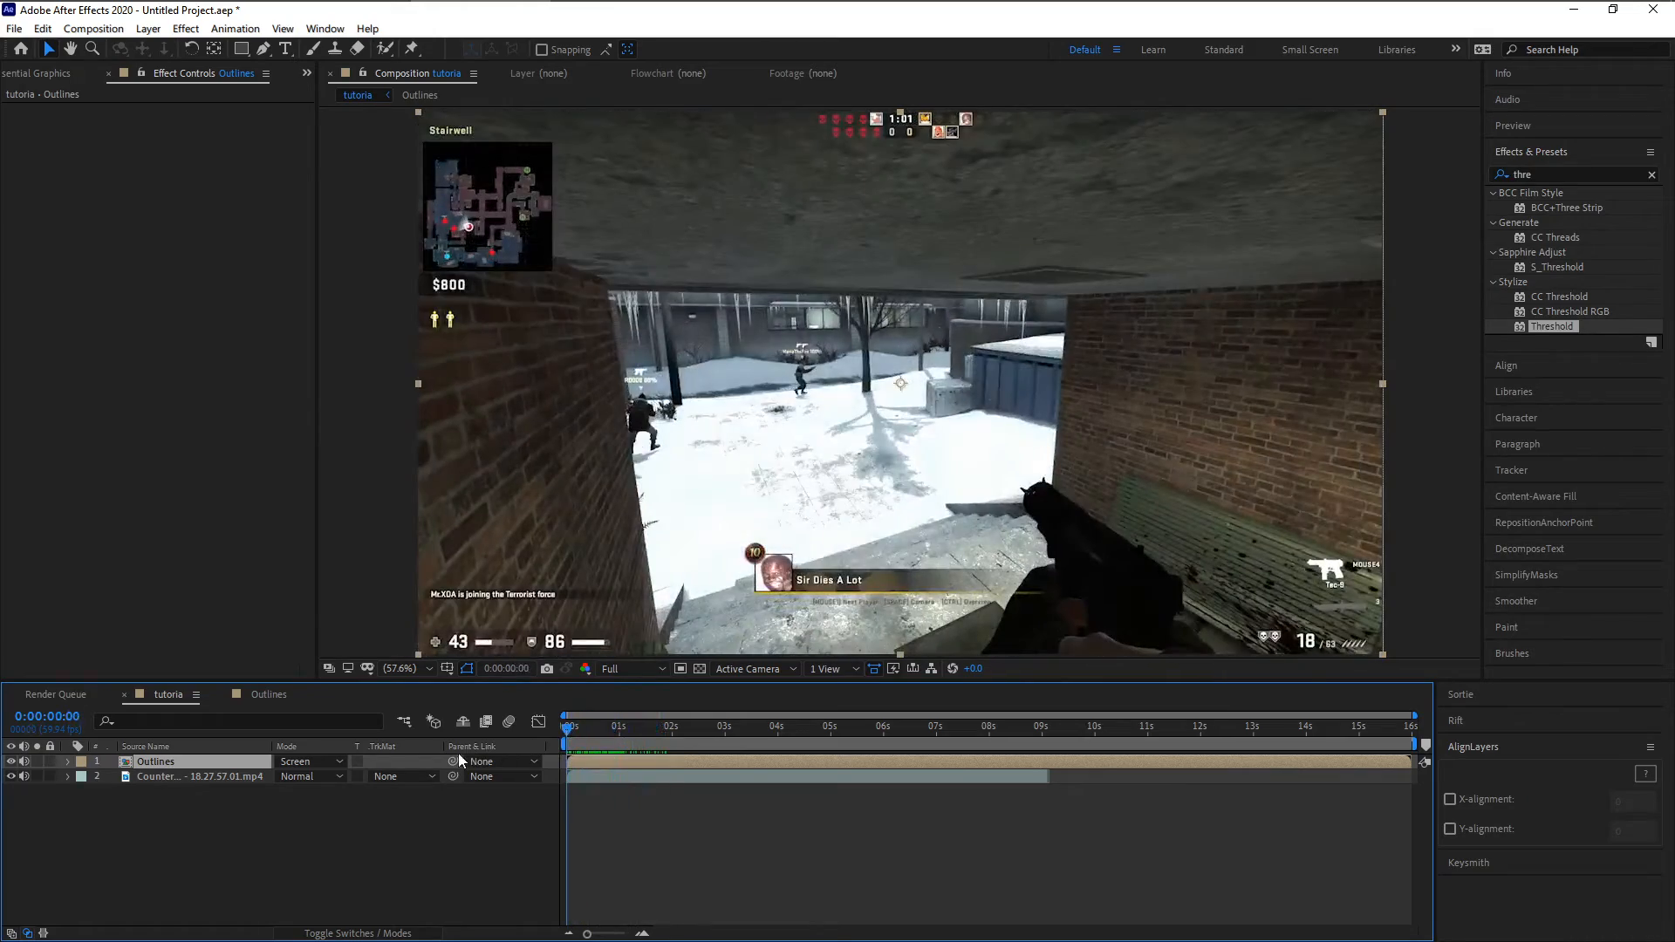
Apply the Tint effect to the Outlines layer and preview the transition from the first frame
left_click(1542, 172)
type("tint")
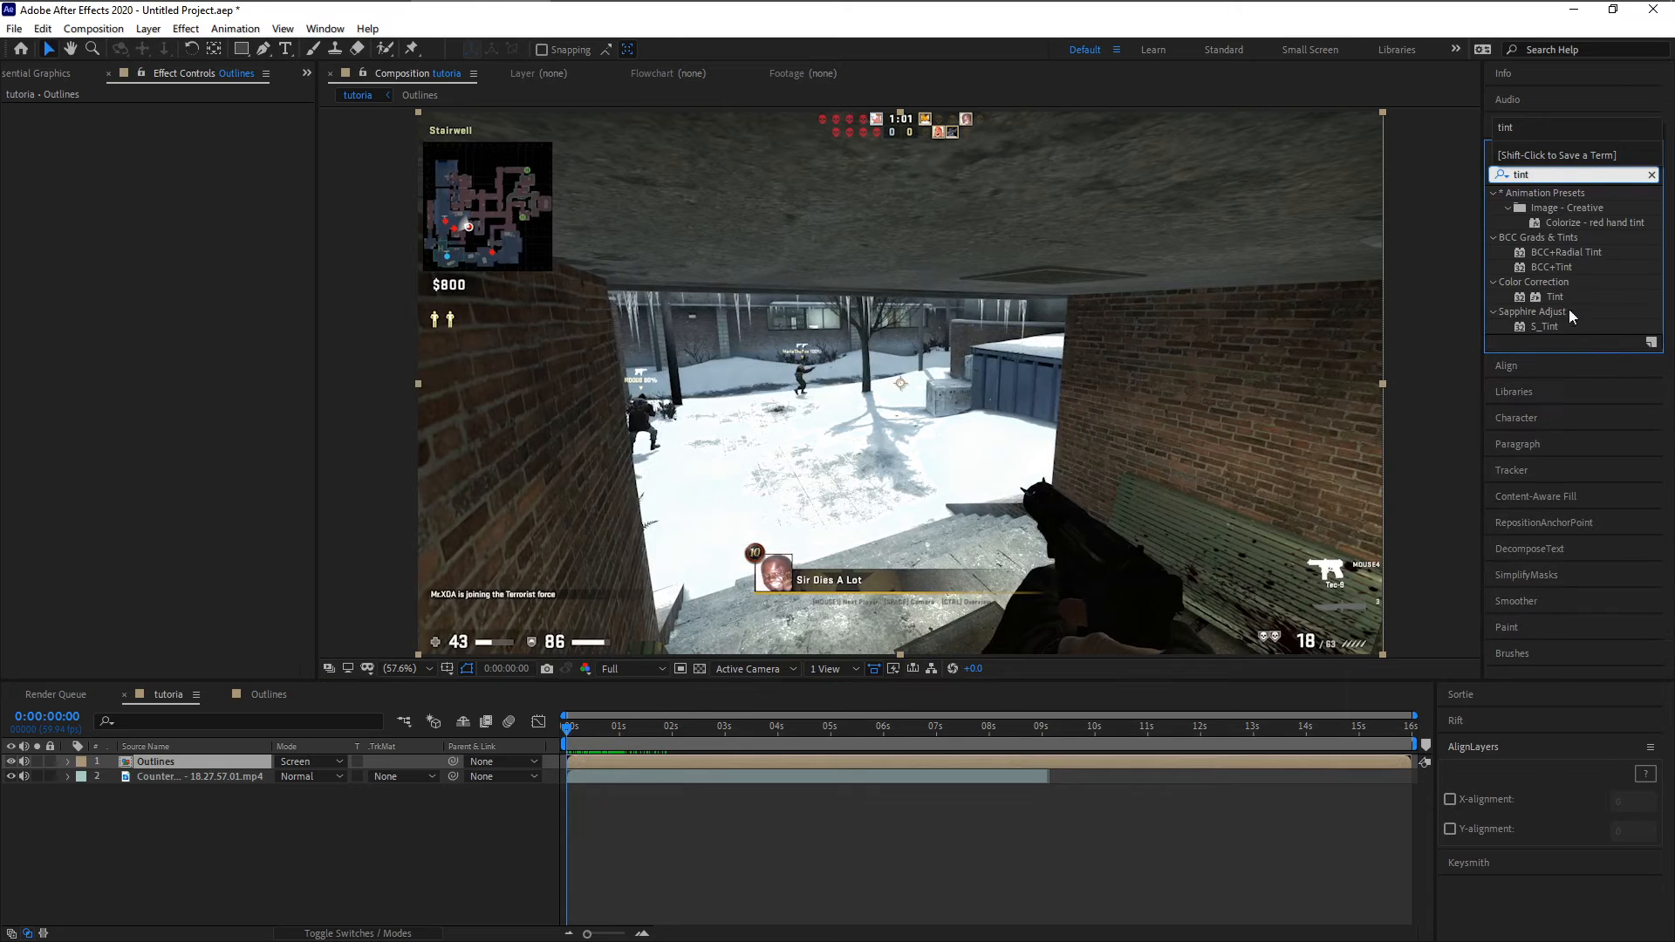
left_click_drag(1555, 296, 148, 762)
left_click(566, 735)
key("space")
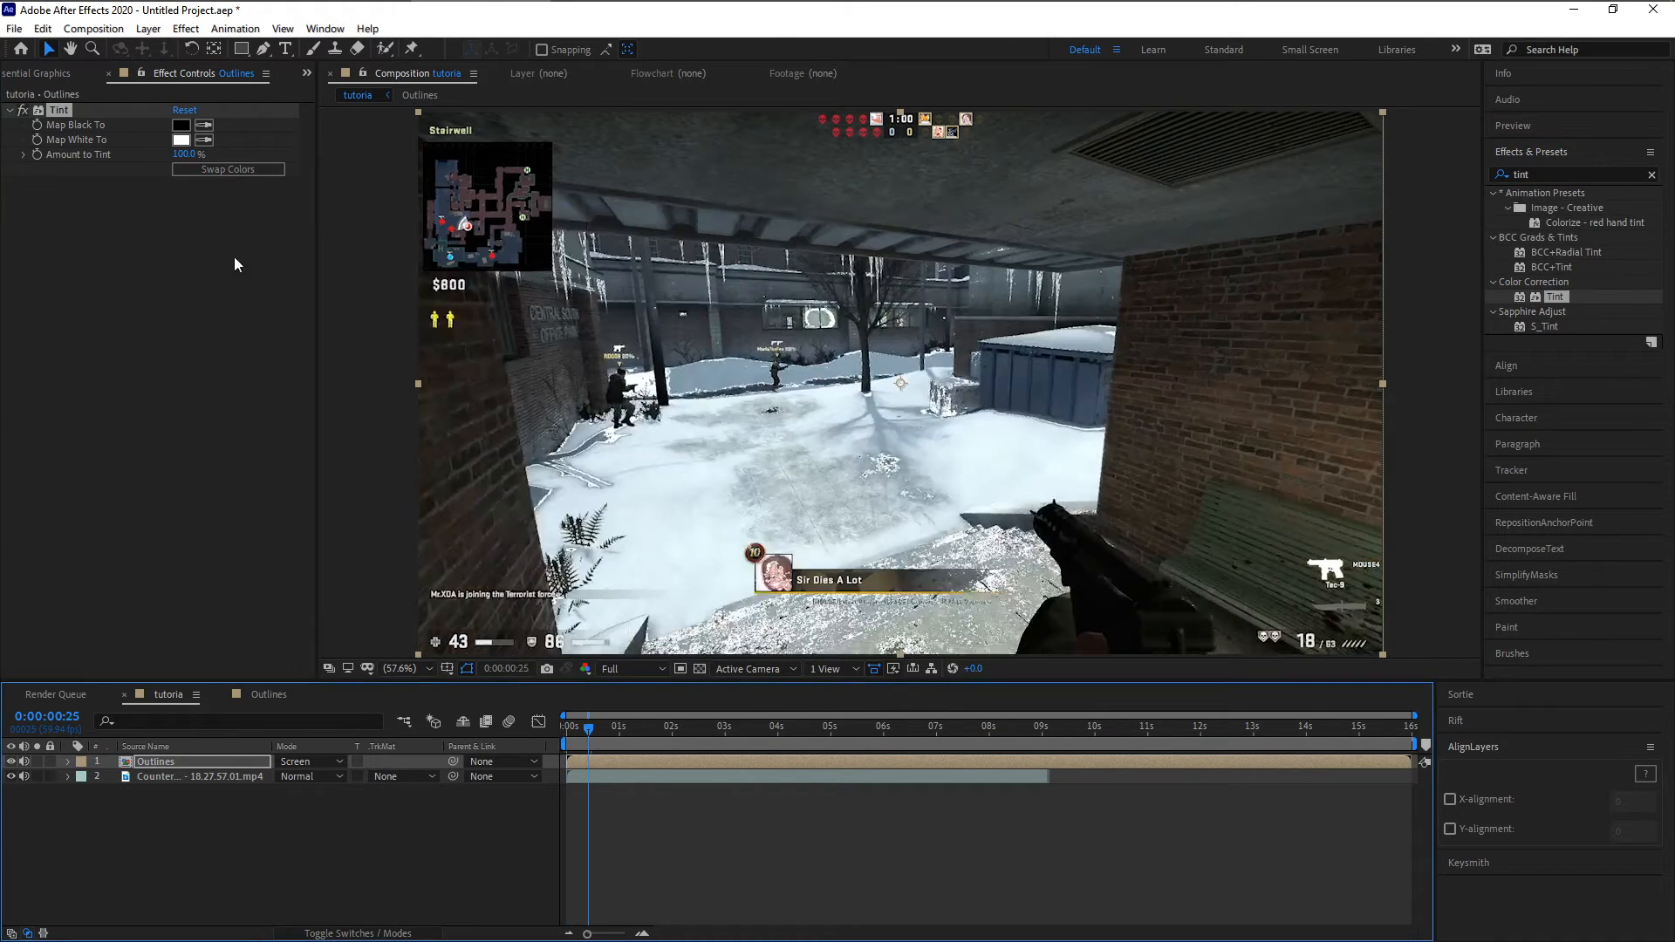
Set the Tint effect's Map White To color to blue (0084FF)
left_click(181, 140)
left_click(244, 142)
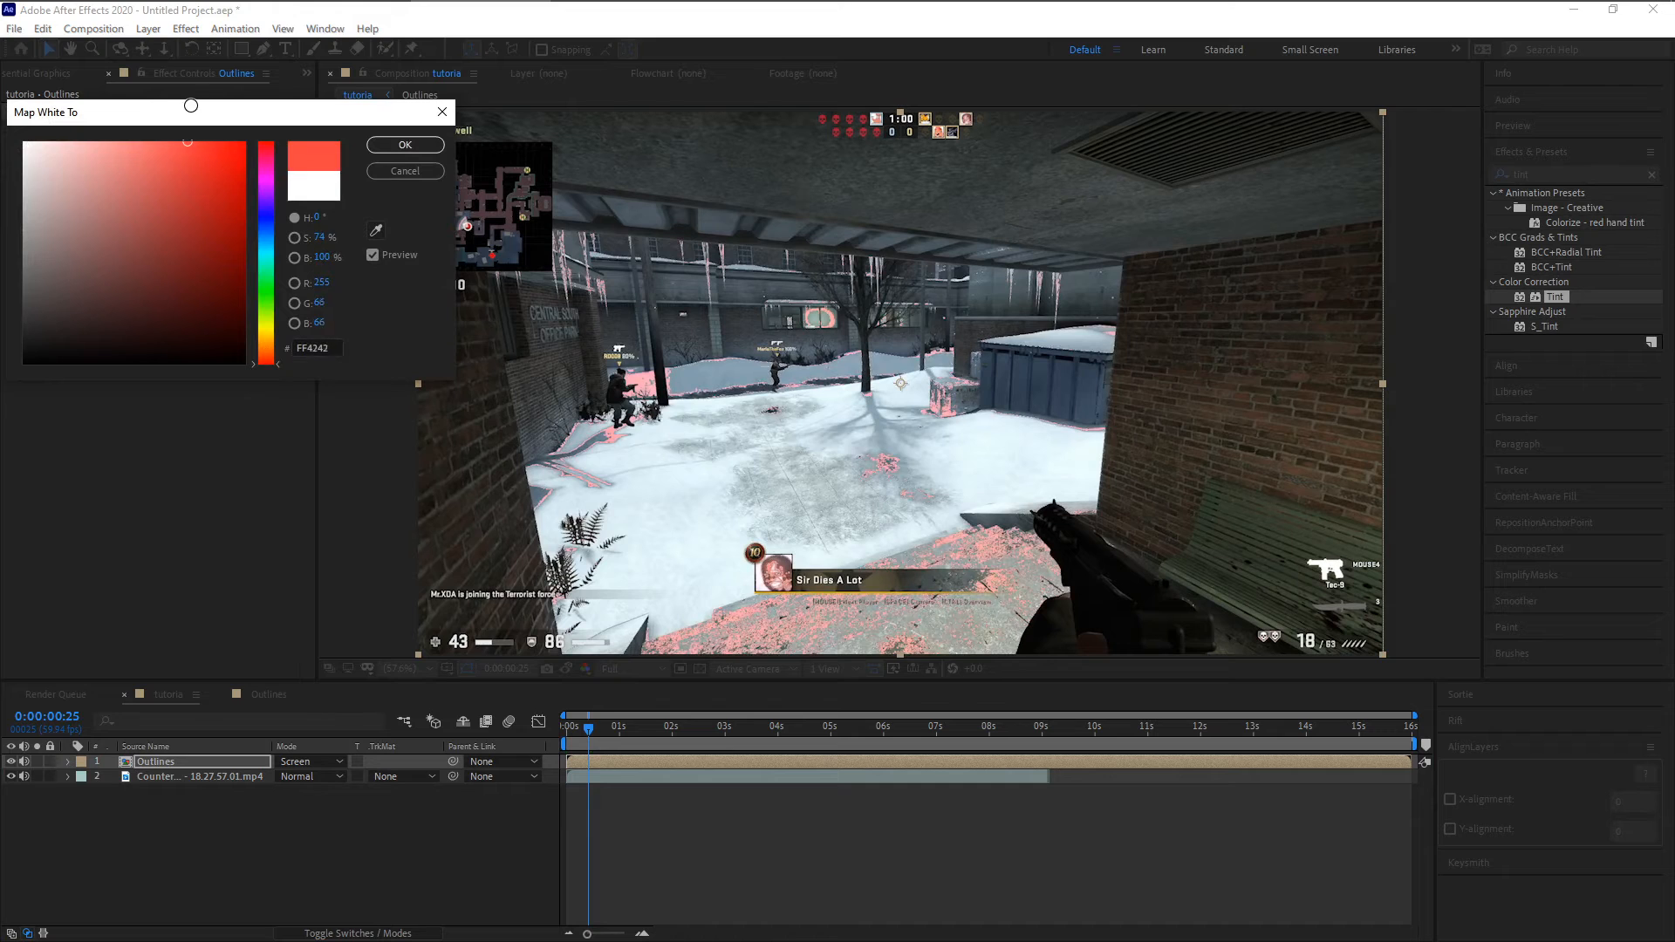
left_click_drag(266, 262, 265, 236)
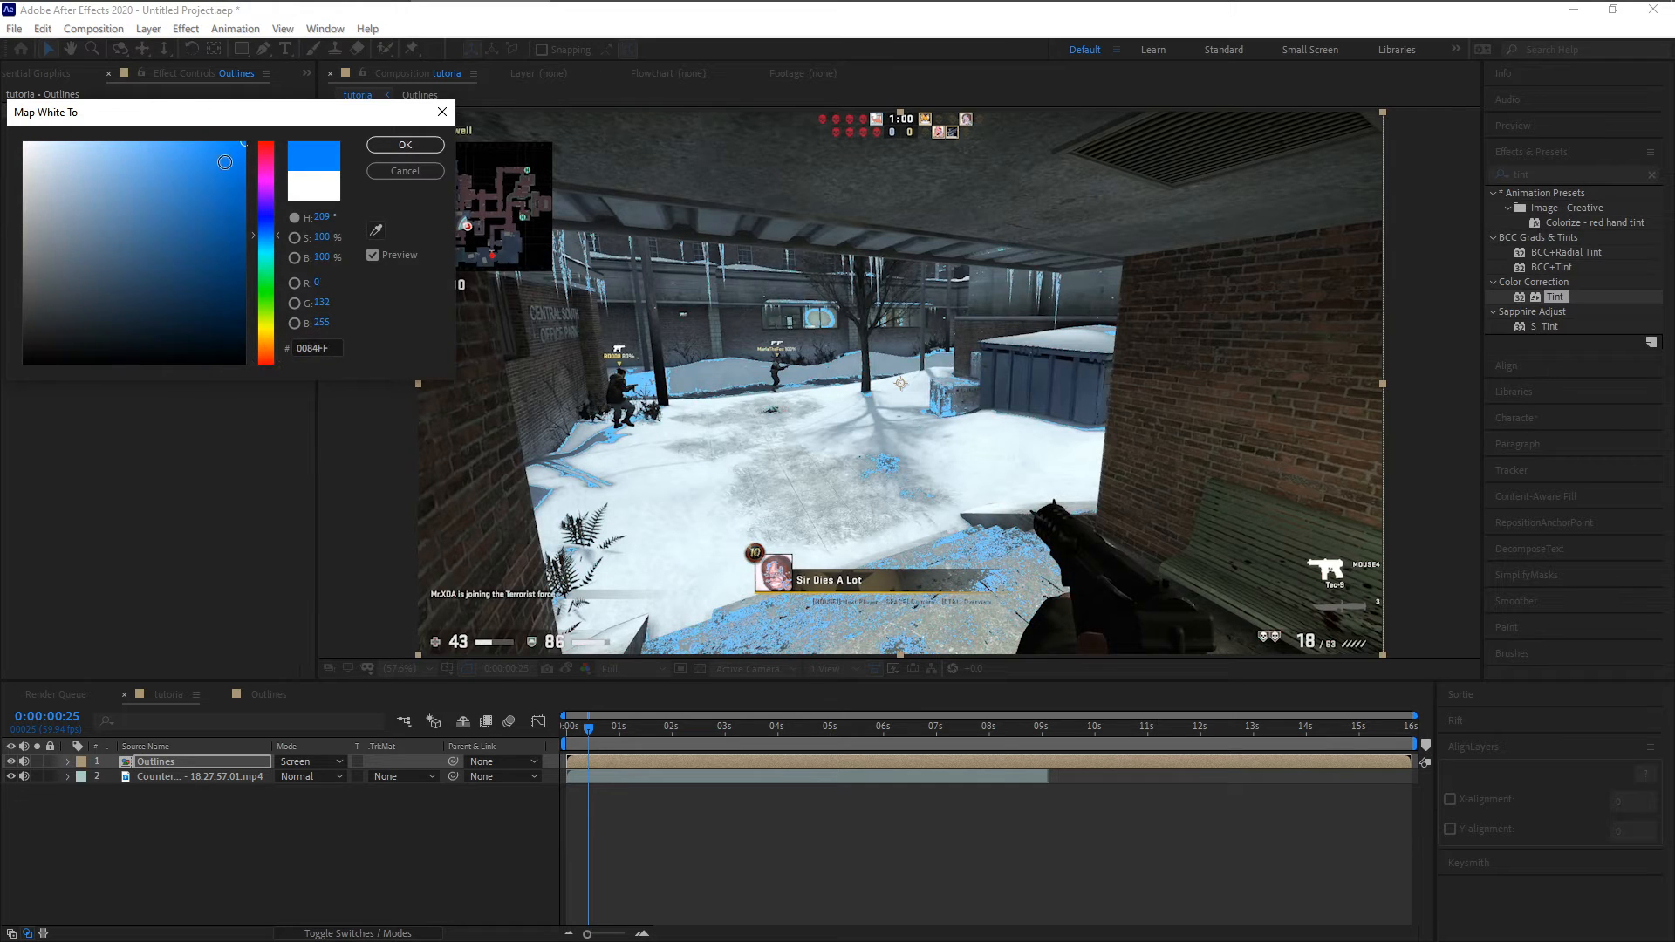
left_click(425, 152)
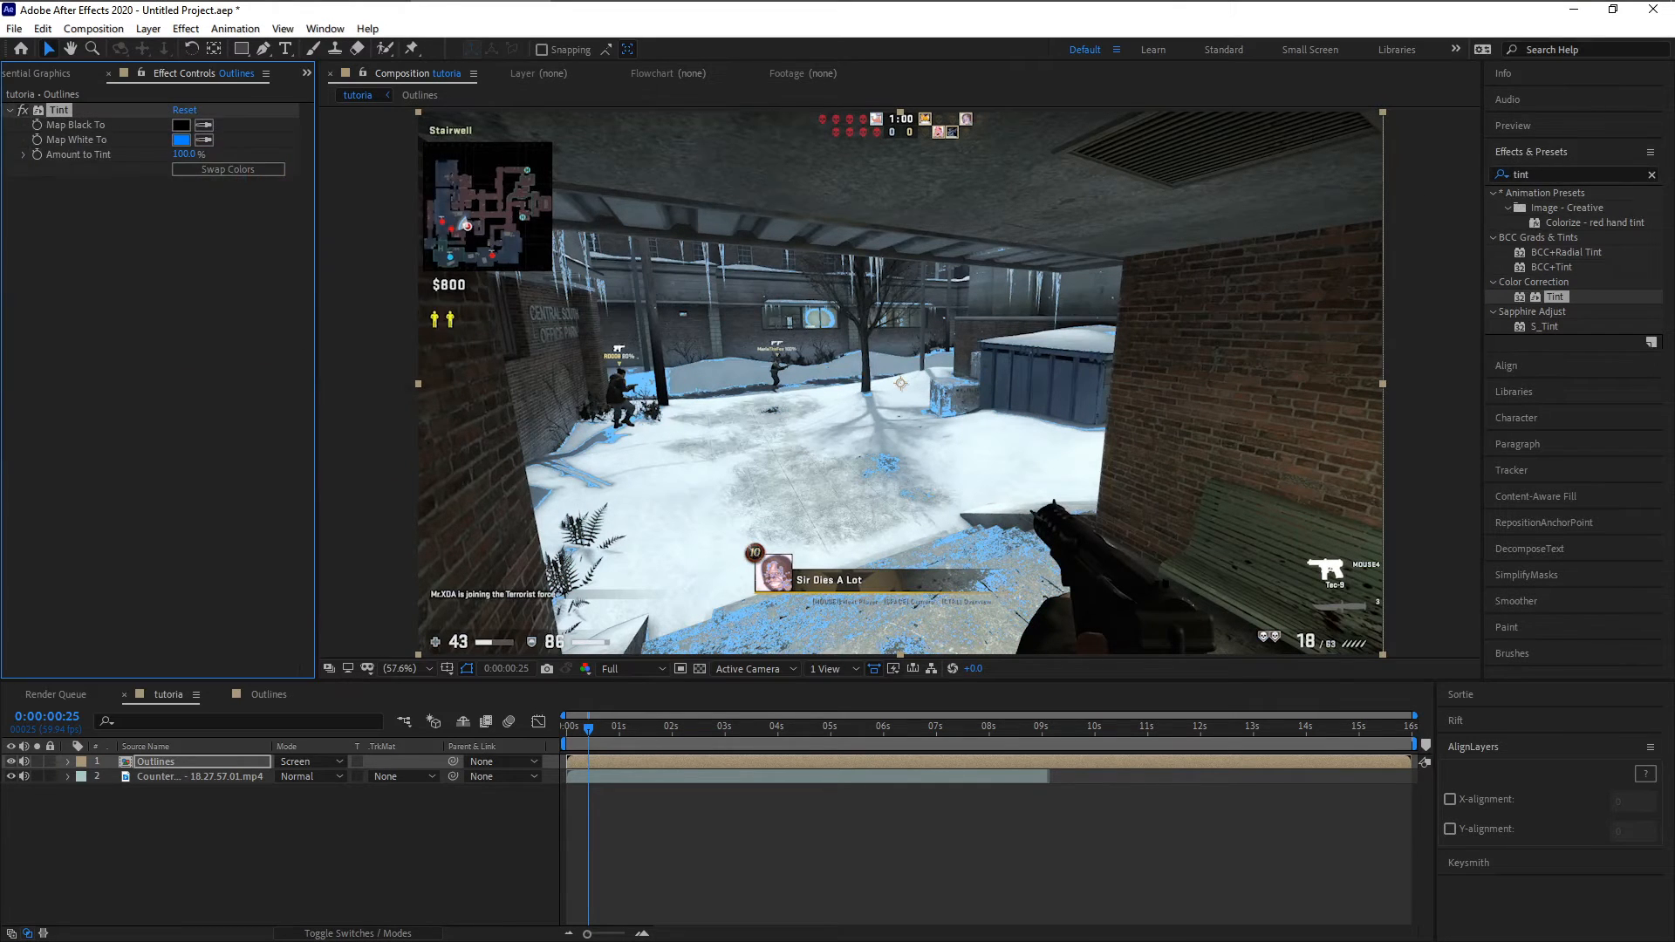
Find the Stylize Glow effect and apply it to the Outlines layer below Tint
double_click(1586, 175)
type("glow")
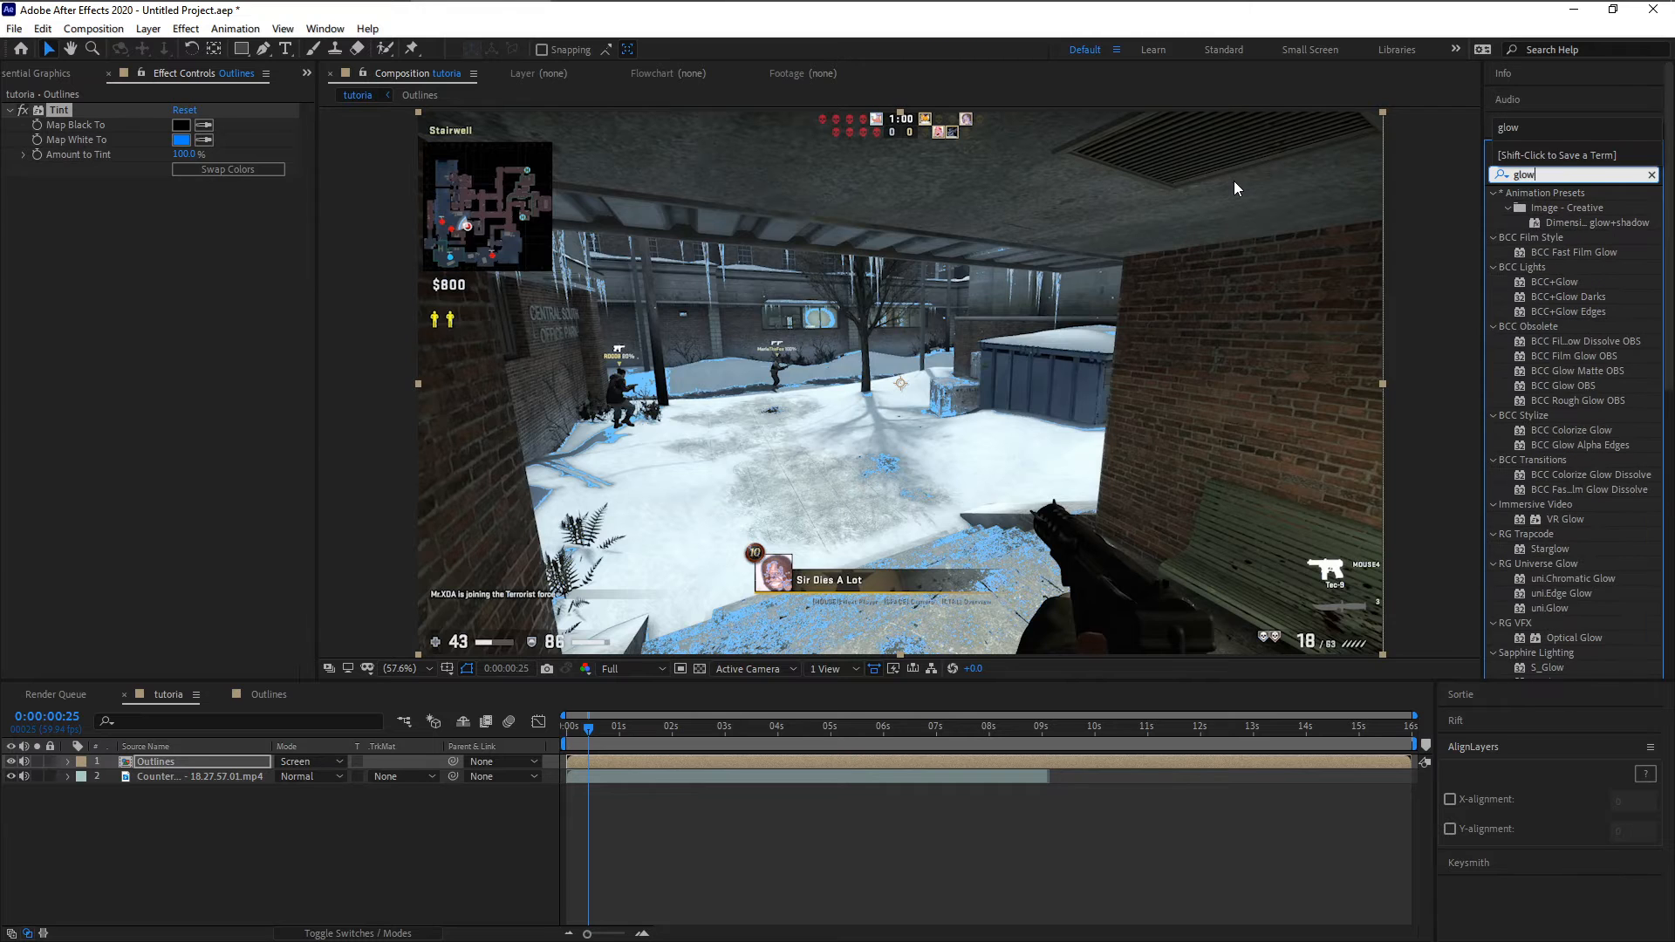
scroll(1590, 525, "down", 3)
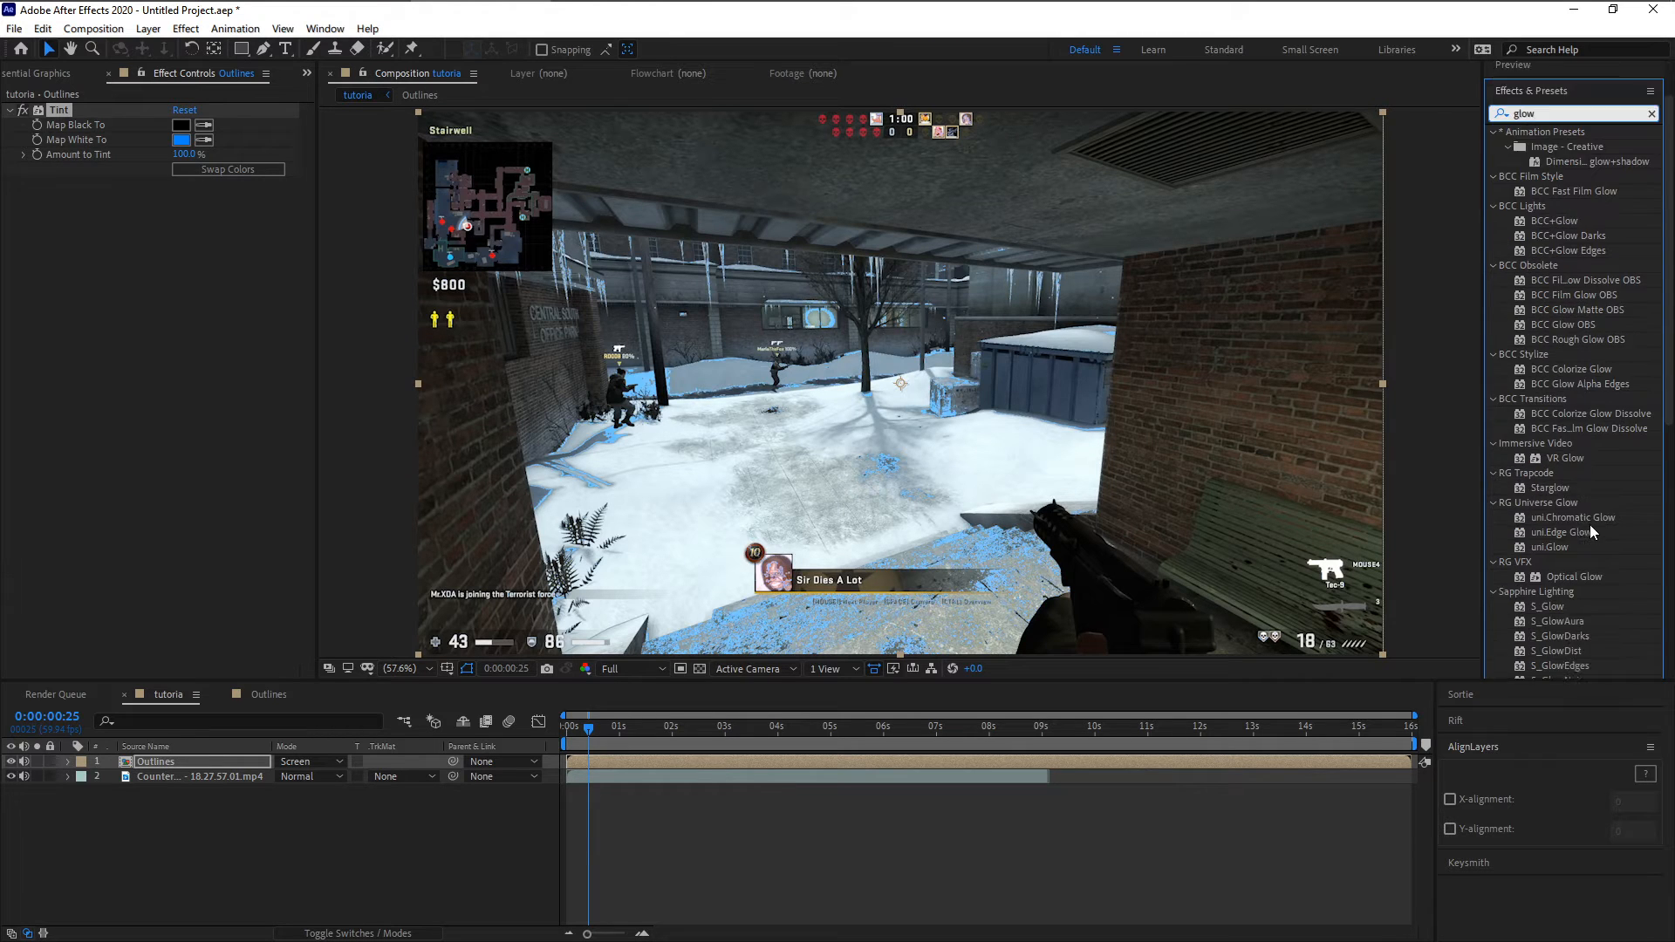
scroll(1594, 521, "down", 3)
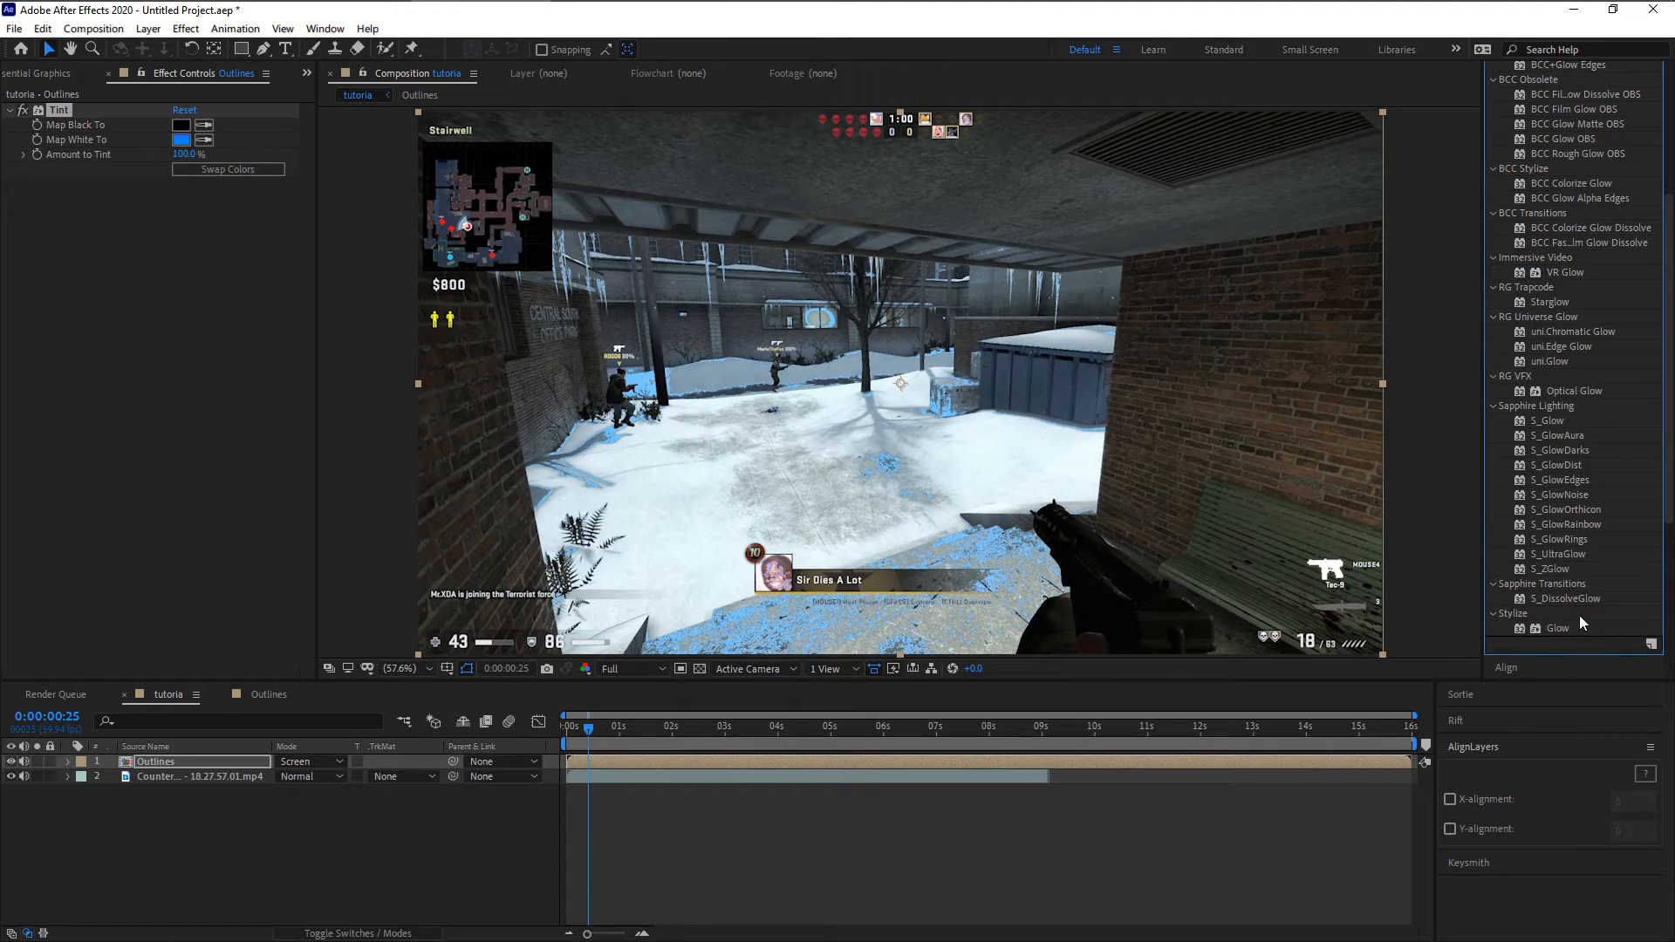
left_click_drag(1551, 630, 148, 272)
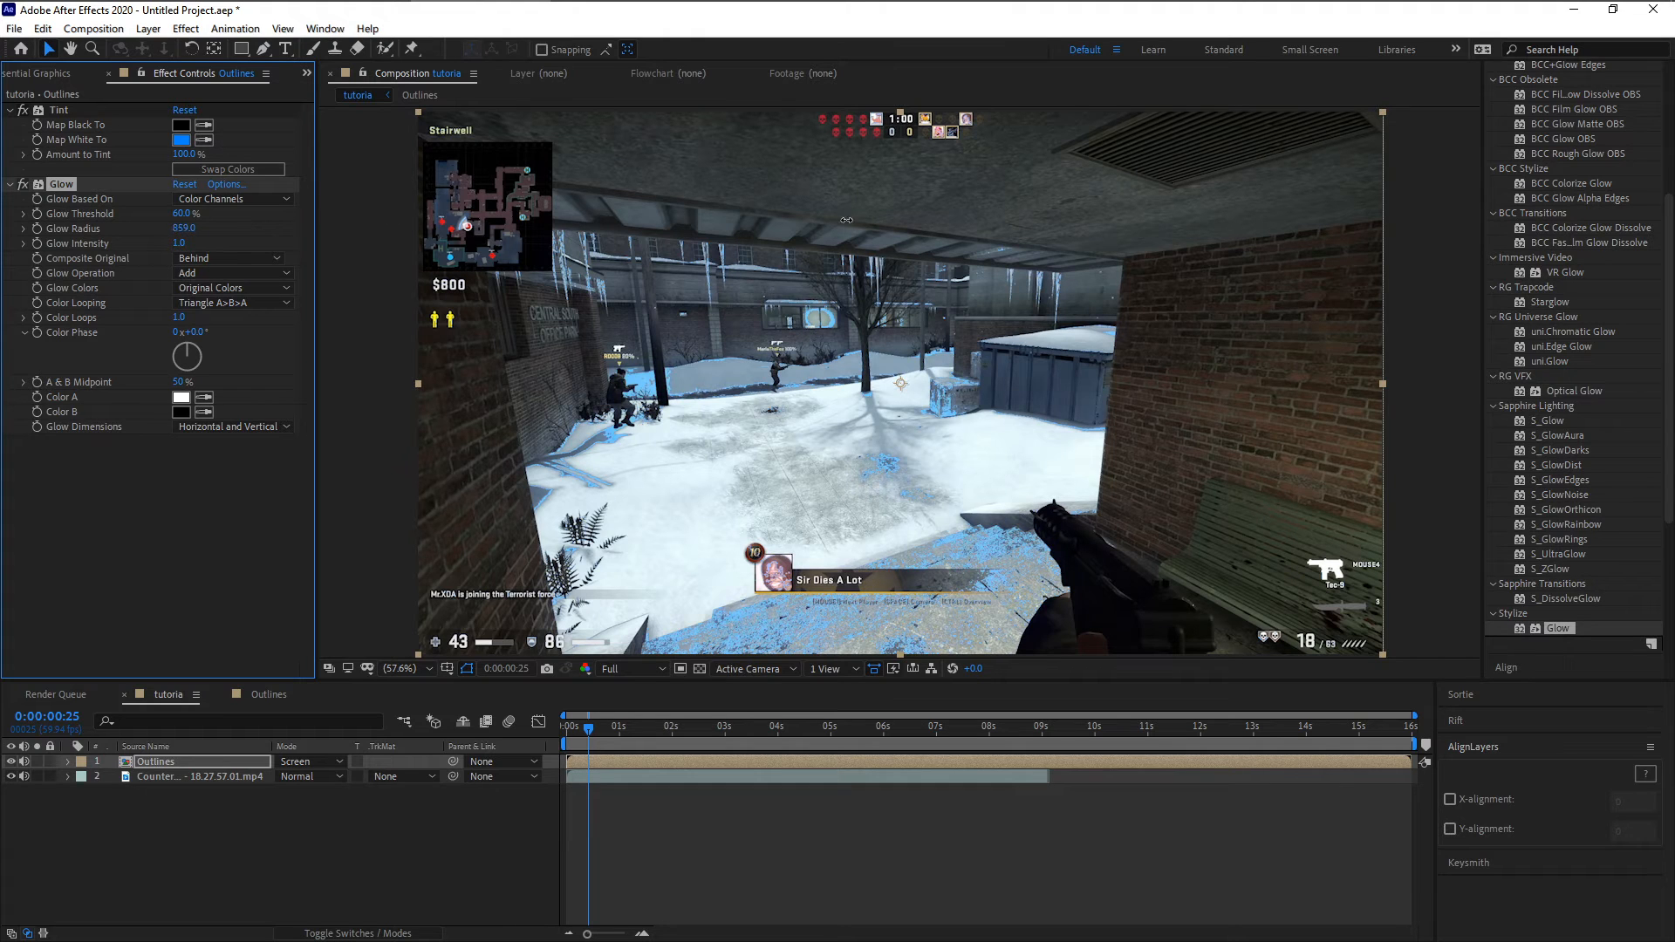
Try a Glow Radius of 633 on the Outlines layer and dismiss every error dialog that follows
left_click_drag(846, 220, 715, 223)
left_click(947, 508)
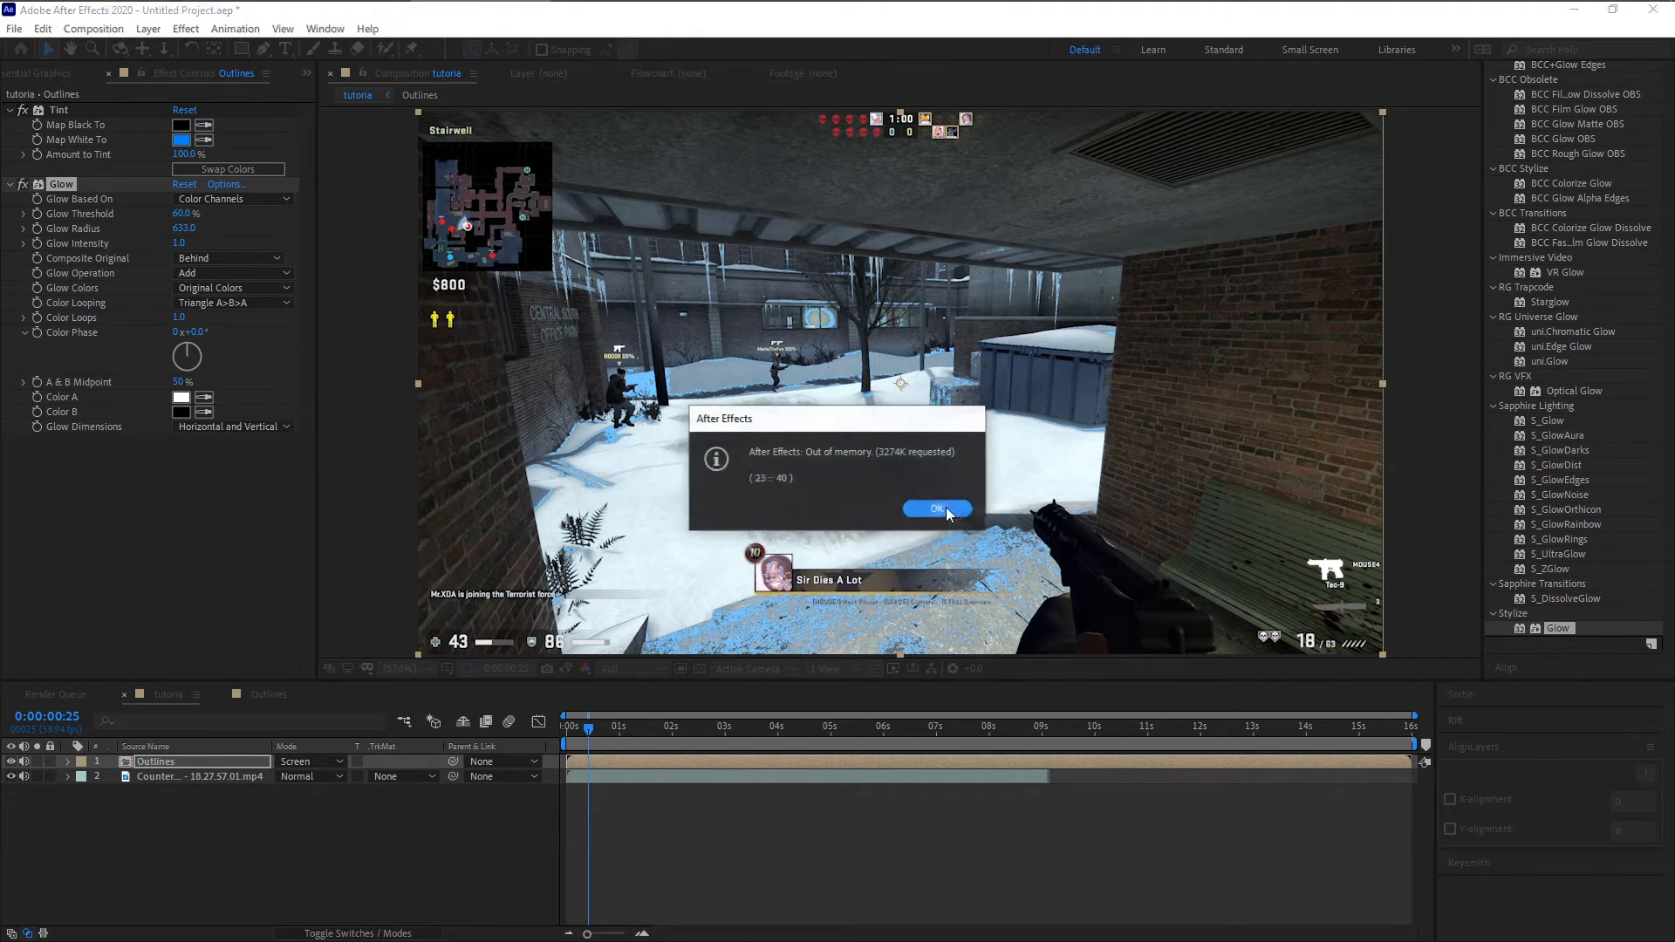
left_click(946, 508)
left_click(946, 508)
left_click(947, 508)
left_click(945, 508)
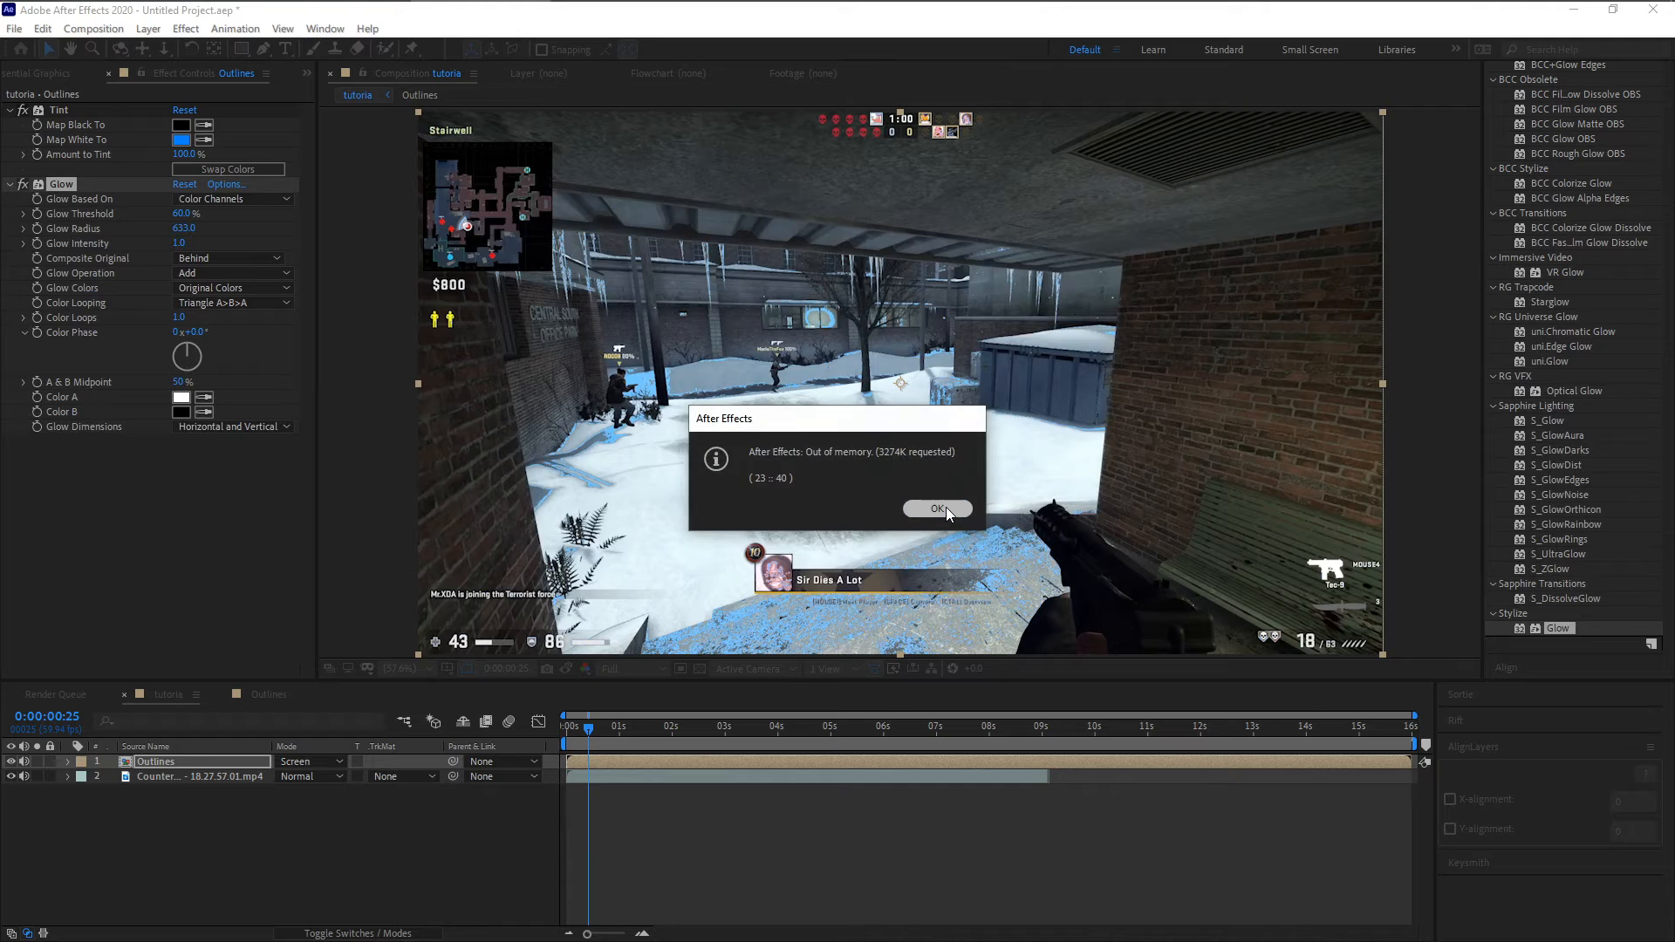
left_click(945, 508)
left_click(945, 508)
left_click(946, 508)
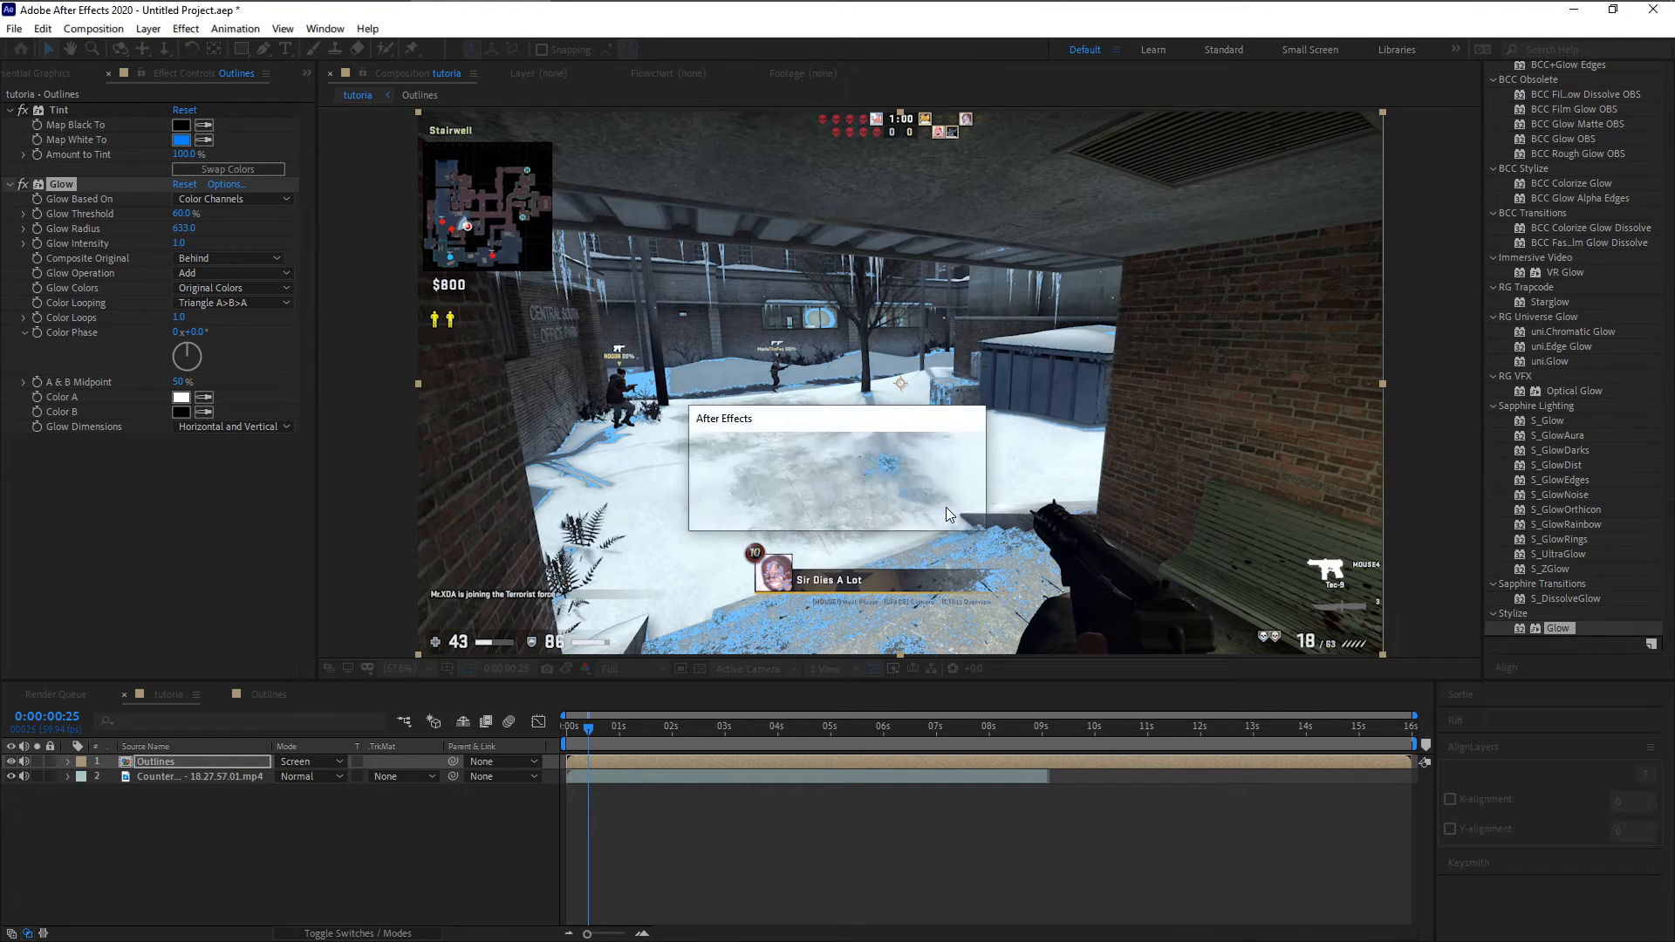
left_click(946, 507)
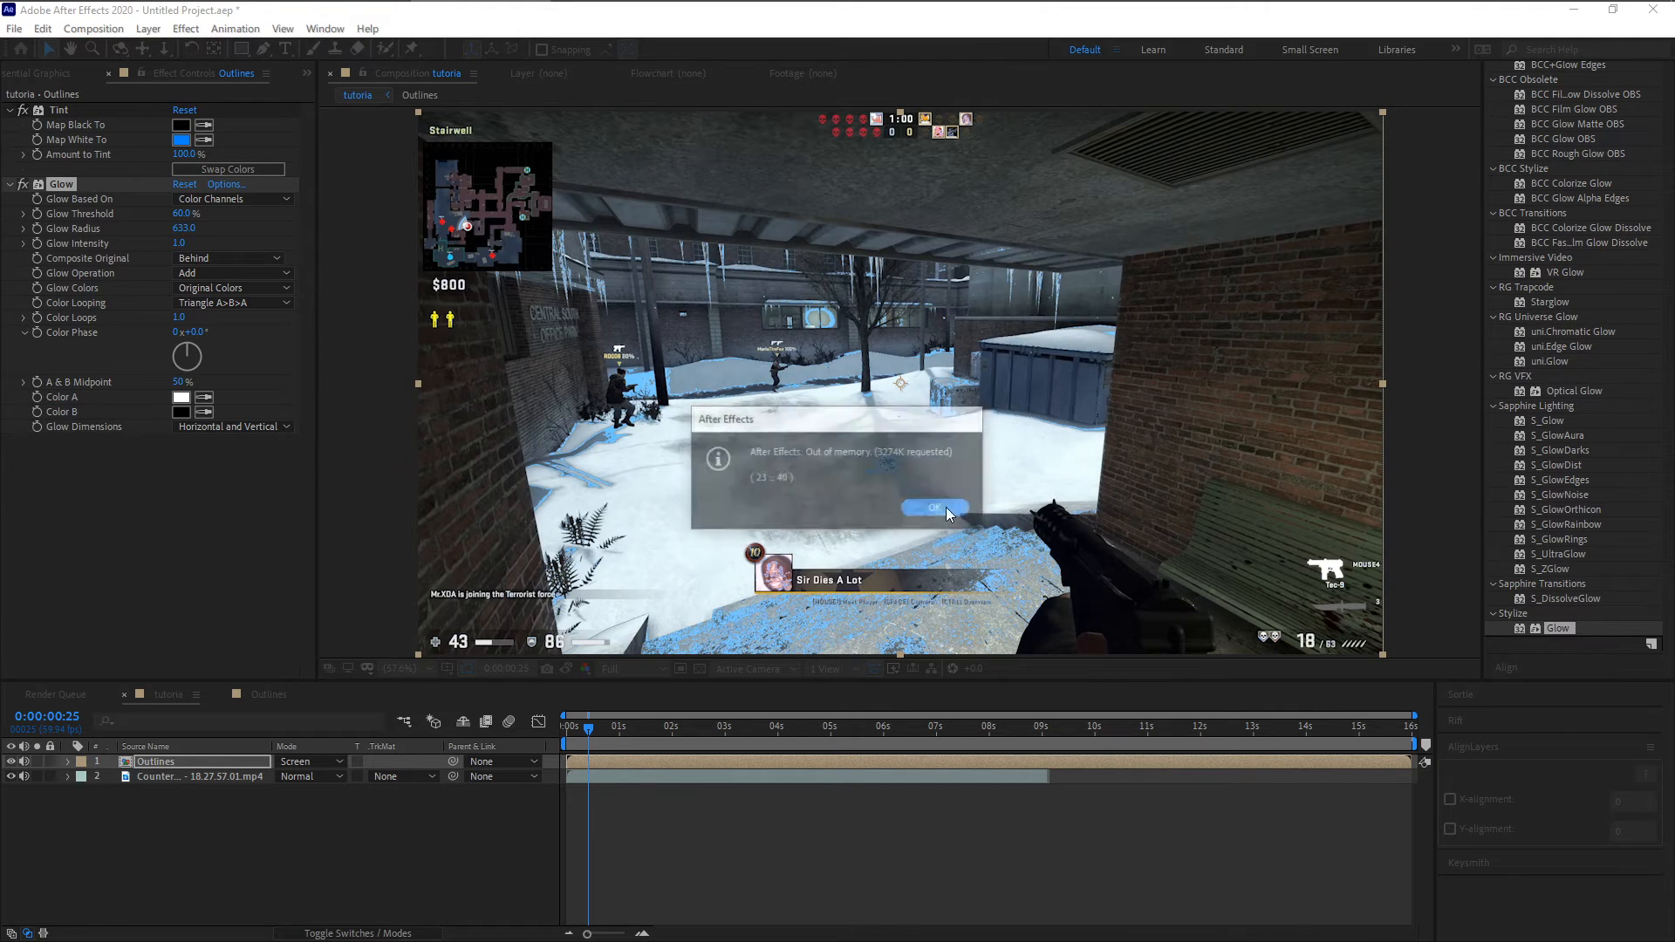
left_click(946, 507)
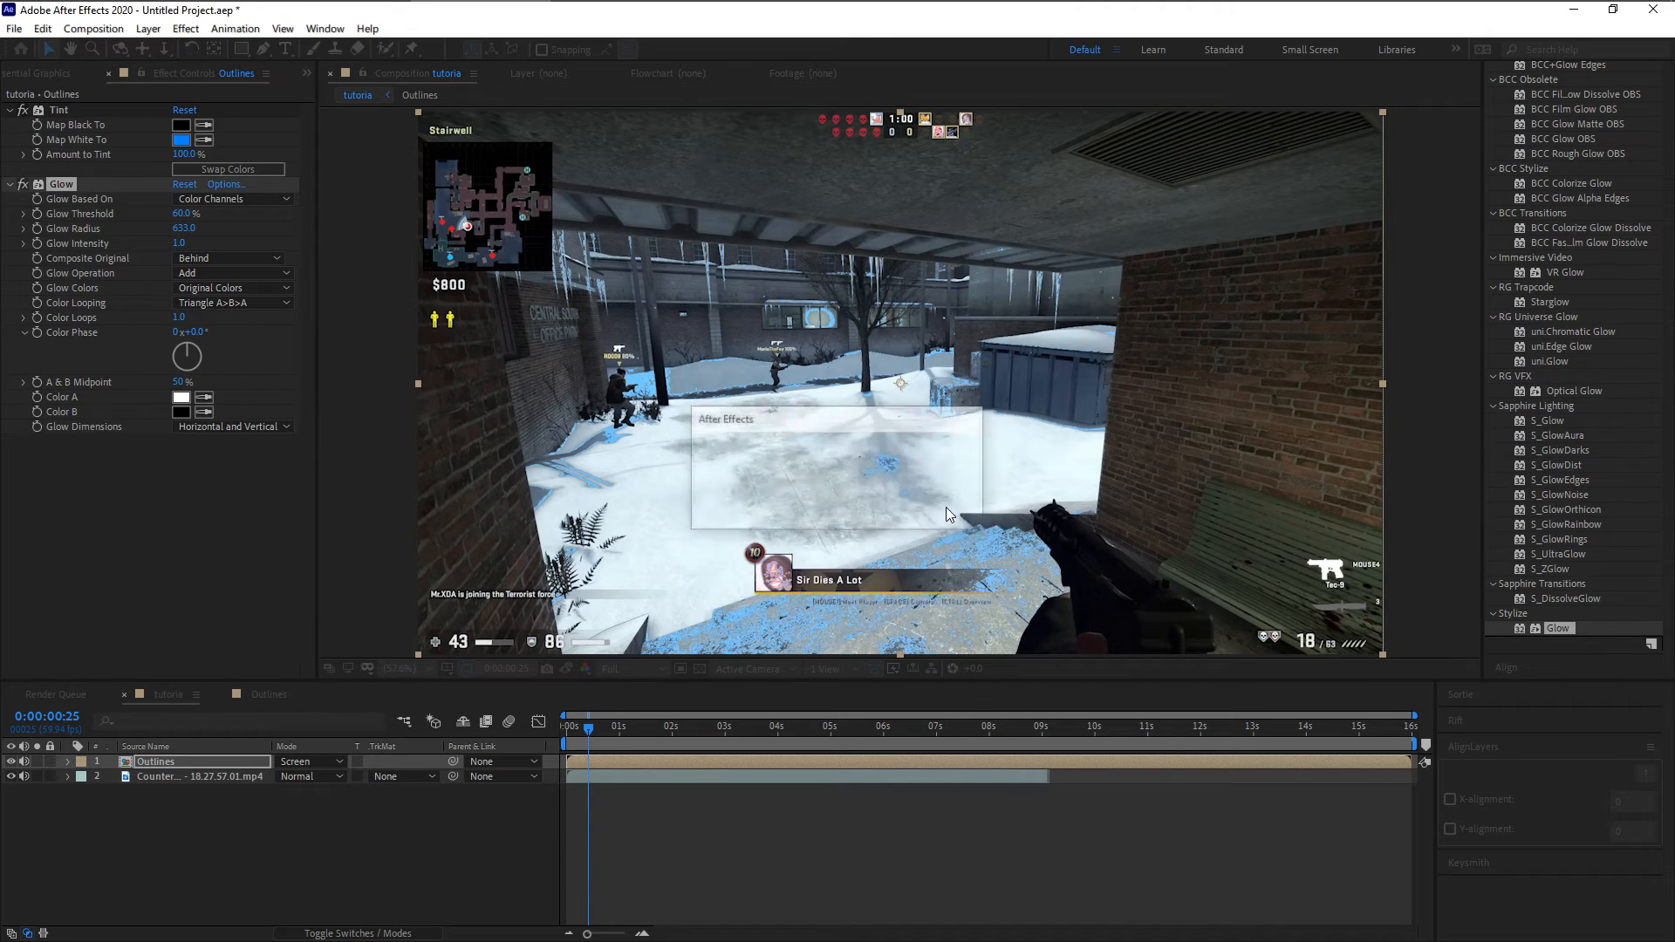
left_click(945, 508)
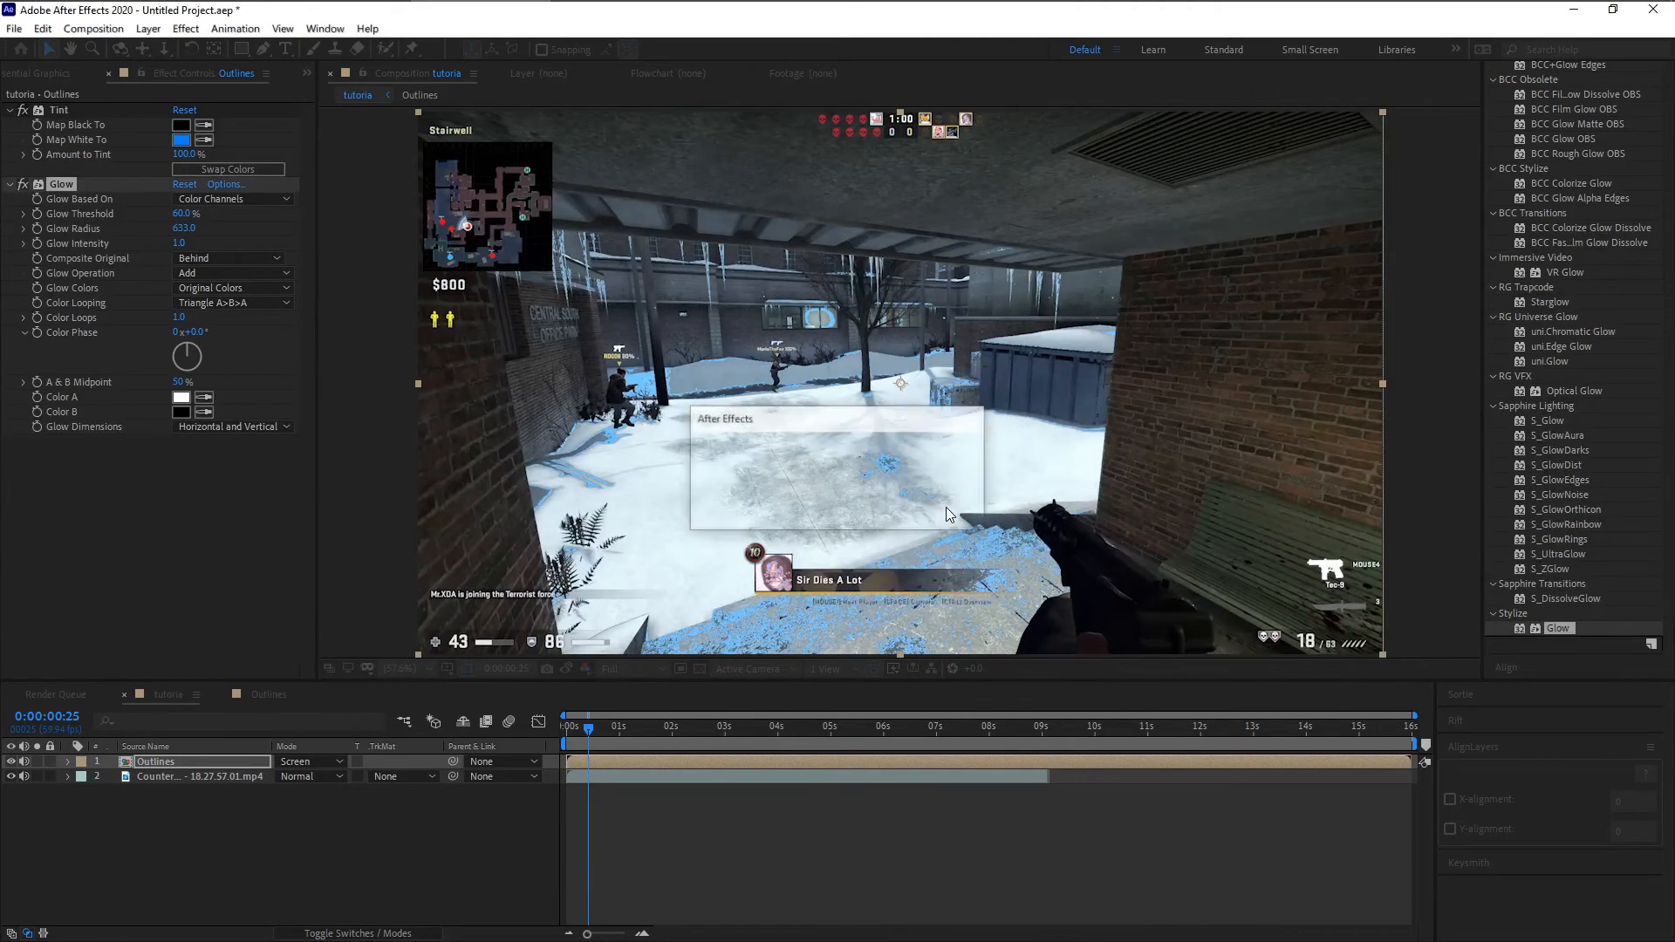
left_click(946, 507)
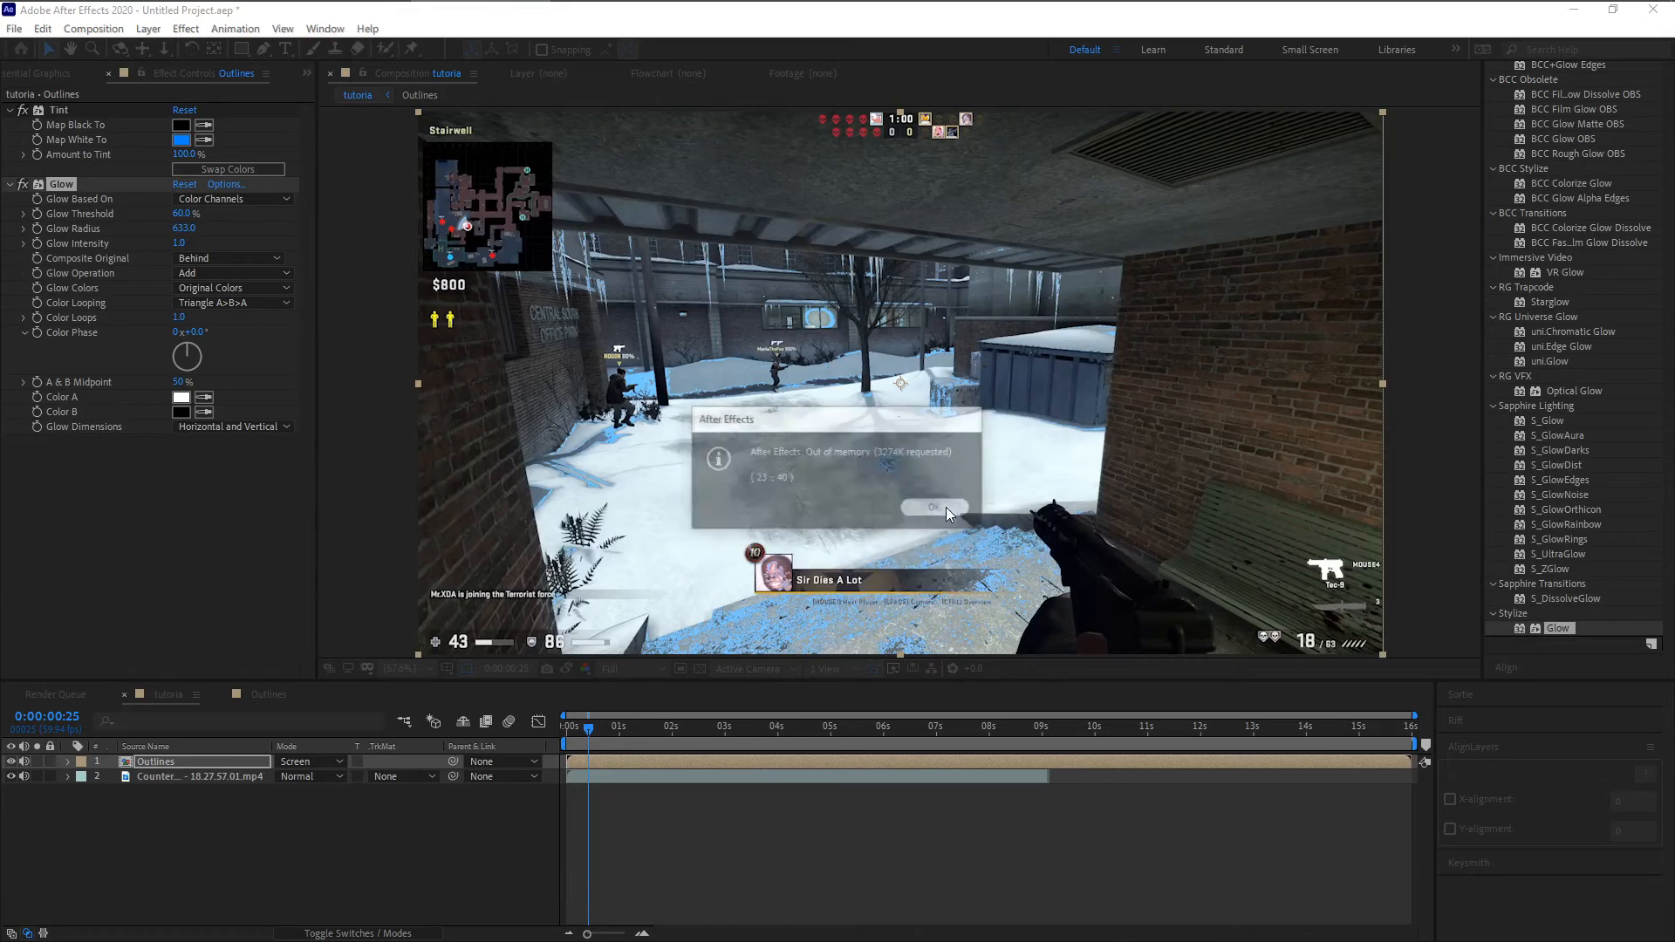
left_click(946, 508)
left_click(945, 508)
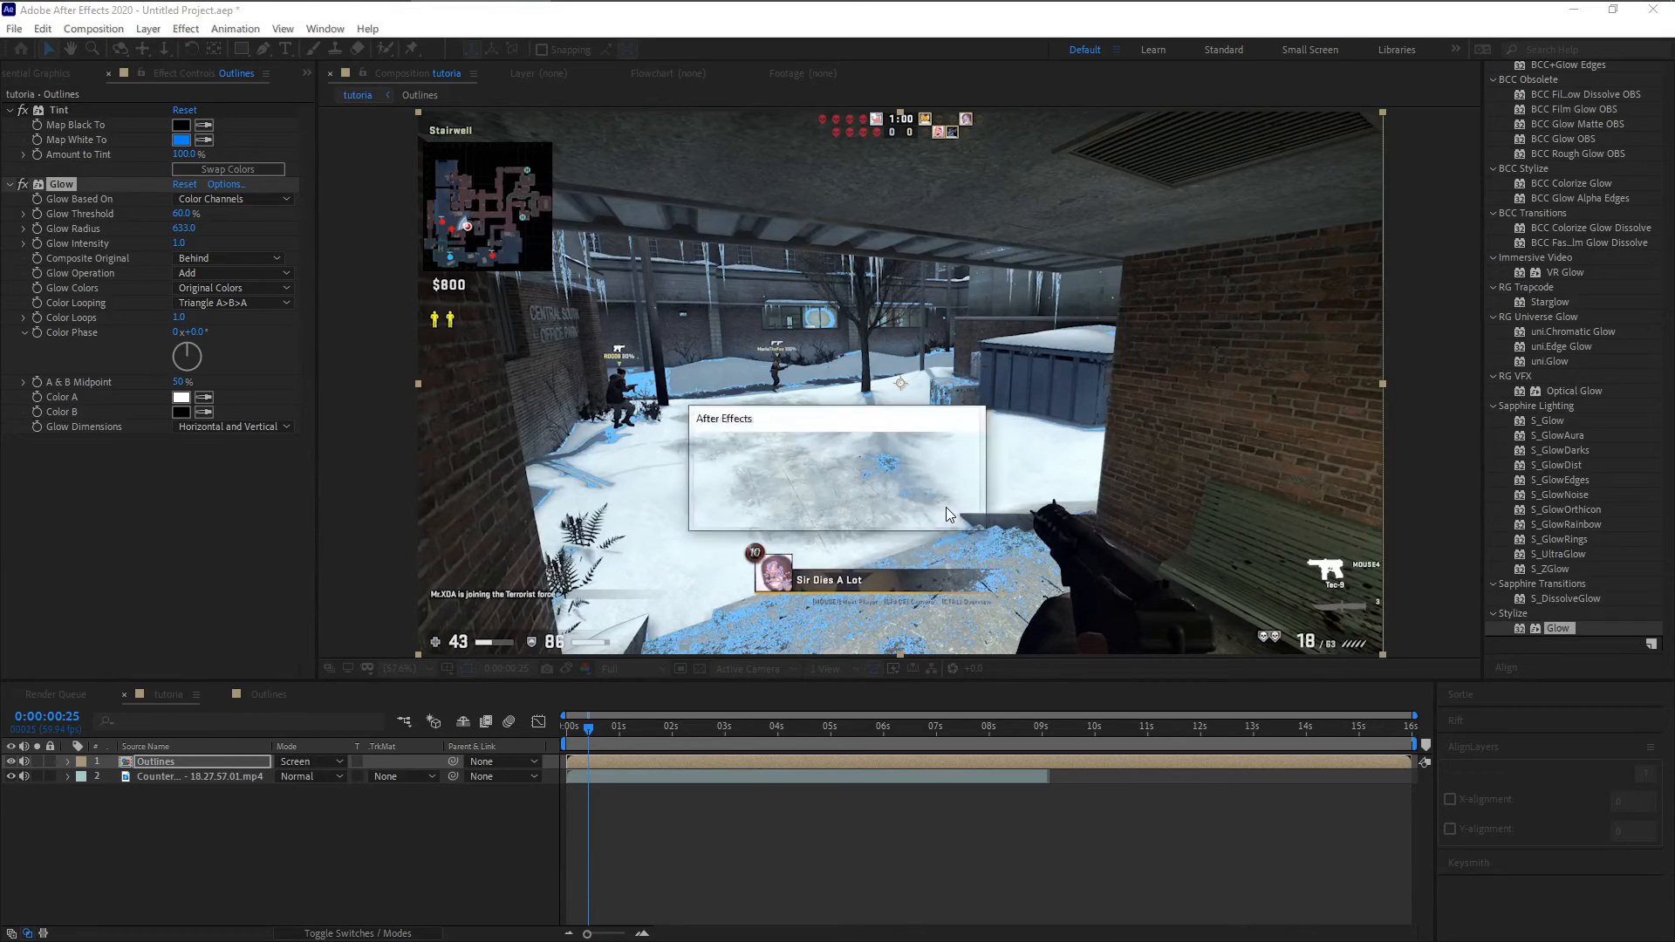
left_click(946, 508)
left_click(945, 508)
left_click(945, 507)
left_click(946, 508)
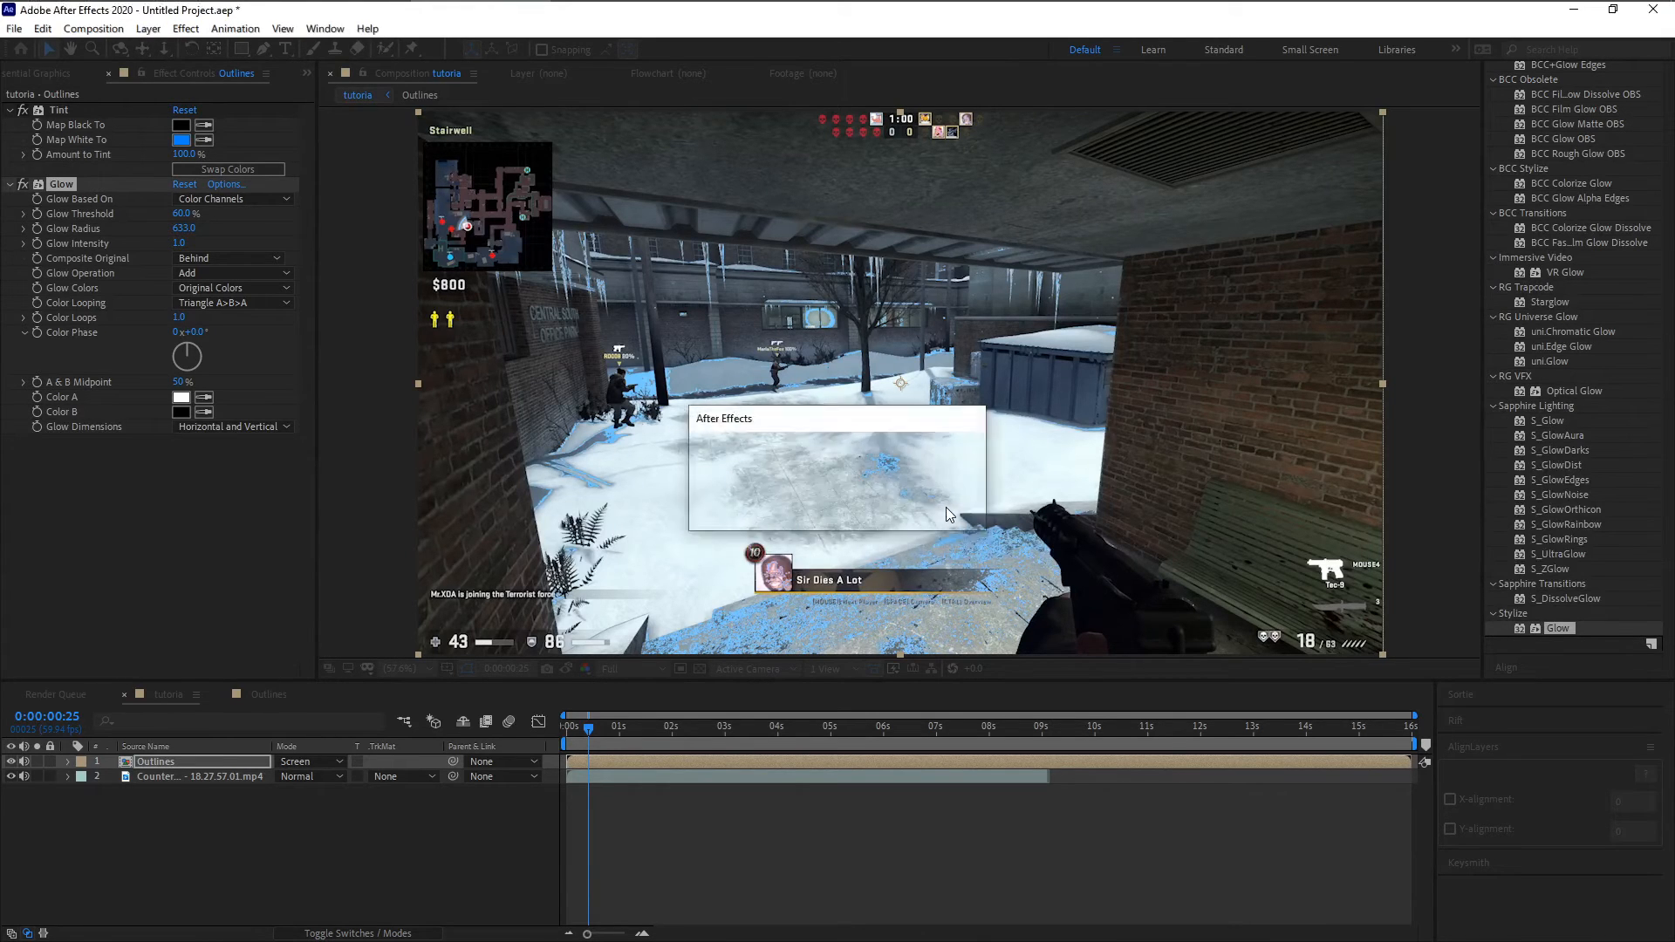
left_click(945, 507)
left_click(946, 507)
left_click(945, 508)
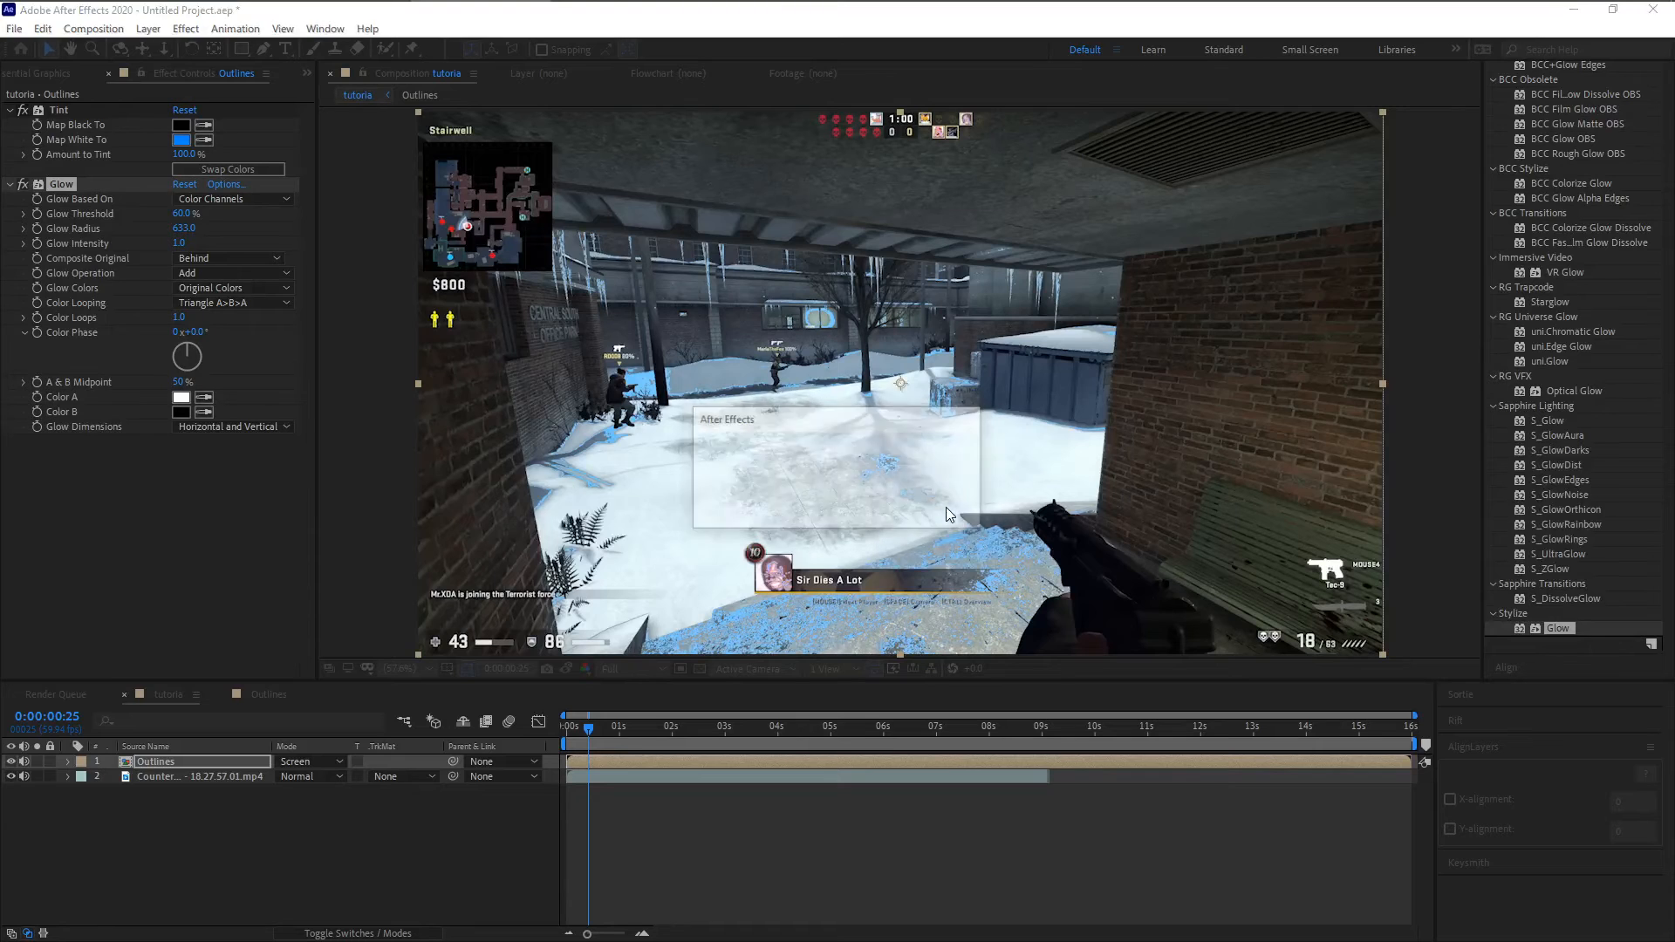
left_click(945, 508)
left_click(946, 508)
left_click(945, 507)
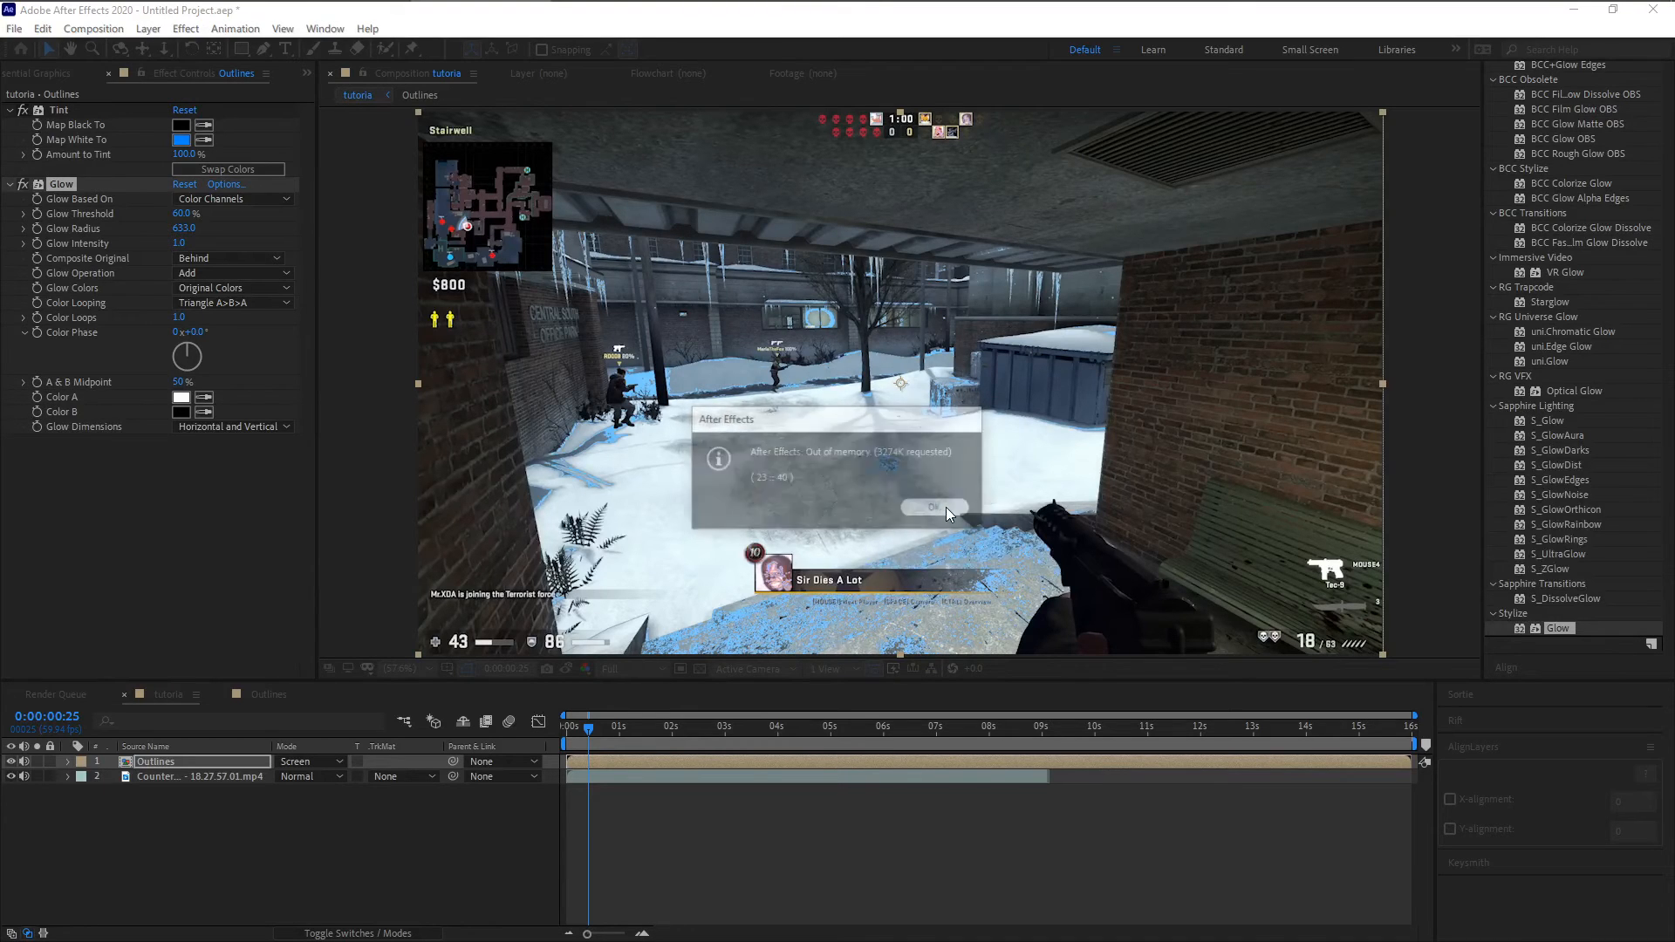
left_click(945, 508)
left_click(946, 508)
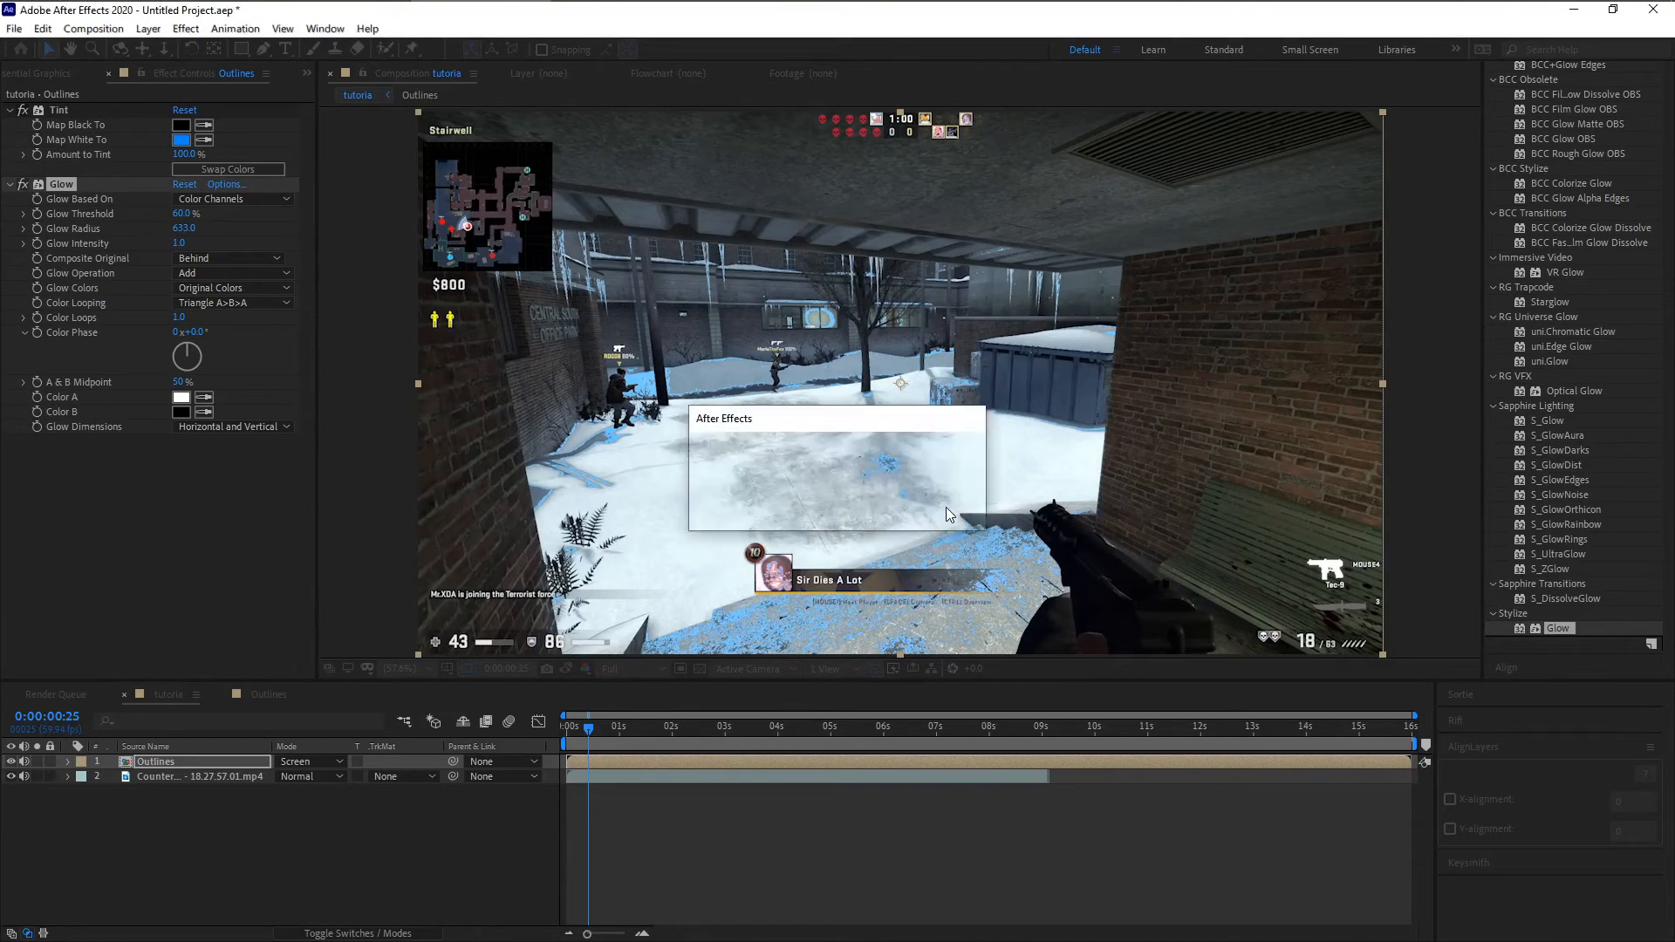
left_click(946, 508)
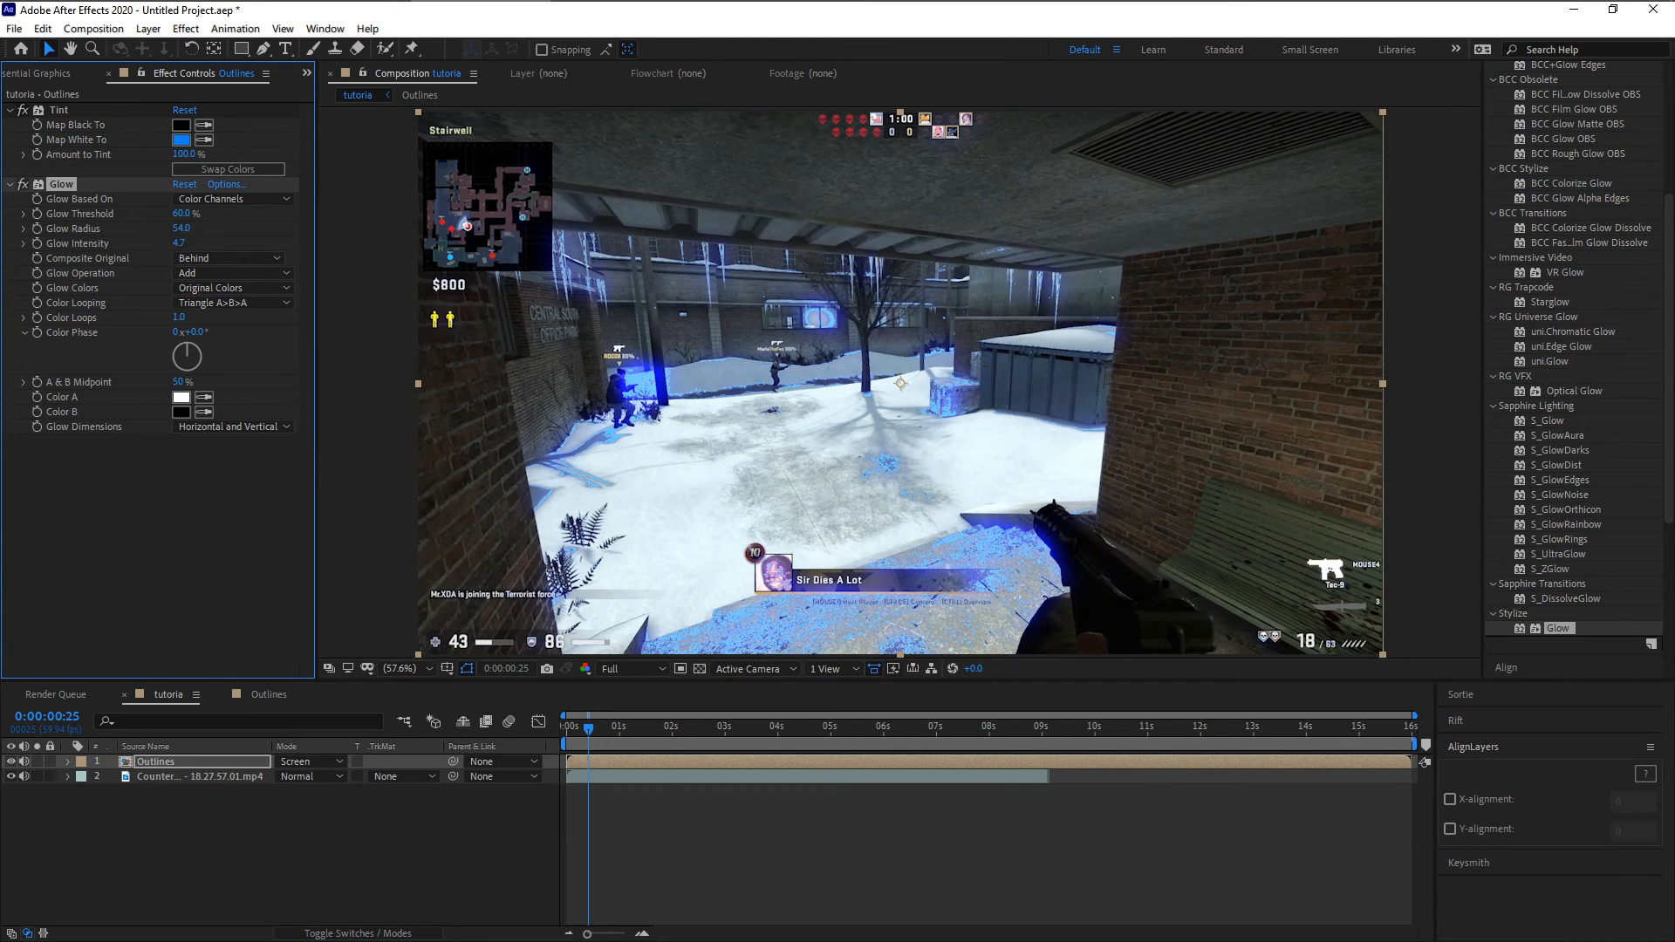
Set the Glow Radius to 63 and the Glow Intensity to 6.7, and scrub through the transition to 0:00:01:40
left_click_drag(183, 251, 336, 242)
left_click_drag(588, 733, 654, 738)
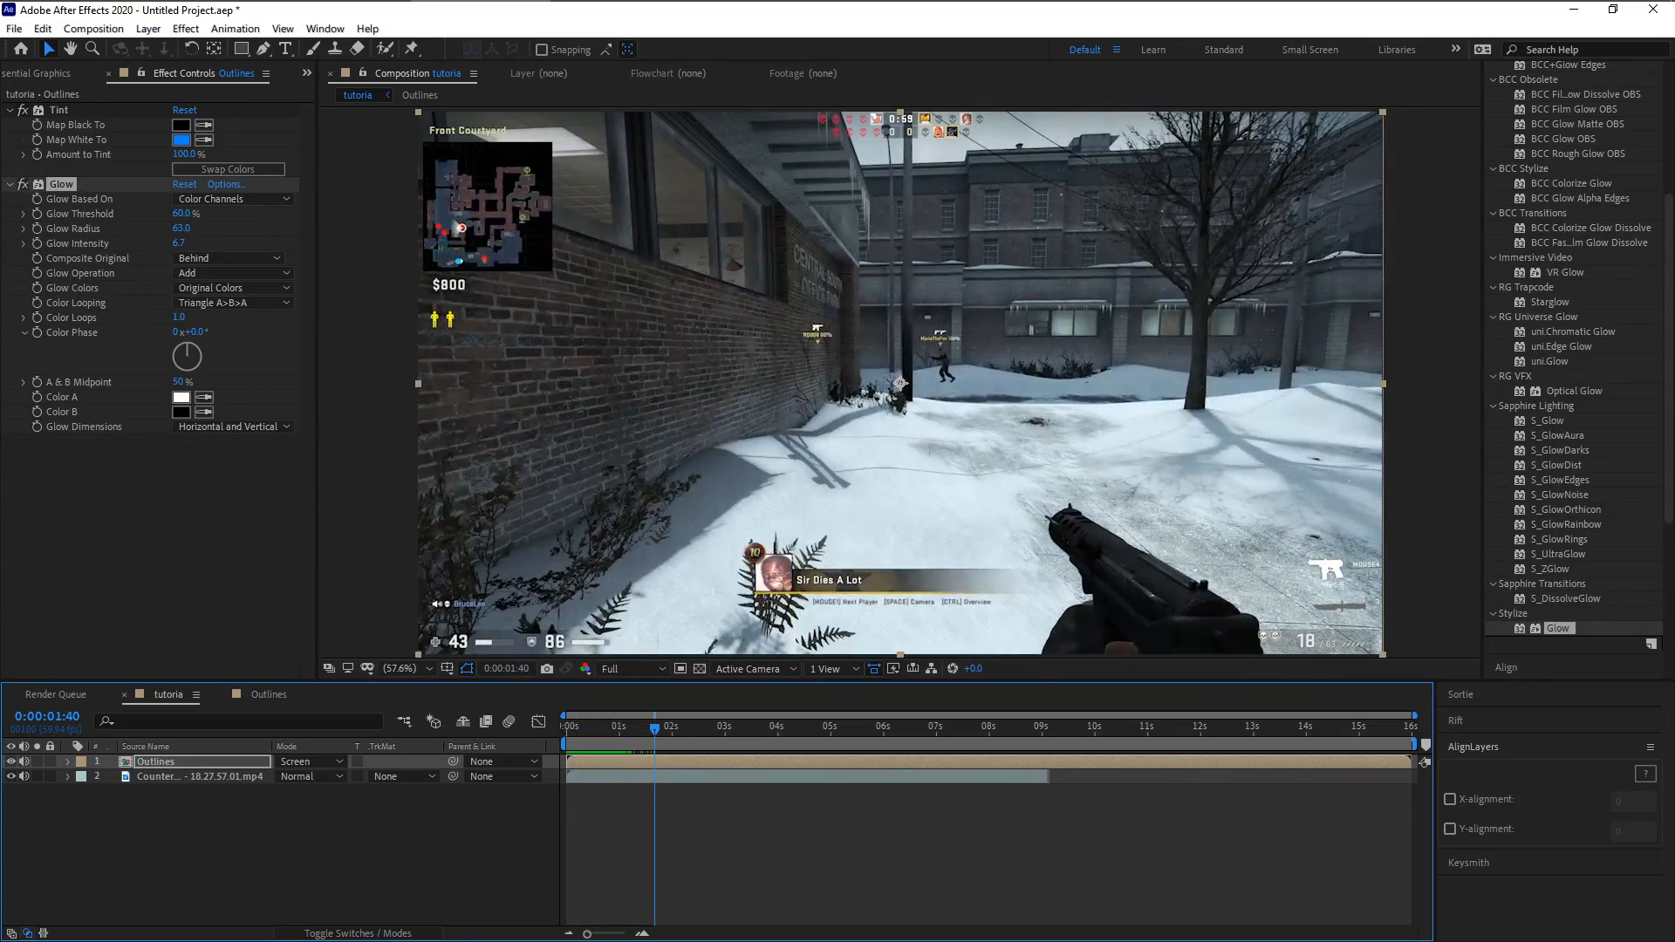